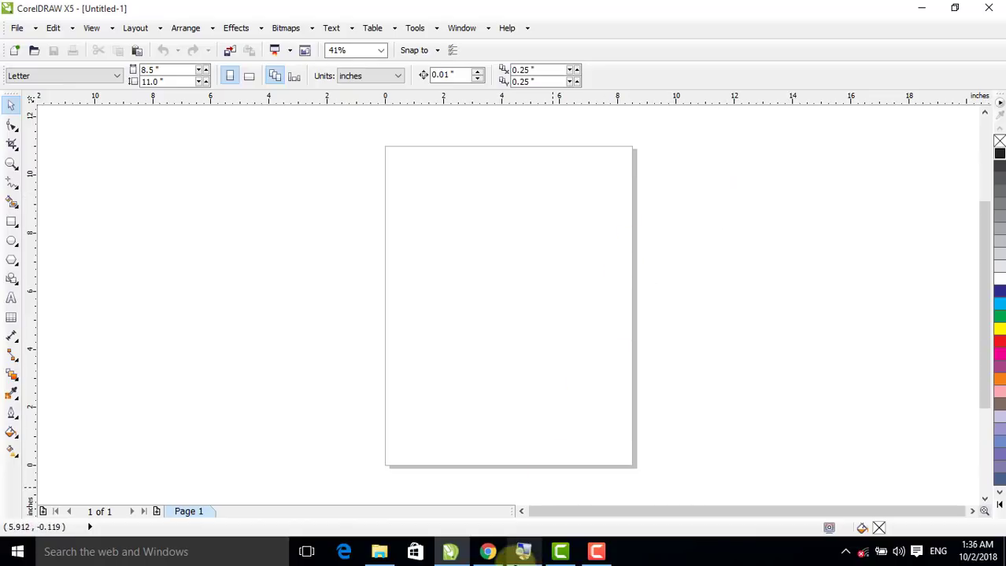
- Switch to Chrome to look through the YouTube channel's uploaded design videos, and return to CorelDRAW
{"action": "left_click", "coordinate": [489, 554]}
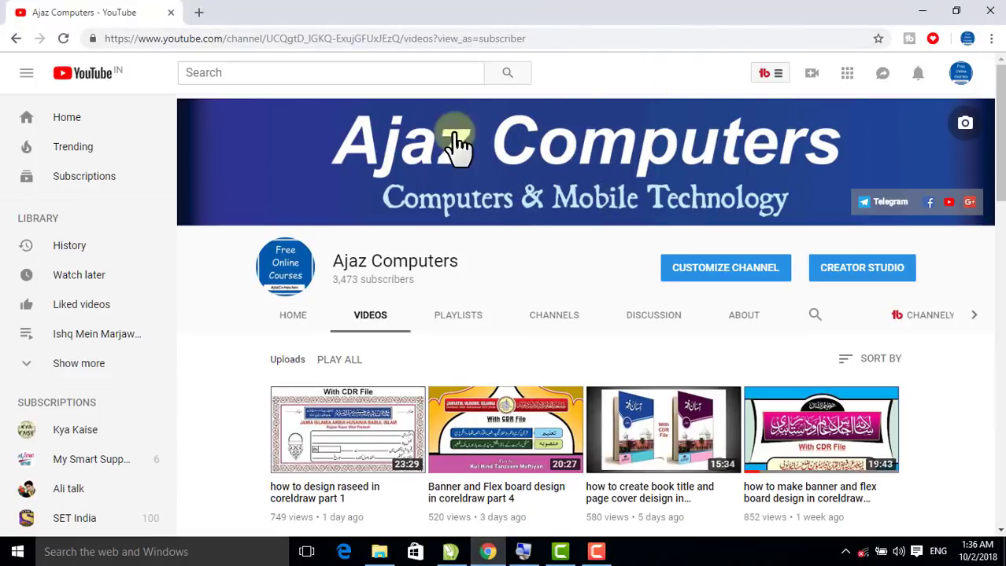
{"action": "scroll", "coordinate": [523, 210], "scroll_direction": "down", "scroll_amount": 3}
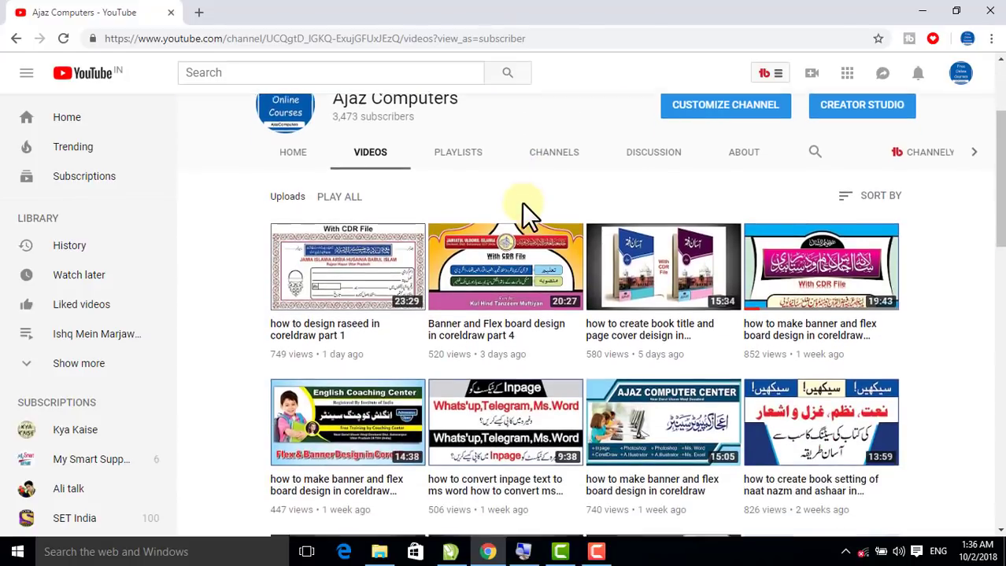
{"action": "scroll", "coordinate": [561, 256], "scroll_direction": "down", "scroll_amount": 3}
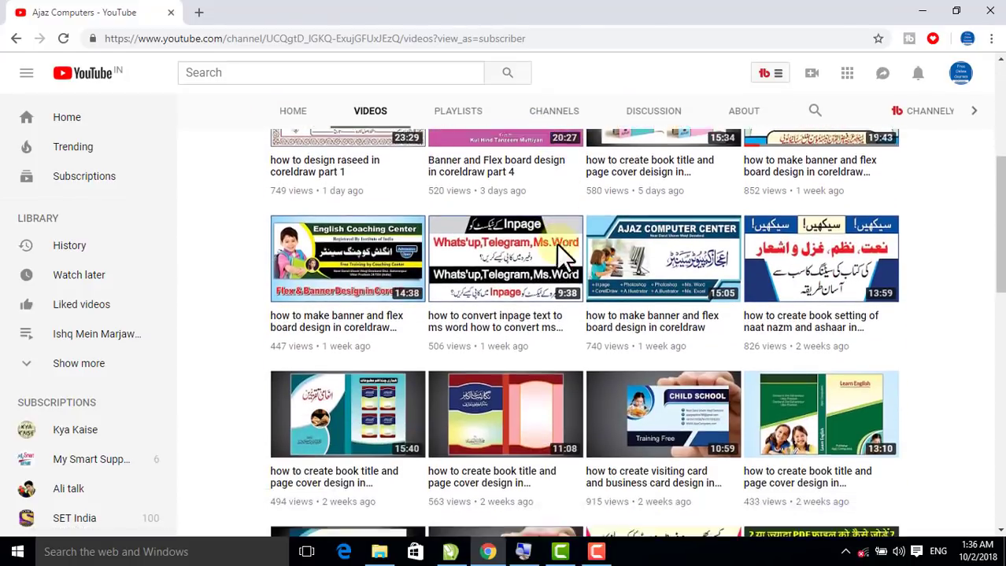
{"action": "scroll", "coordinate": [559, 253], "scroll_direction": "down", "scroll_amount": 2}
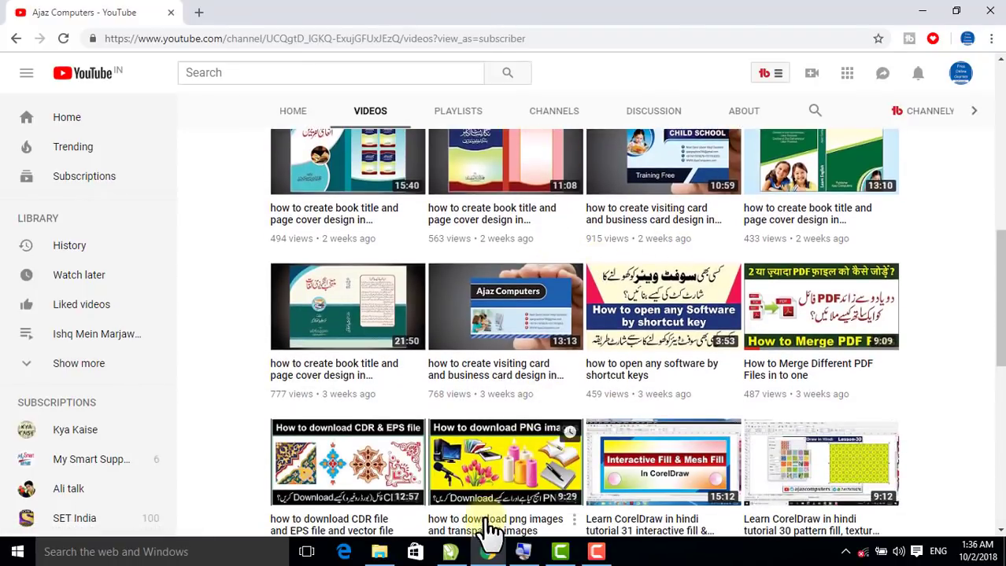
{"action": "left_click", "coordinate": [460, 554]}
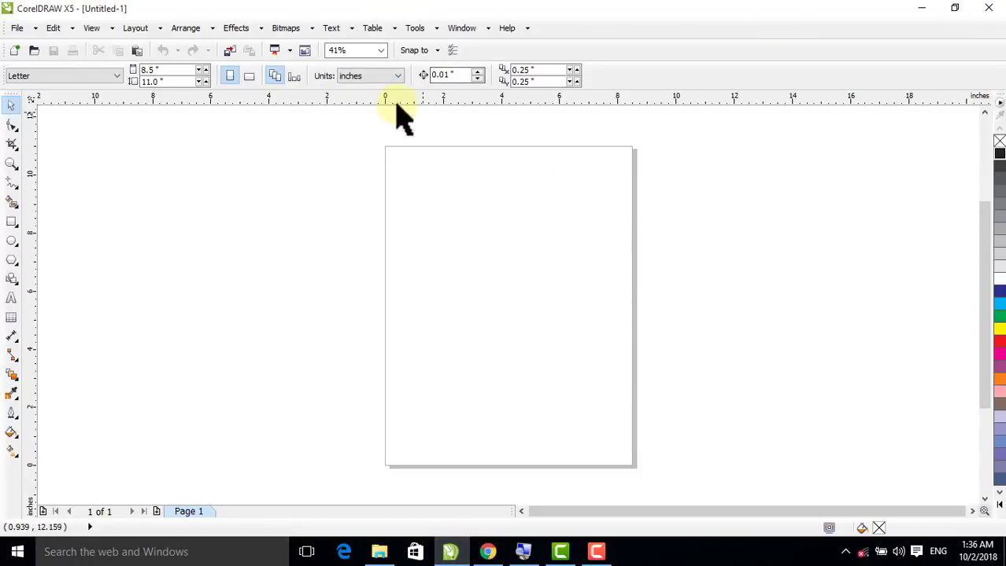
- Set the document units to feet and the page size to 8 ft wide by 4 ft high
{"action": "left_click", "coordinate": [360, 75]}
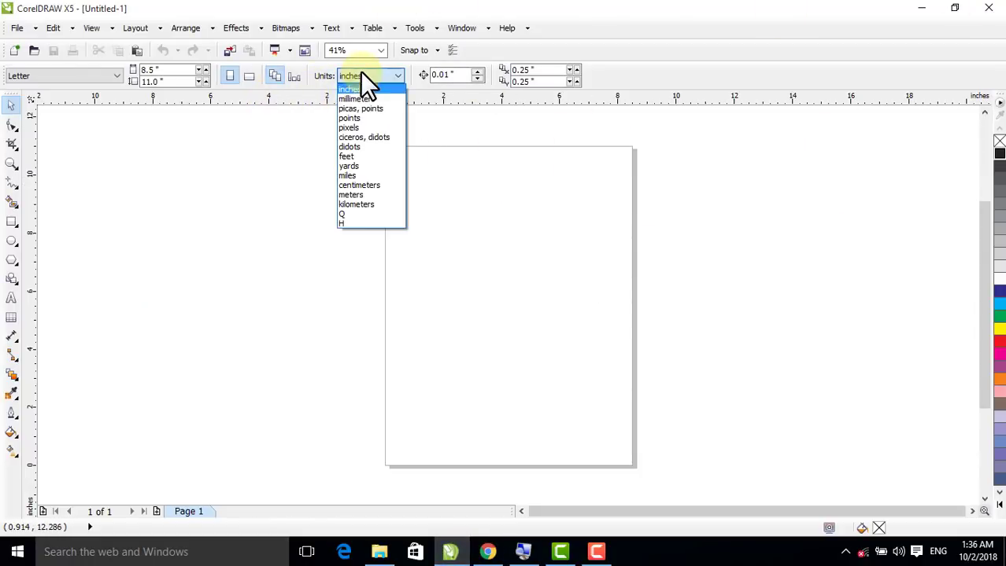
{"action": "left_click", "coordinate": [364, 156]}
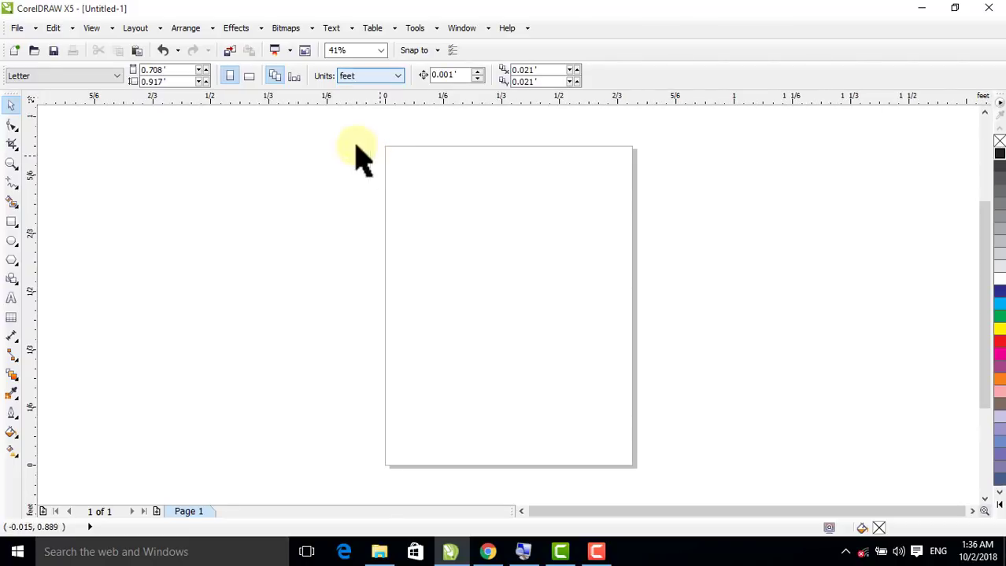
{"action": "left_click", "coordinate": [163, 70]}
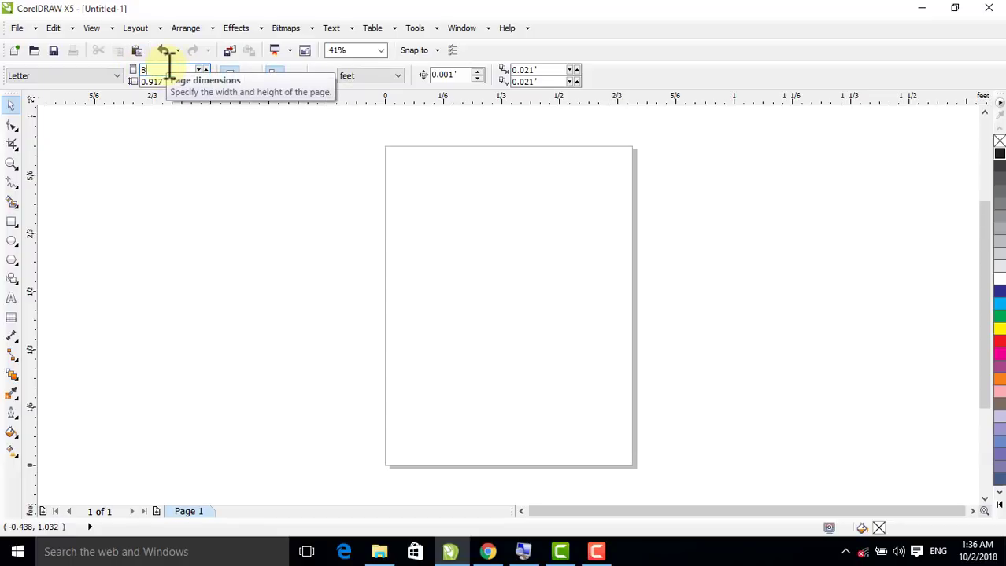
{"action": "key", "text": "Tab"}
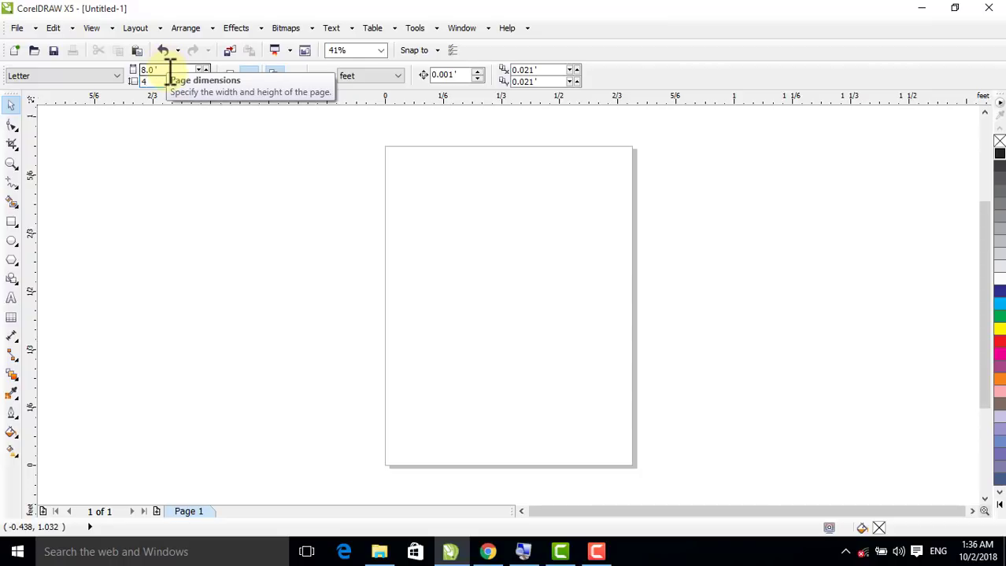
{"action": "key", "text": "Return"}
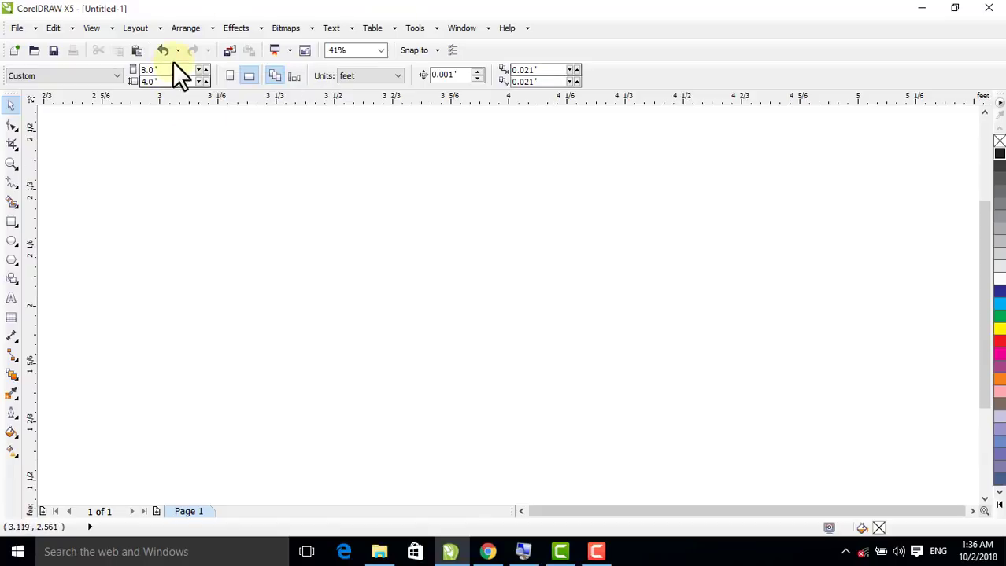
- Create a rectangle that matches the full 8 by 4 ft page
{"action": "double_click", "coordinate": [11, 222]}
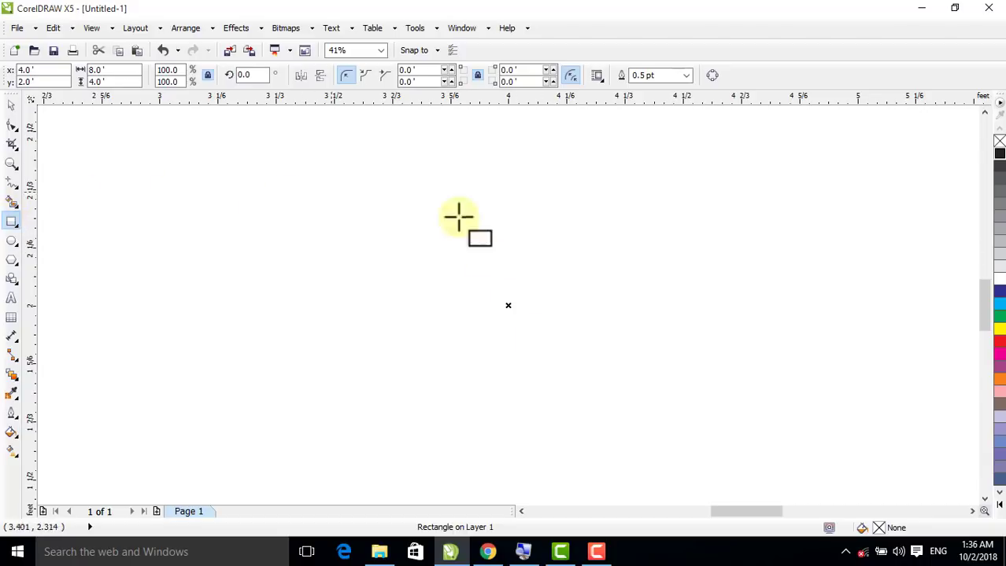
{"action": "left_click", "coordinate": [11, 107]}
{"action": "key", "text": "F4"}
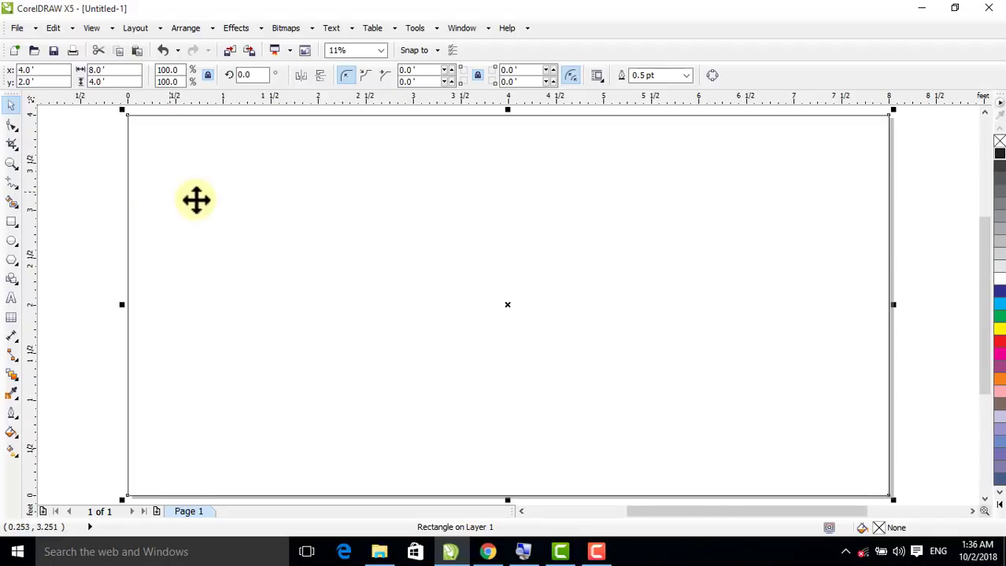
- Make a copy of the page rectangle squeezed down to a full-width strip about 1.11 ft high along the page bottom
{"action": "left_click", "coordinate": [75, 181]}
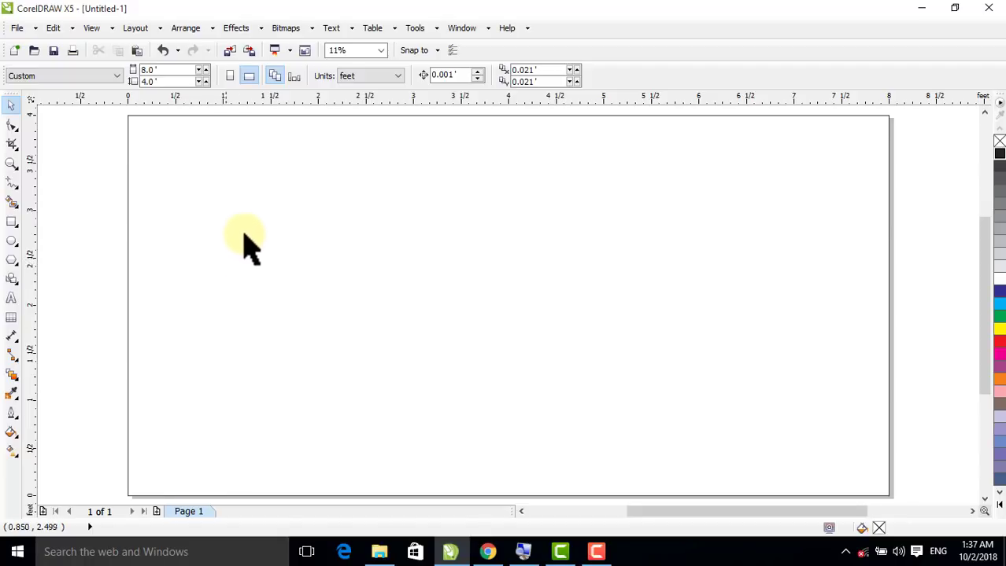
{"action": "left_click", "coordinate": [344, 193]}
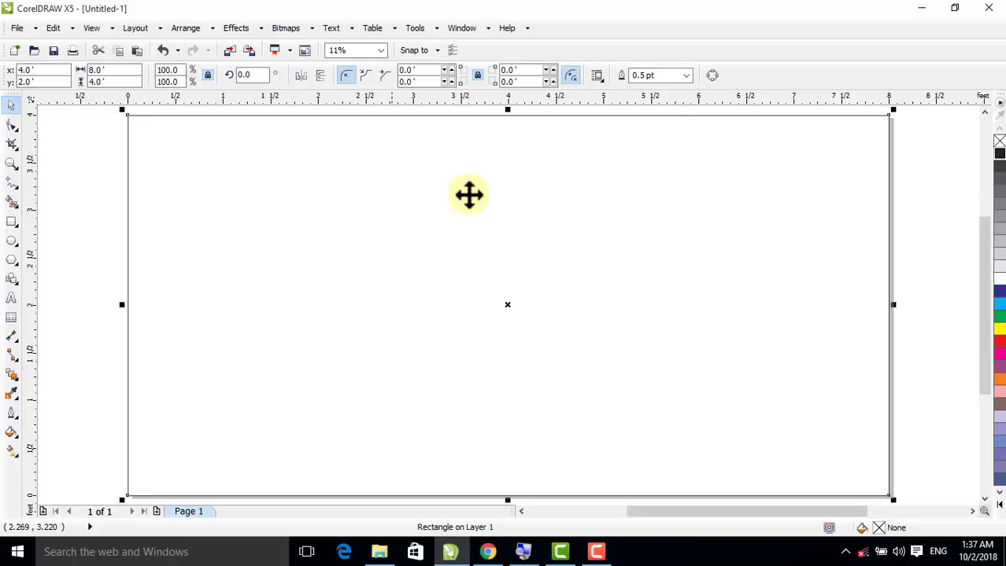
{"action": "left_click_drag", "start_coordinate": [510, 110], "coordinate": [467, 387]}
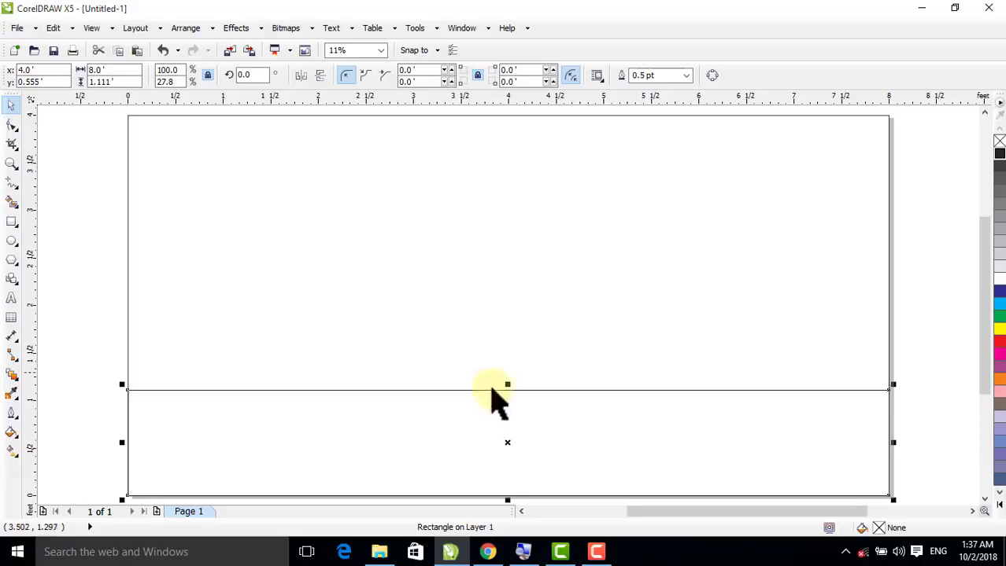
{"action": "key", "text": "ctrl+v"}
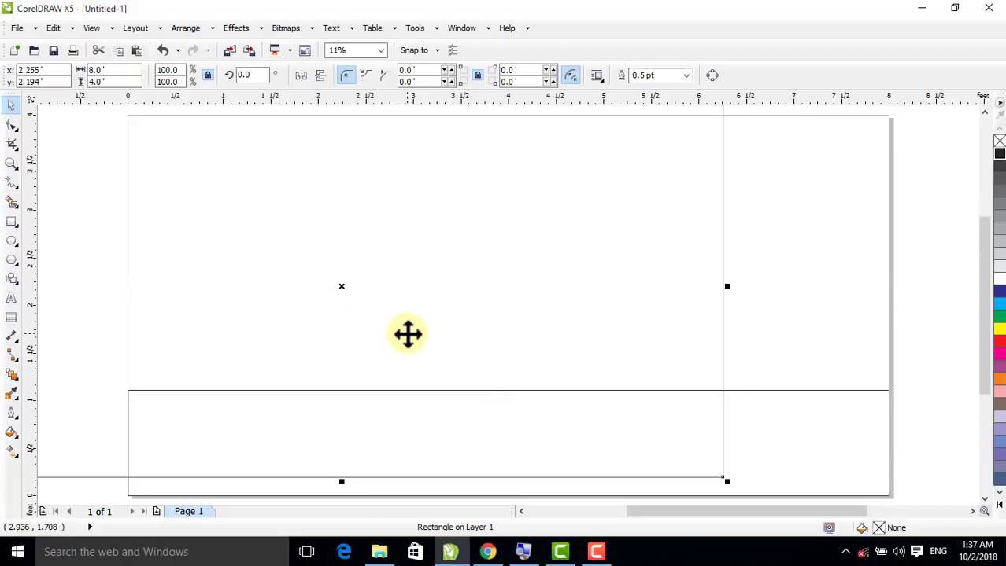
{"action": "key", "text": "p"}
{"action": "left_click", "coordinate": [658, 449]}
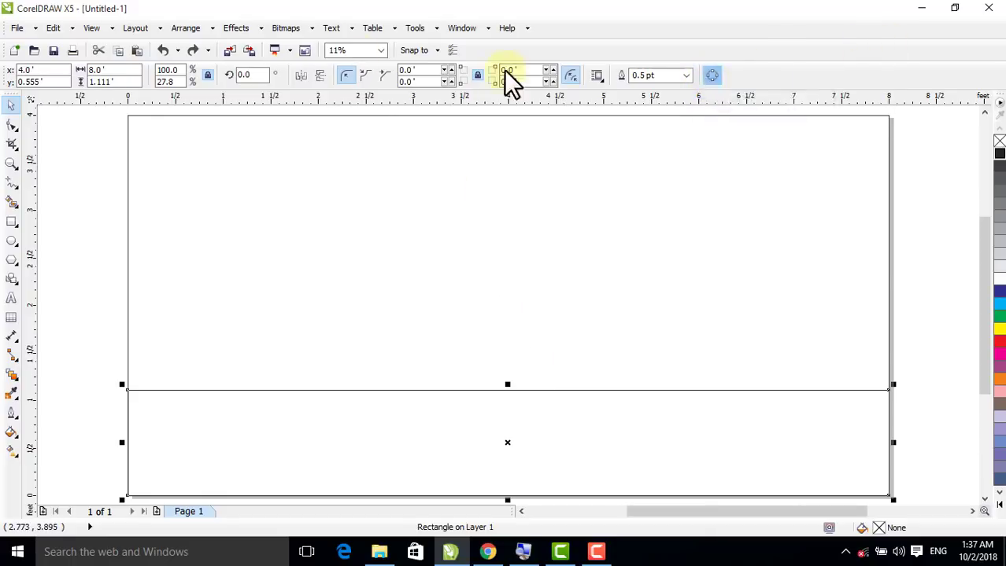
- Convert the strip along the page bottom to curves and start editing its nodes with the Shape tool
{"action": "left_click", "coordinate": [180, 41]}
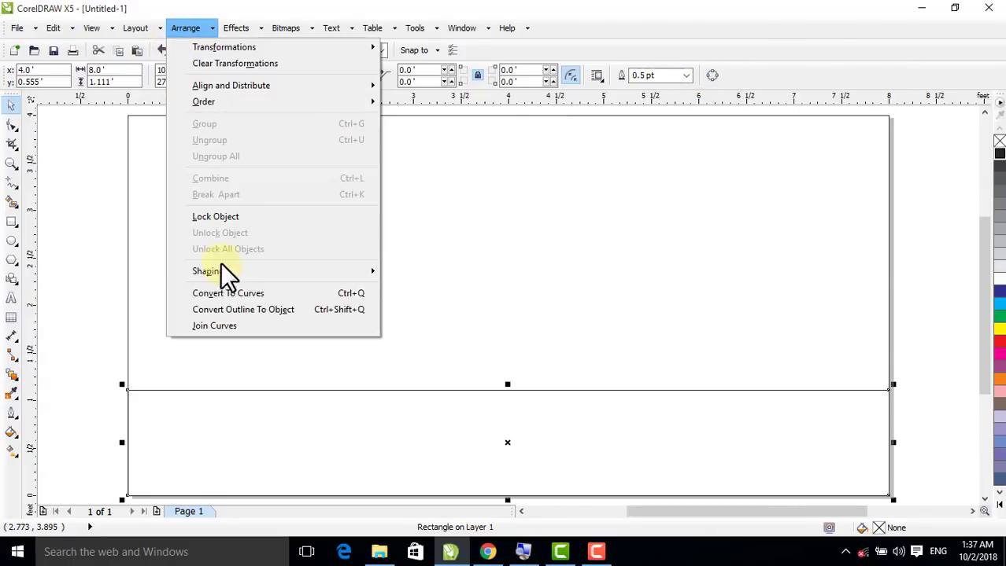
{"action": "left_click", "coordinate": [315, 297]}
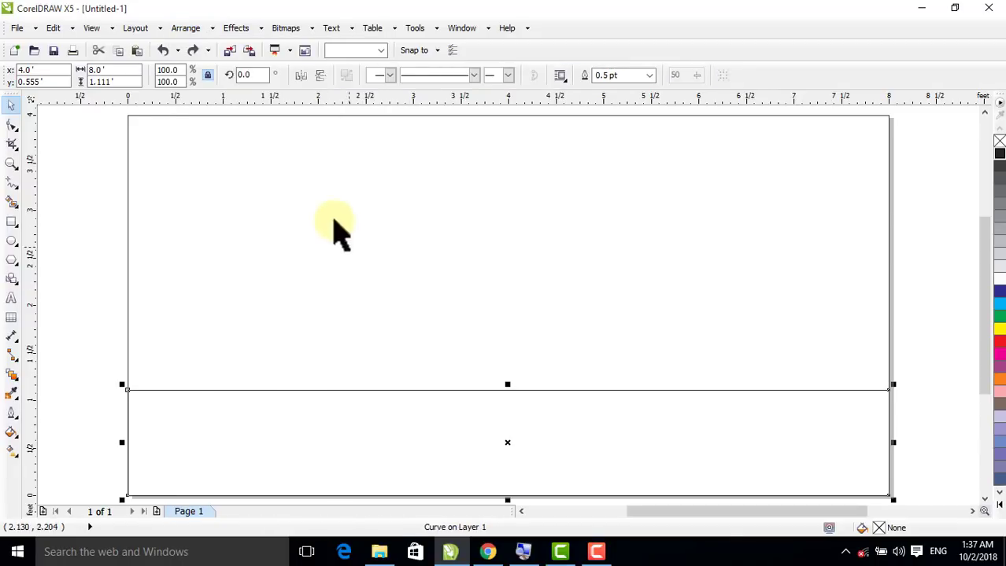
{"action": "left_click", "coordinate": [11, 126]}
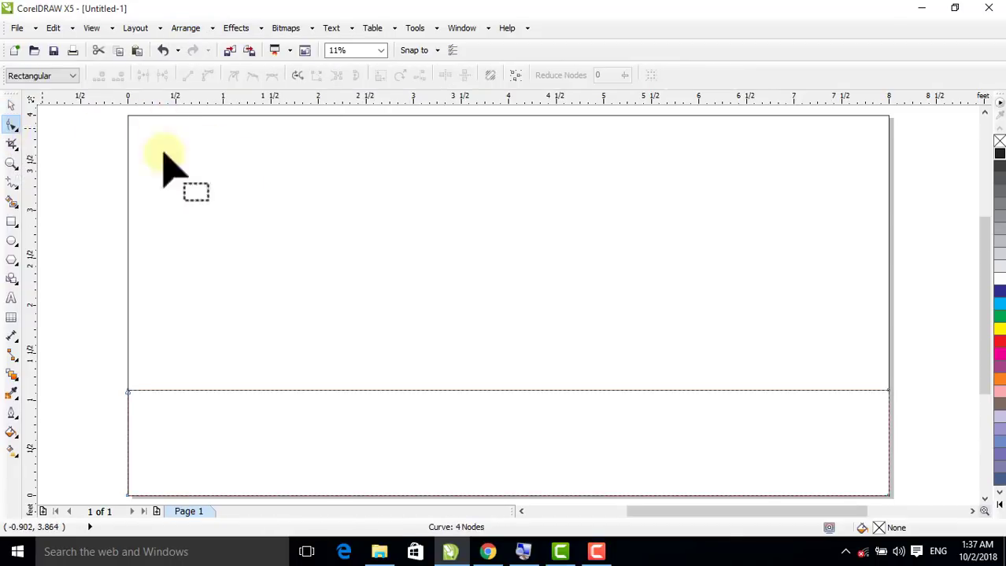
- Slope the strip's top edge by adding a node about 0.32 ft up its right side and deleting the upper-right corner node
{"action": "left_click", "coordinate": [887, 466]}
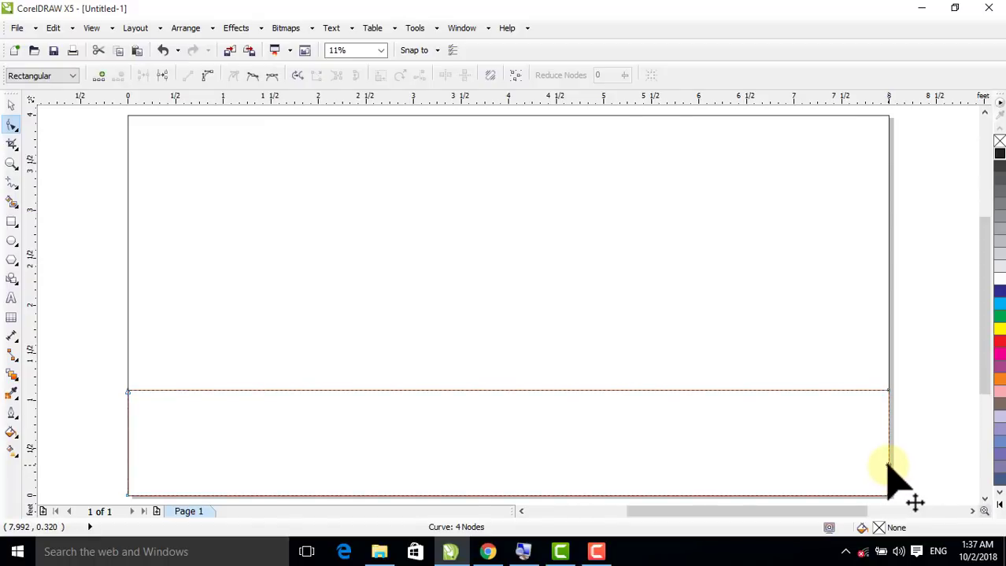
{"action": "double_click", "coordinate": [887, 465]}
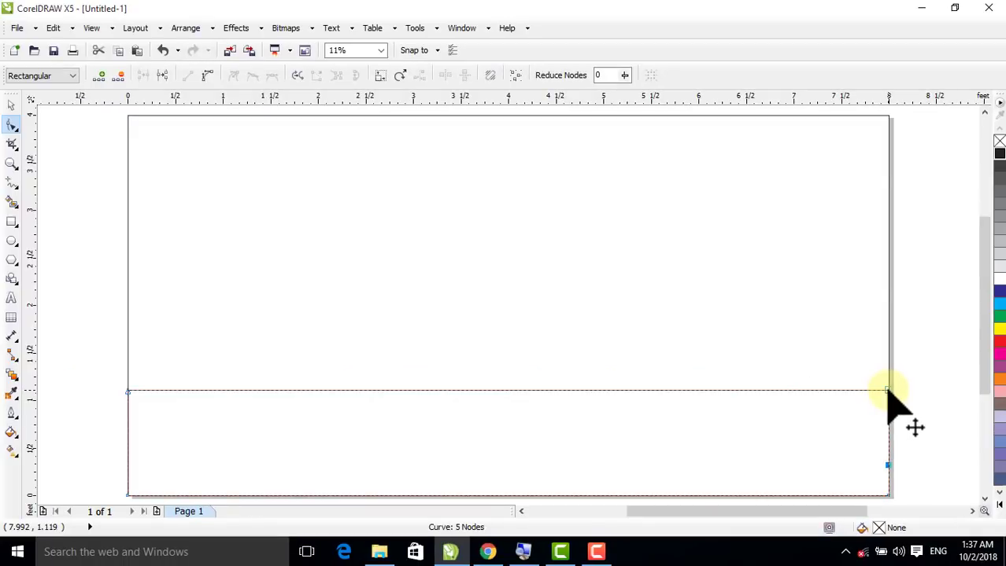
{"action": "double_click", "coordinate": [887, 390]}
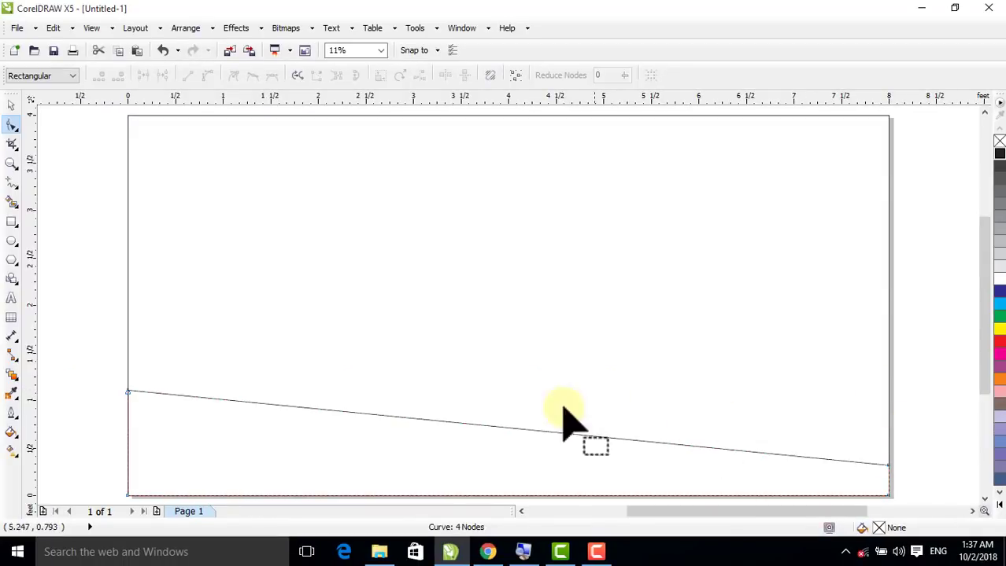
- Add a node on the sloping top edge about 3.1 ft from the left and convert the segments on both sides to curves
{"action": "double_click", "coordinate": [423, 419]}
{"action": "left_click", "coordinate": [423, 420]}
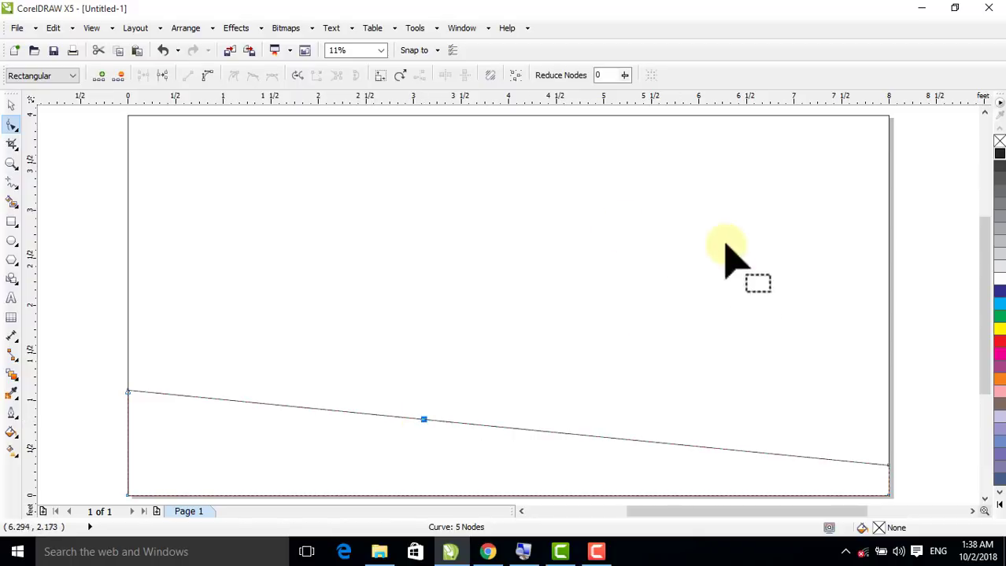
{"action": "left_click", "coordinate": [252, 405]}
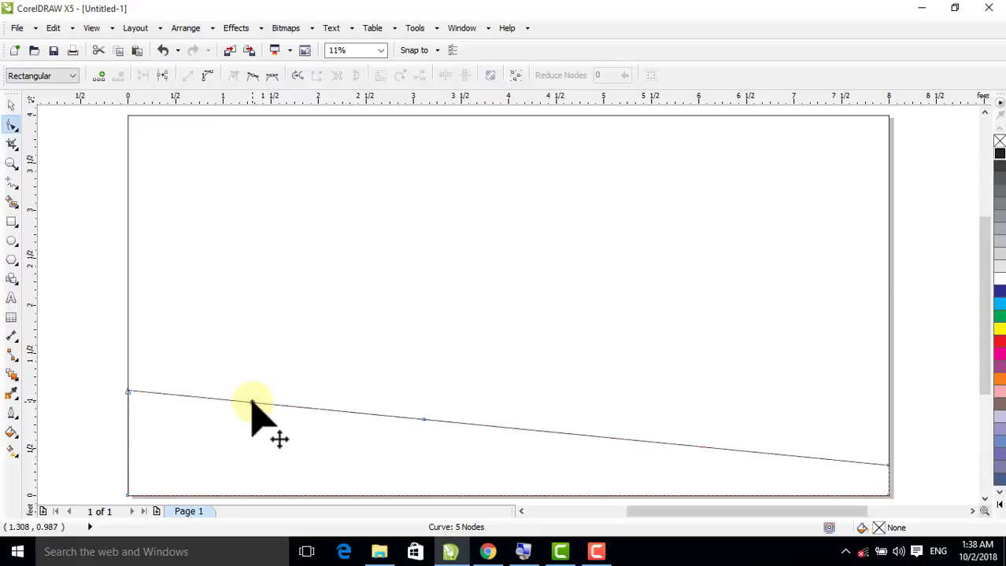
{"action": "left_click", "coordinate": [207, 75]}
{"action": "left_click", "coordinate": [654, 443]}
{"action": "left_click", "coordinate": [209, 75]}
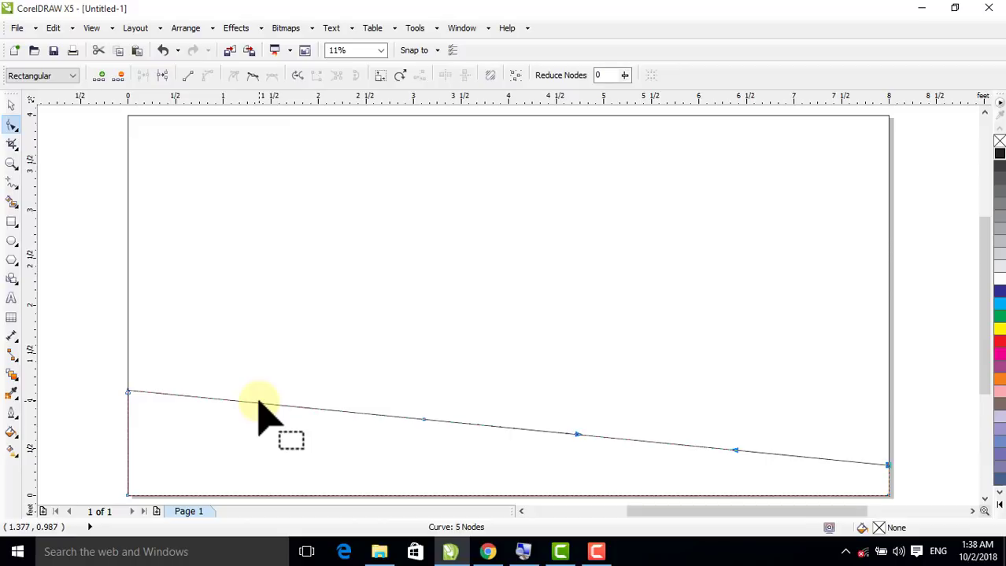
- Bend the top edge's left segment downward and right segment upward into a wave, smoothing the transition with the middle node's left handle
{"action": "left_click_drag", "start_coordinate": [255, 410], "coordinate": [249, 436]}
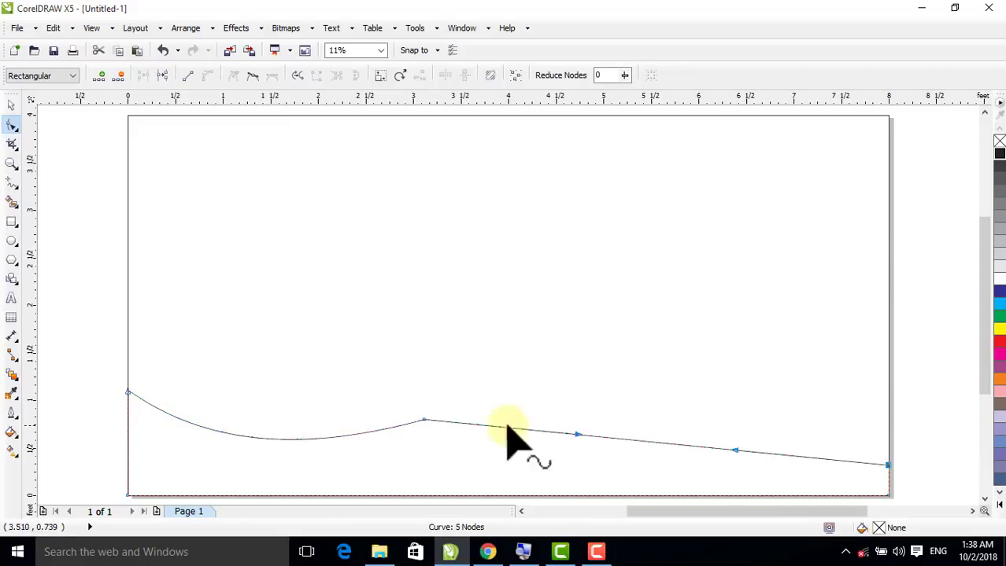
{"action": "left_click_drag", "start_coordinate": [666, 445], "coordinate": [650, 374]}
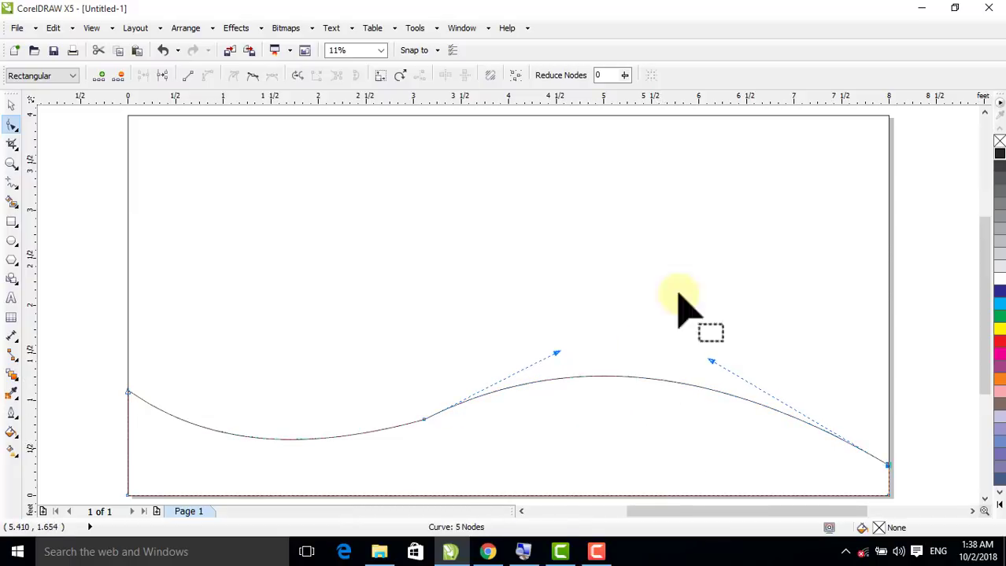
{"action": "left_click", "coordinate": [423, 419]}
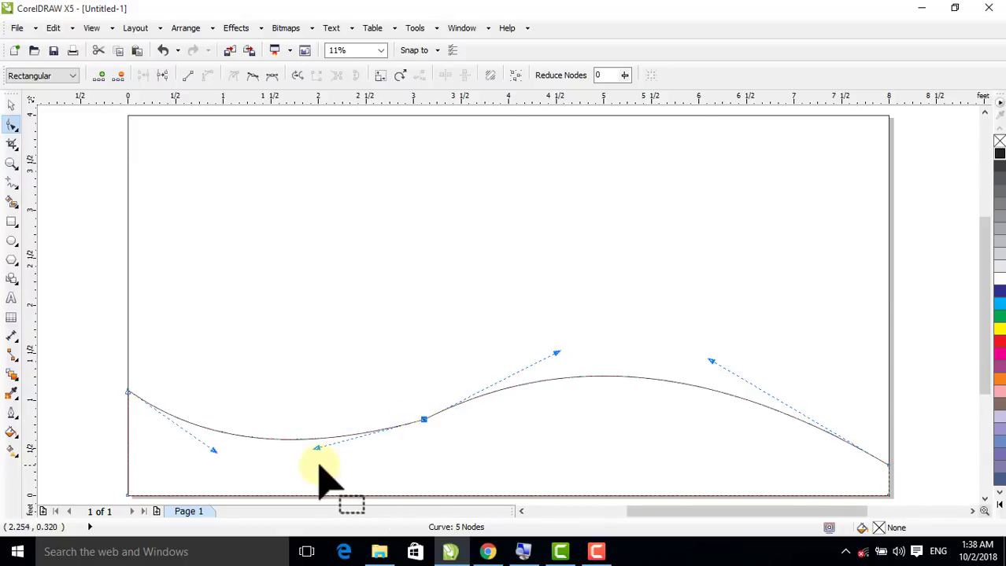
{"action": "left_click_drag", "start_coordinate": [318, 447], "coordinate": [314, 461]}
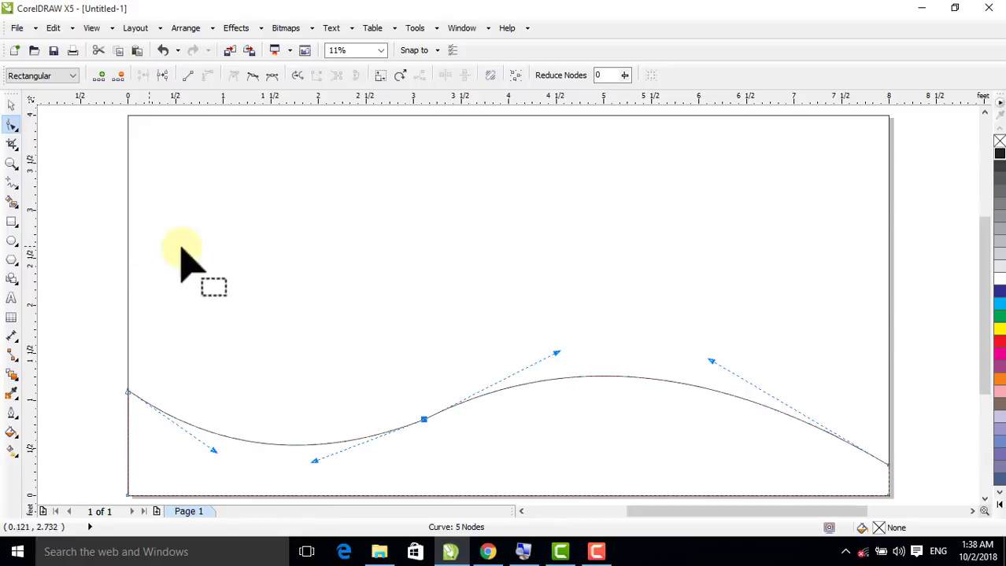
{"action": "left_click", "coordinate": [11, 104]}
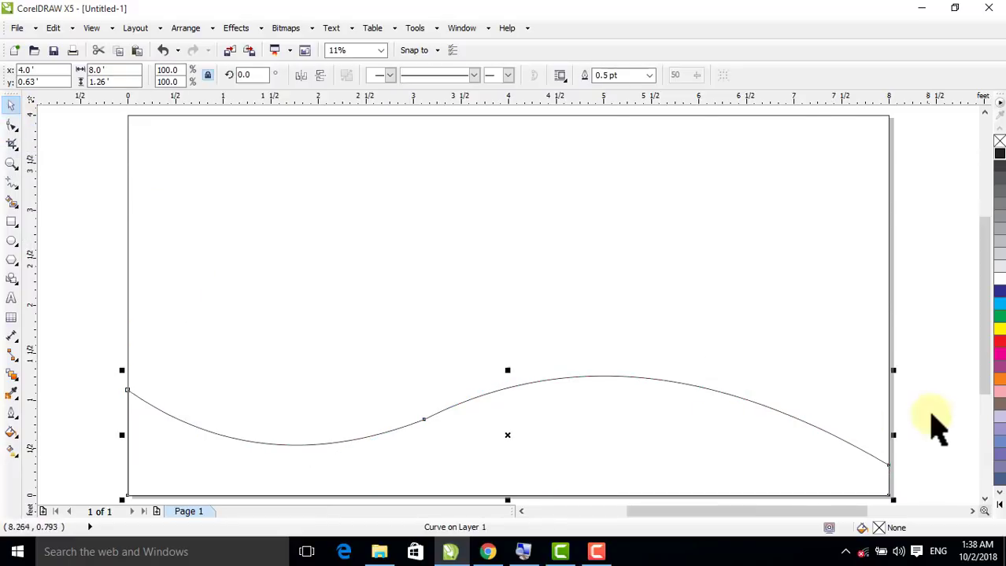
- Fill the wave shape along the page bottom with red
{"action": "left_click", "coordinate": [904, 355]}
{"action": "left_click", "coordinate": [550, 452]}
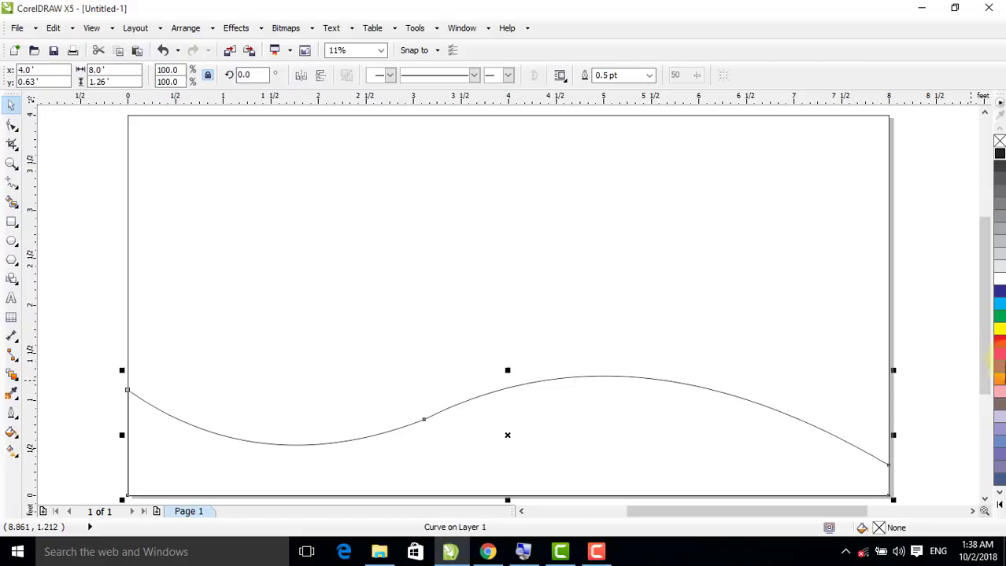
{"action": "left_click", "coordinate": [998, 343]}
{"action": "left_click", "coordinate": [627, 451]}
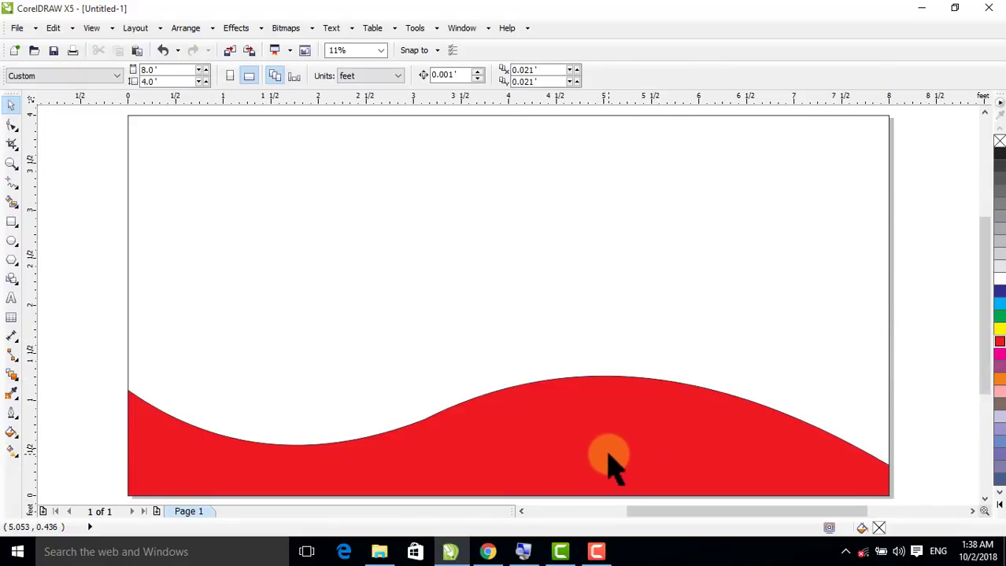
- Copy the red wave shape and paste the duplicate in place over the original
{"action": "left_click", "coordinate": [612, 468]}
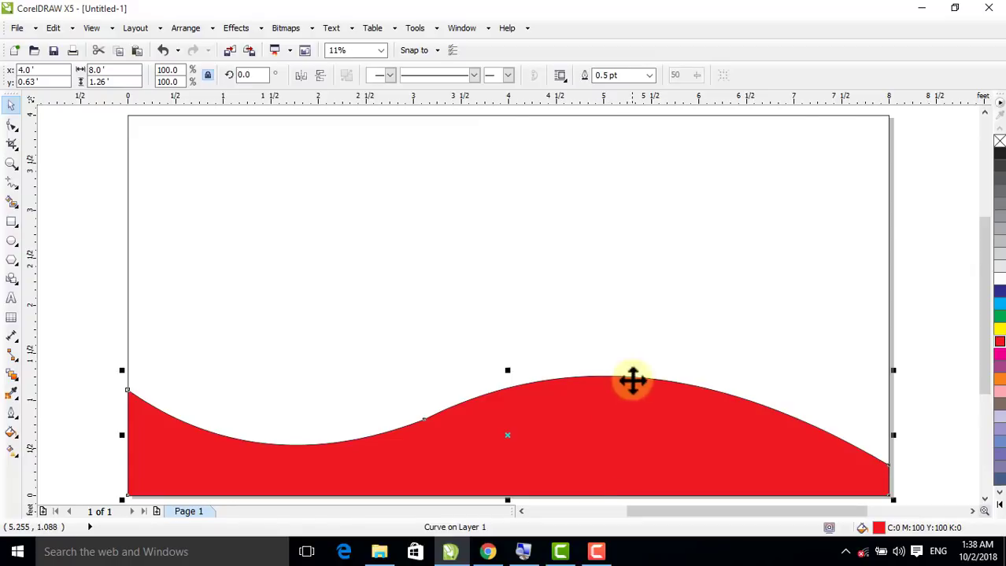
{"action": "right_click", "coordinate": [636, 450]}
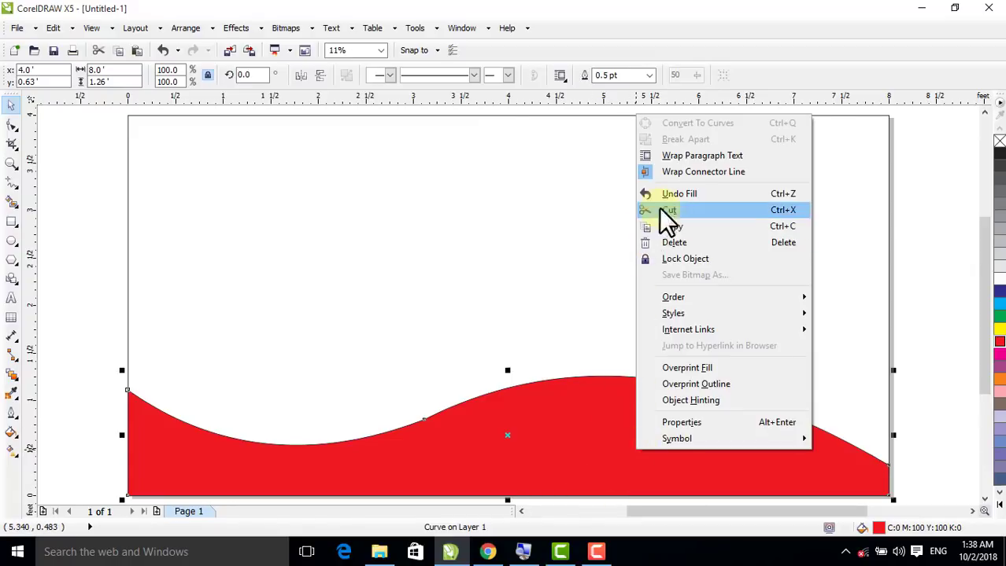
{"action": "left_click", "coordinate": [665, 226]}
{"action": "right_click", "coordinate": [910, 236]}
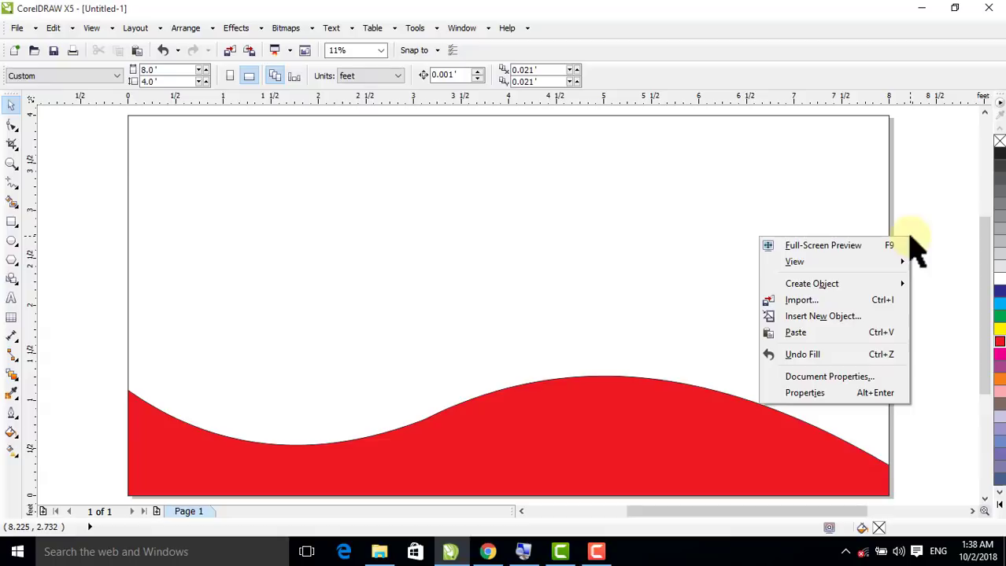
{"action": "left_click", "coordinate": [794, 333]}
{"action": "left_click", "coordinate": [808, 386]}
{"action": "left_click", "coordinate": [691, 429]}
{"action": "left_click_drag", "start_coordinate": [691, 429], "coordinate": [696, 383]}
{"action": "key", "text": "ctrl+z"}
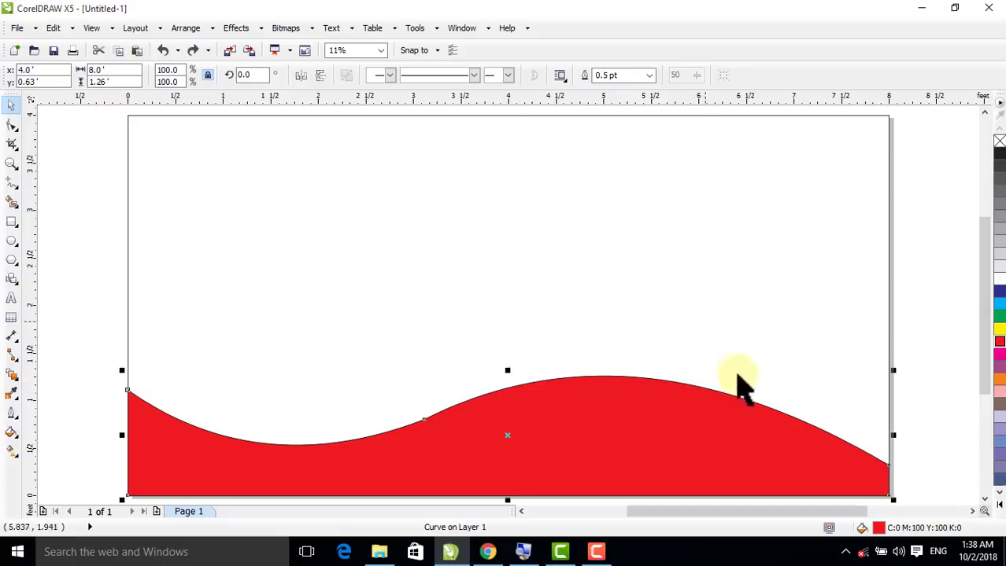
- Fill the duplicate wave with yellow and raise its three top-edge nodes by one 0.06 ft nudge
{"action": "left_click", "coordinate": [1000, 331]}
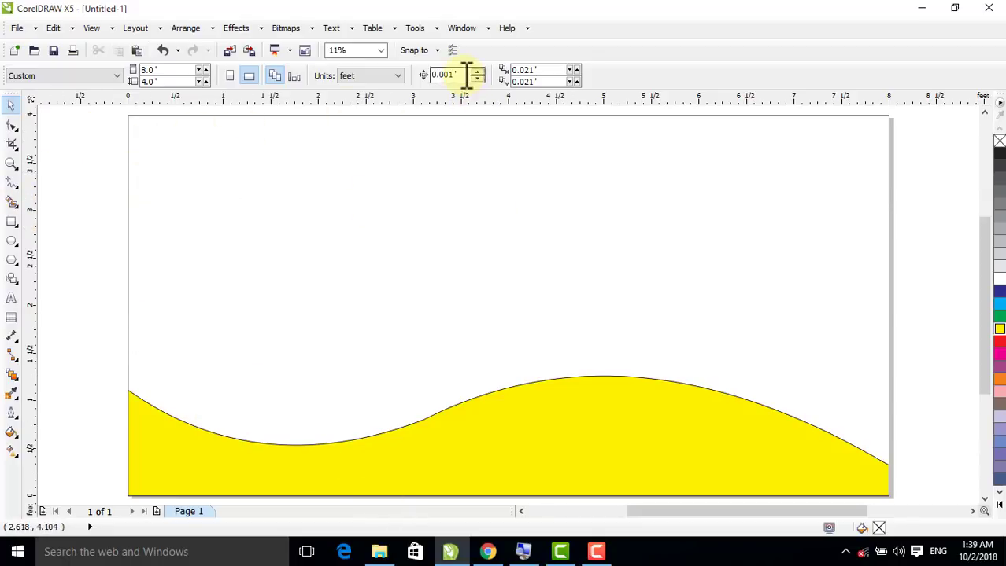
{"action": "left_click", "coordinate": [440, 74]}
{"action": "type", "text": "0.06"}
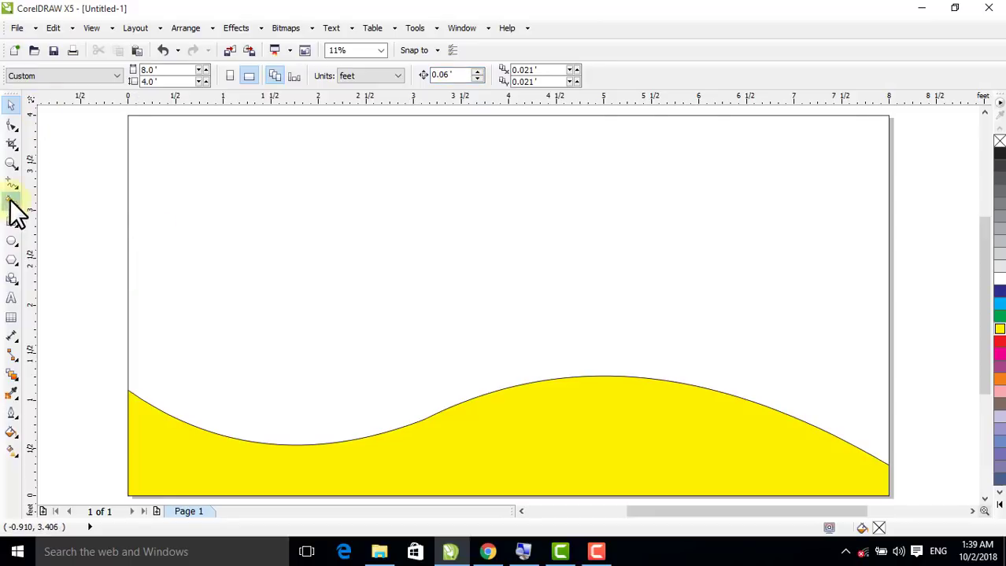
{"action": "left_click", "coordinate": [13, 125]}
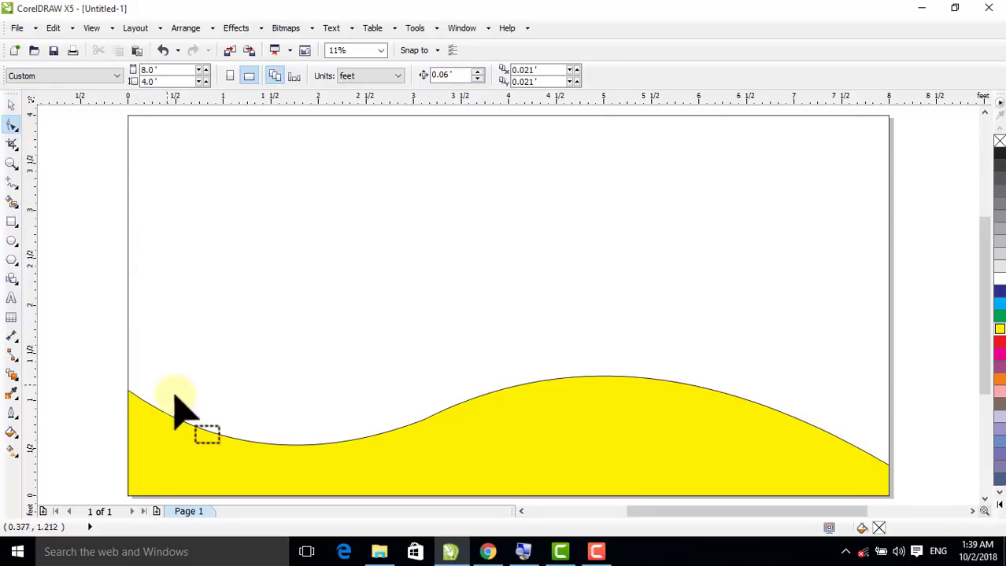
{"action": "left_click", "coordinate": [139, 418]}
{"action": "left_click_drag", "start_coordinate": [89, 344], "coordinate": [912, 488]}
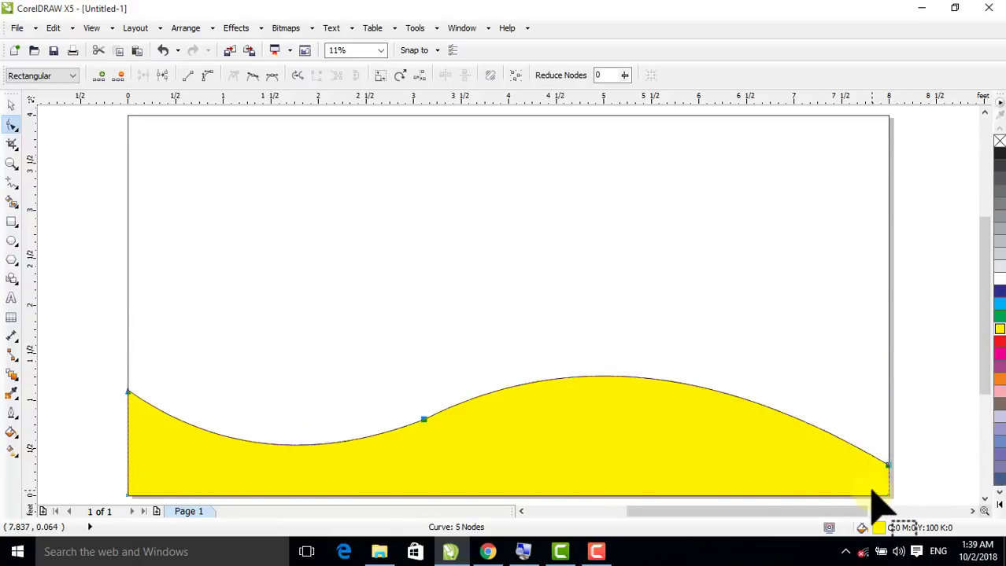
{"action": "key", "text": "Up"}
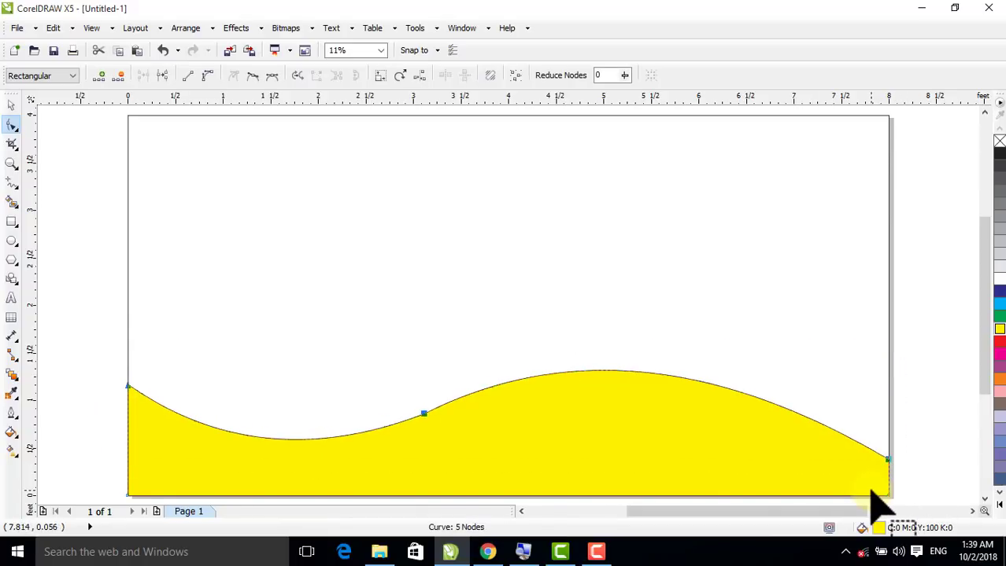
- Send the yellow wave one level back, behind the red wave
{"action": "left_click", "coordinate": [12, 106]}
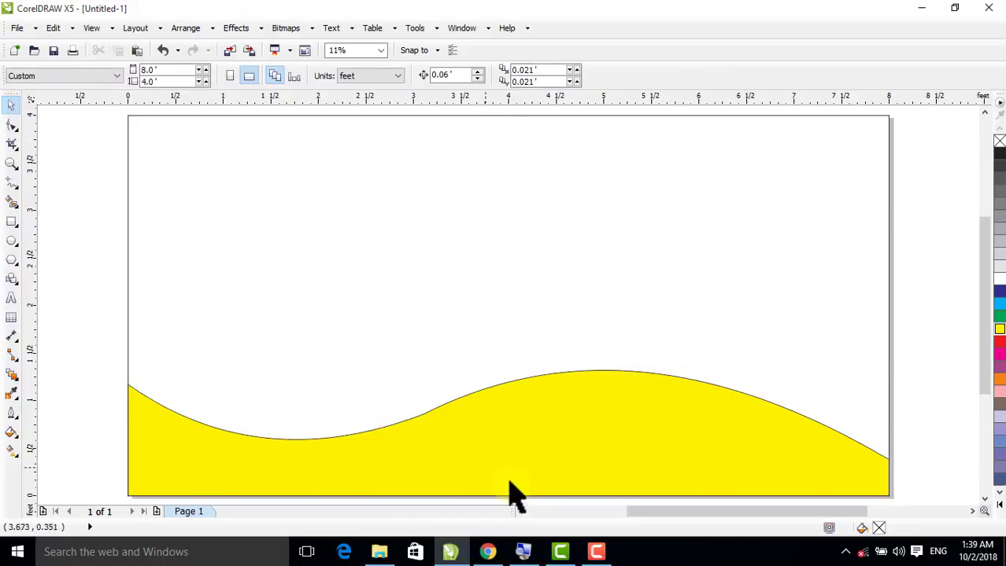
{"action": "left_click", "coordinate": [524, 486]}
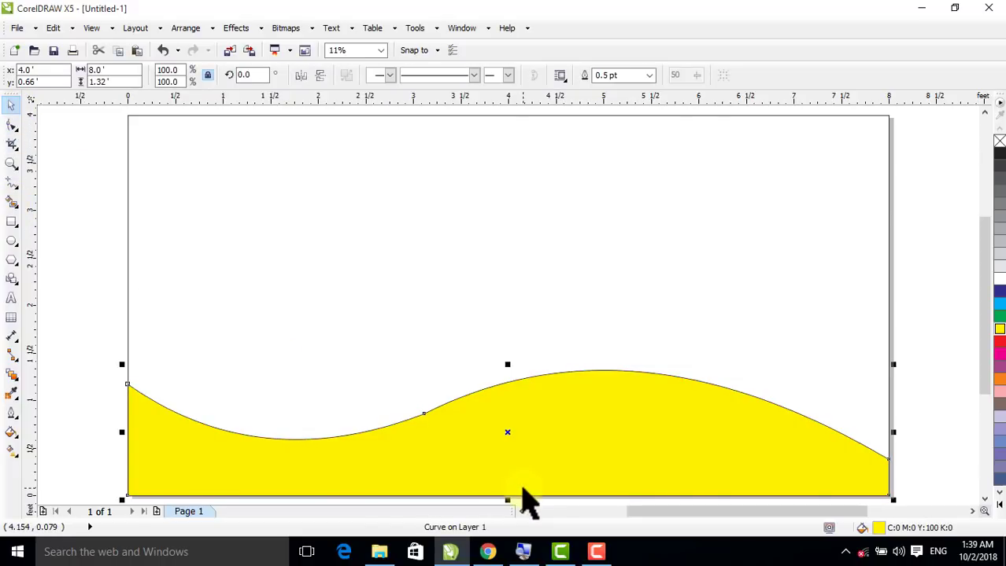
{"action": "left_click", "coordinate": [179, 27]}
{"action": "mouse_move", "coordinate": [168, 52]}
{"action": "mouse_move", "coordinate": [258, 100]}
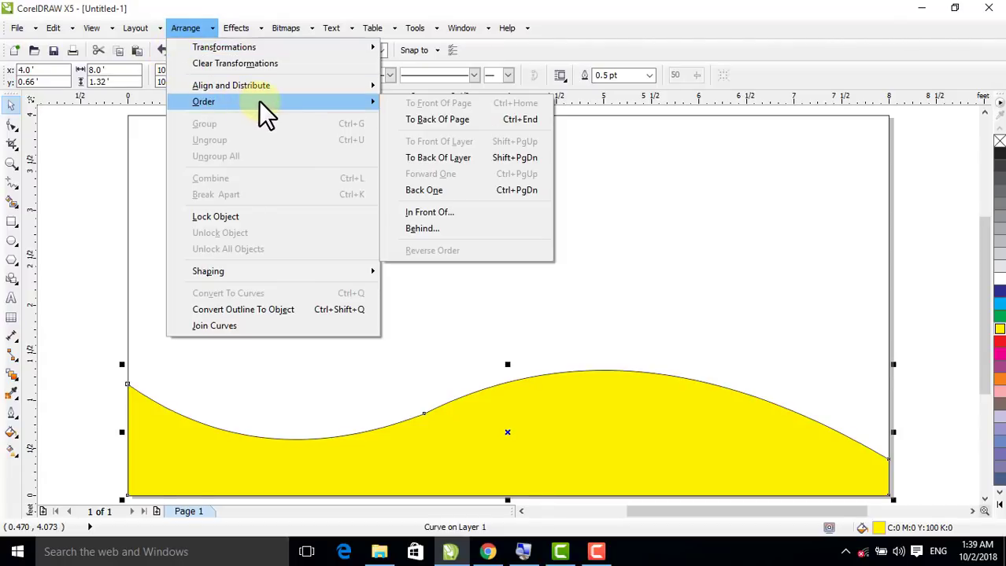
{"action": "left_click", "coordinate": [453, 190]}
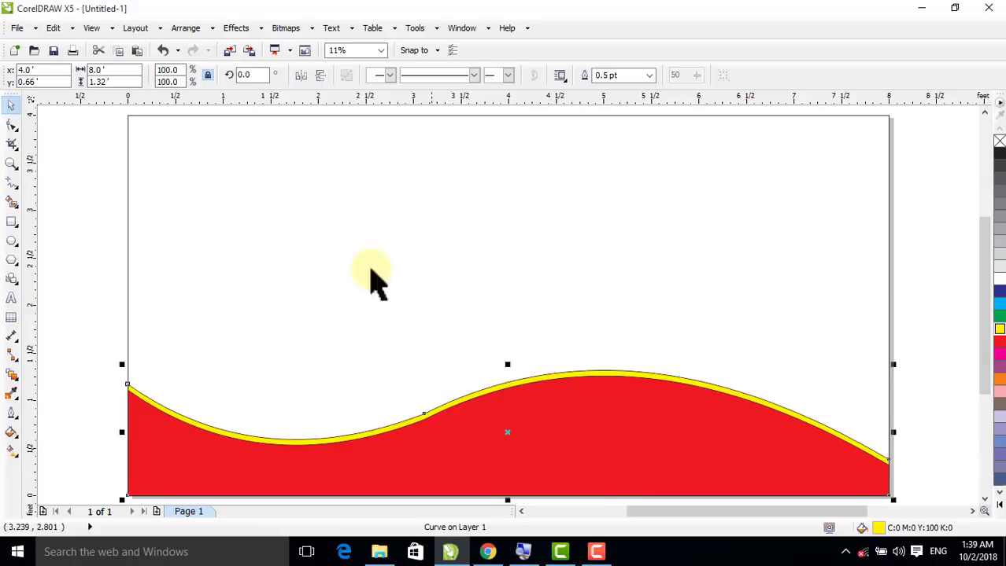
{"action": "left_click", "coordinate": [73, 275]}
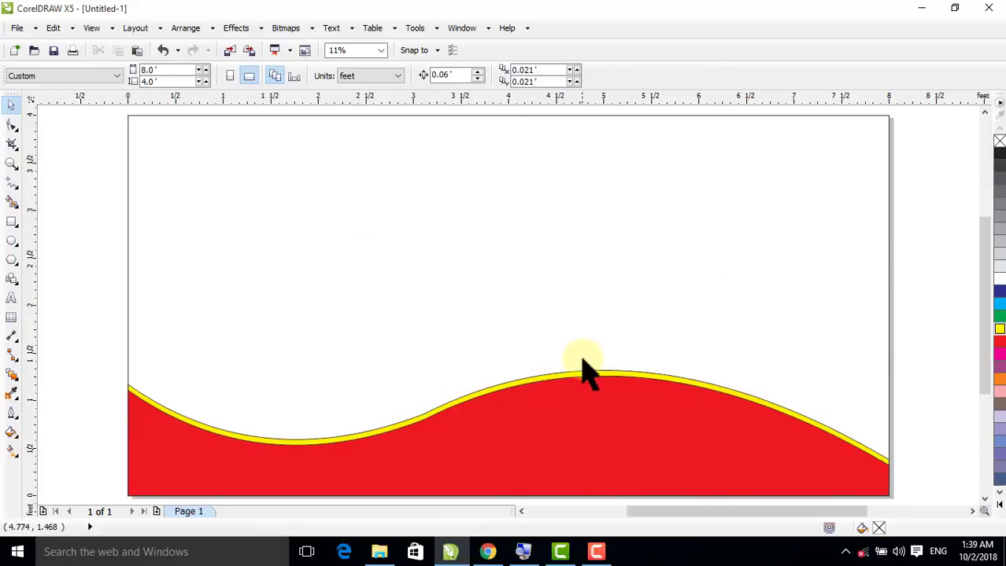
- Fill the wave behind the red one with white
{"action": "left_click", "coordinate": [586, 383]}
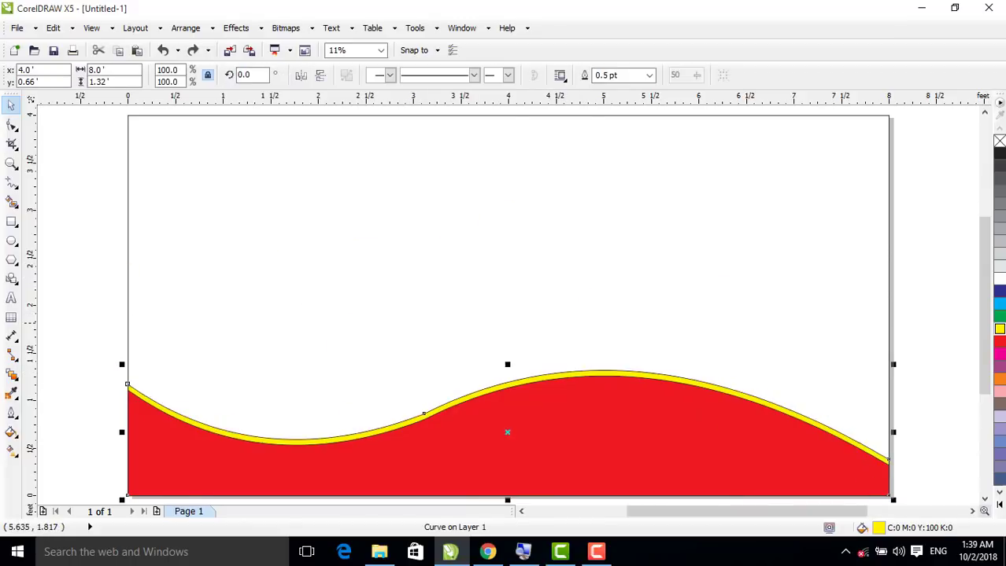
{"action": "right_click", "coordinate": [999, 282]}
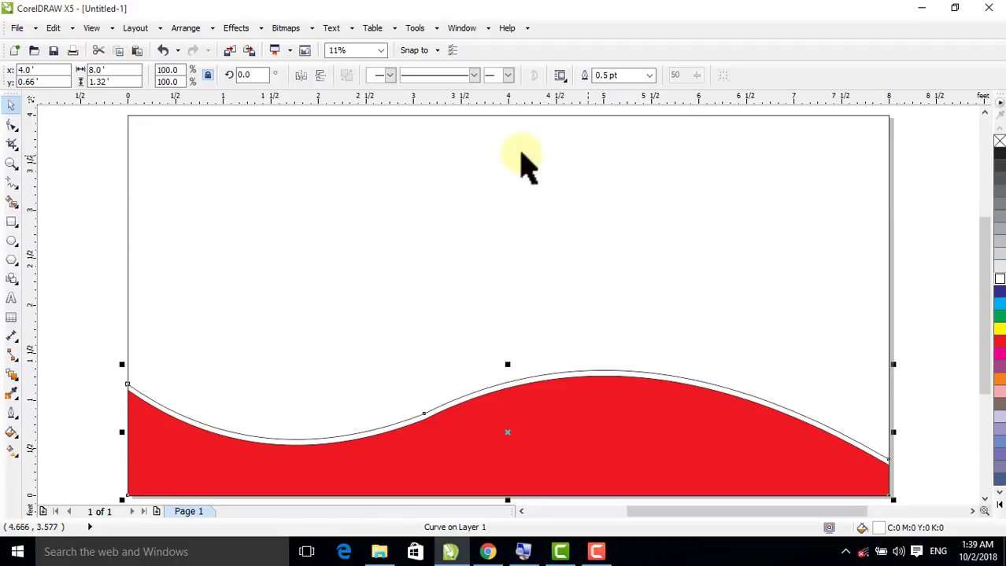
{"action": "left_click", "coordinate": [59, 234]}
- Copy the page-sized rectangle as a strip about 0.1 ft tall along the page's upper edge and fill it red
{"action": "left_click", "coordinate": [424, 259]}
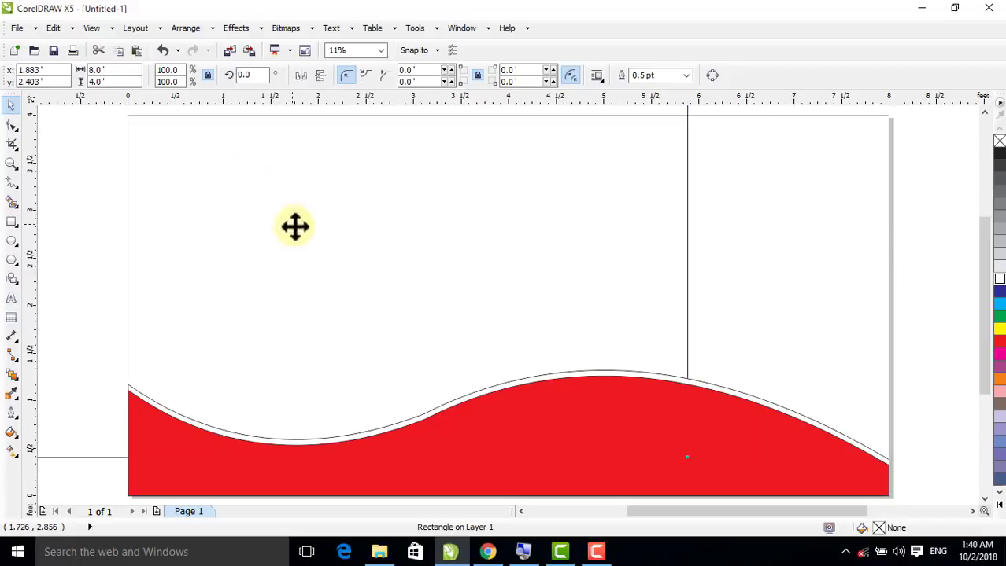
{"action": "key", "text": "p"}
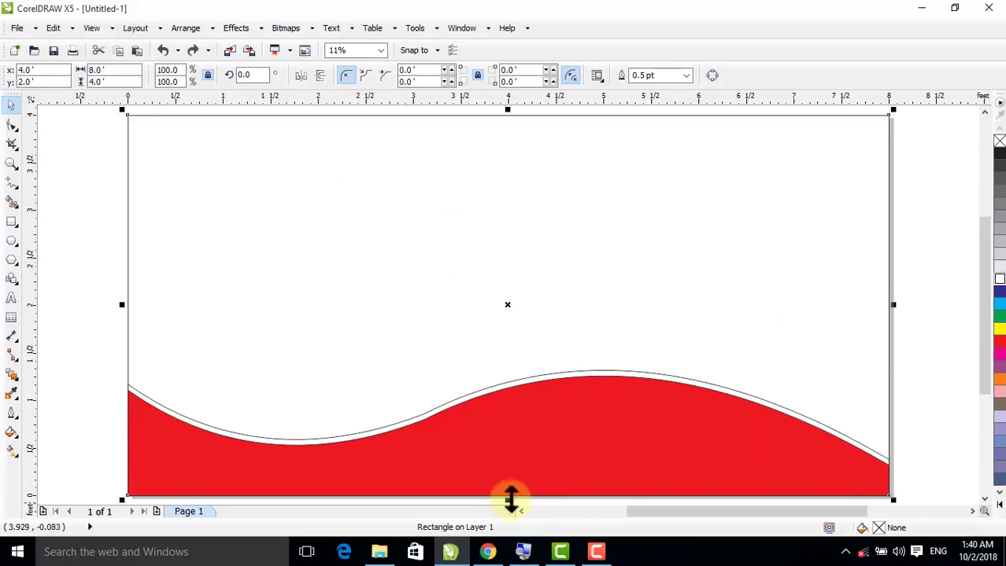
{"action": "left_click_drag", "start_coordinate": [508, 497], "coordinate": [544, 130]}
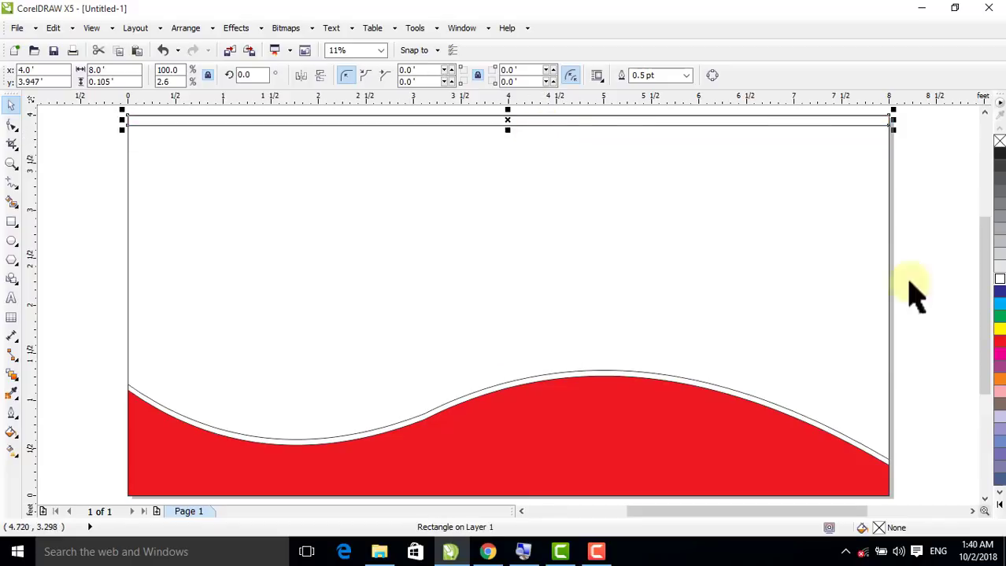
{"action": "left_click", "coordinate": [999, 344]}
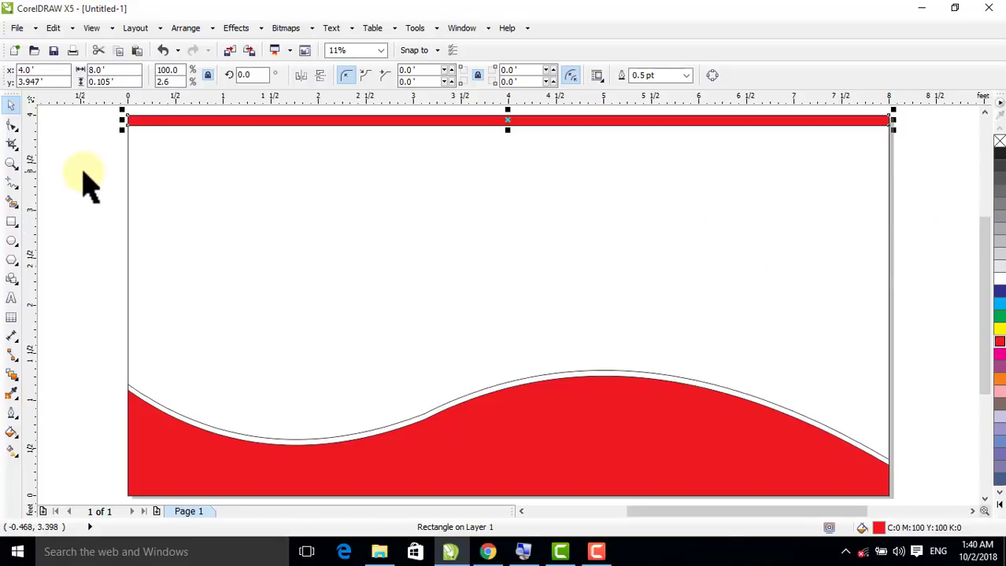
- Copy the red upper strip as a left-aligned bar about 2.96 ft wide and extend it downward to about 0.34 ft tall
{"action": "left_click", "coordinate": [160, 133]}
{"action": "left_click", "coordinate": [198, 123]}
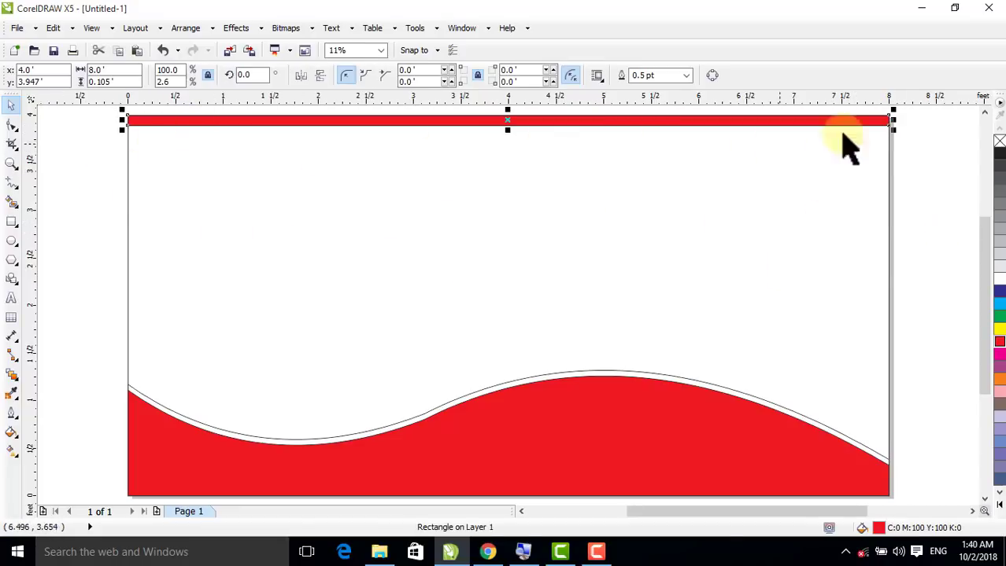
{"action": "left_click_drag", "start_coordinate": [891, 123], "coordinate": [413, 125]}
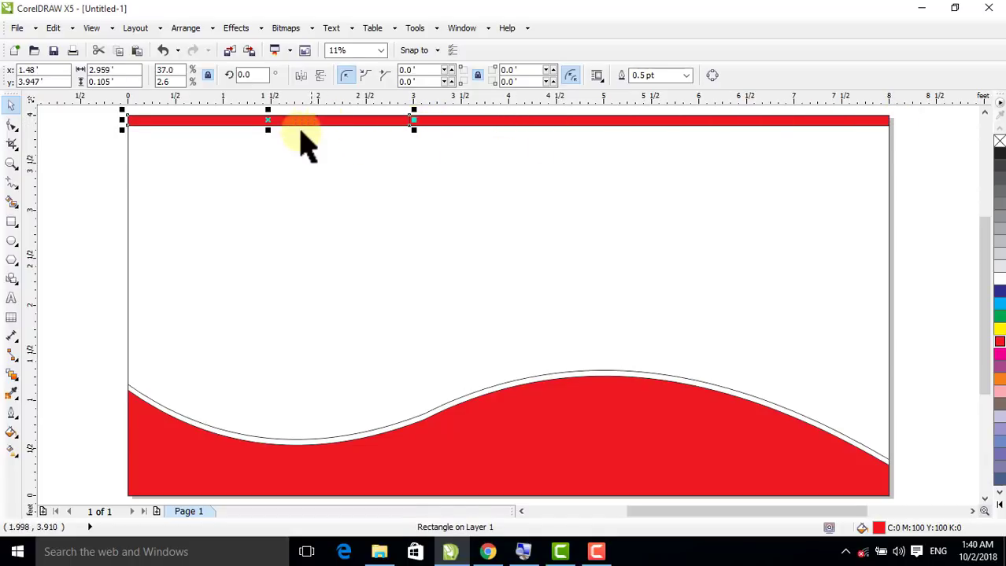
{"action": "left_click_drag", "start_coordinate": [267, 129], "coordinate": [263, 148]}
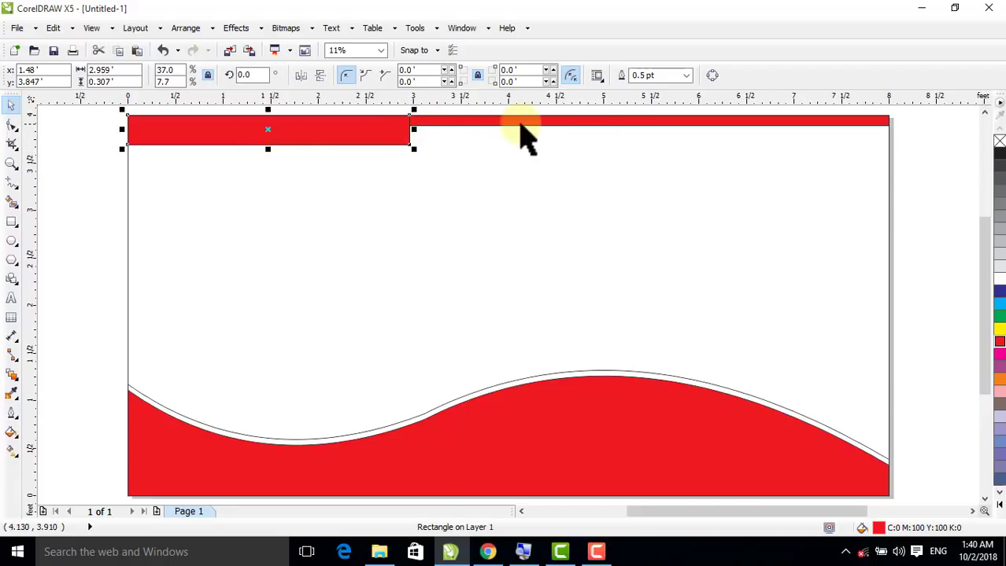
{"action": "left_click", "coordinate": [622, 122]}
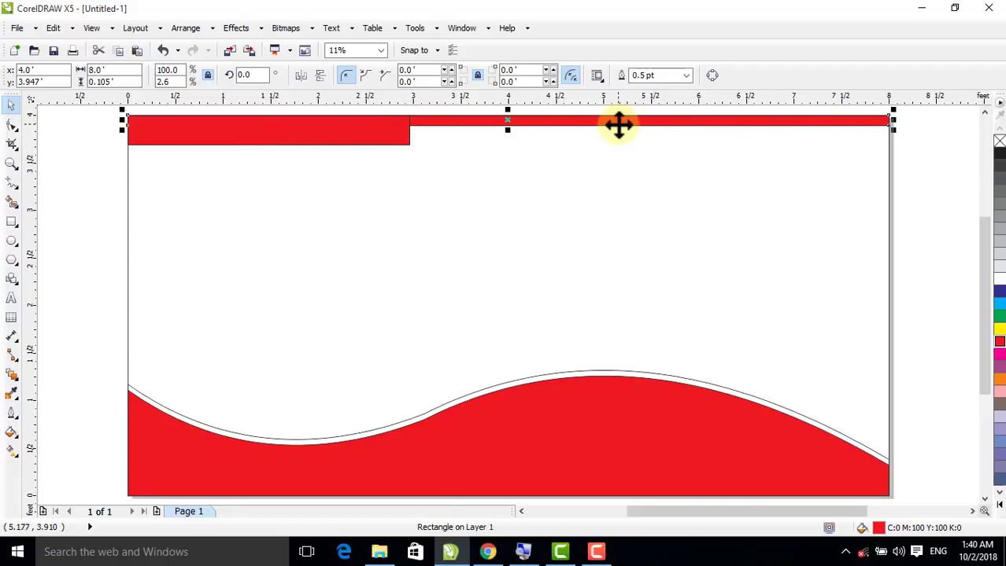
{"action": "left_click", "coordinate": [360, 138]}
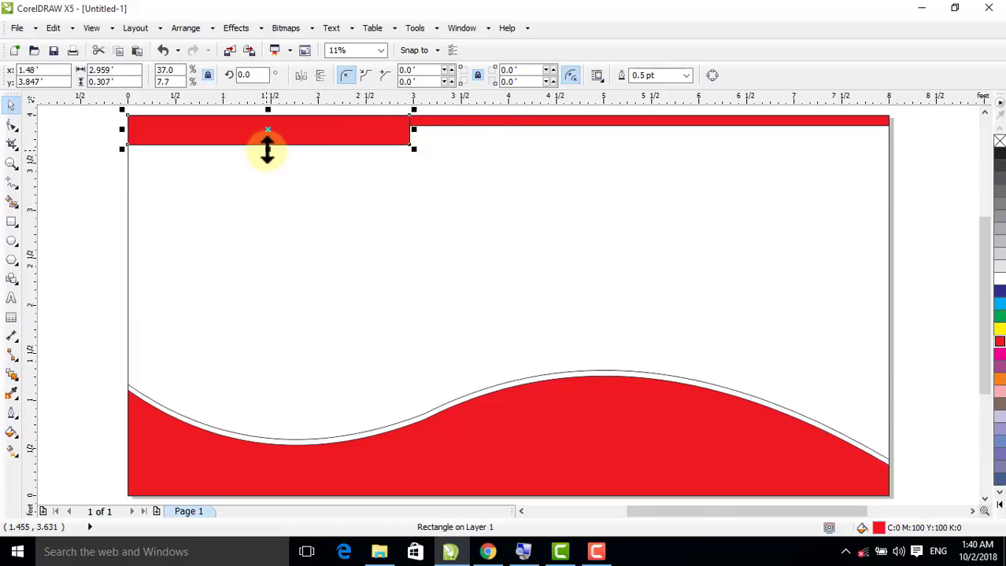
{"action": "left_click_drag", "start_coordinate": [267, 152], "coordinate": [267, 155]}
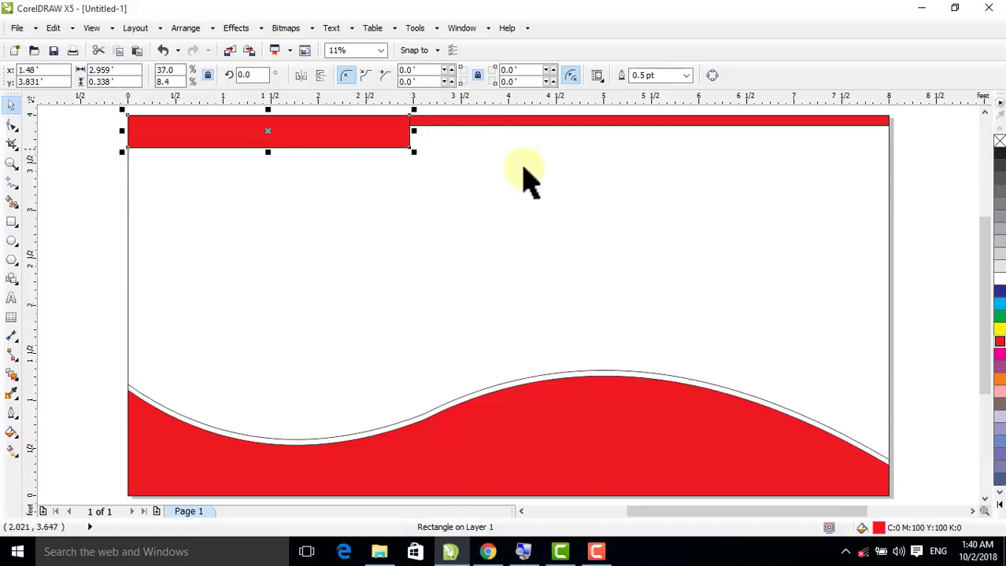
- Round only the lower-right corner of the short red bar to a radius of about 0.17 ft
{"action": "left_click", "coordinate": [11, 126]}
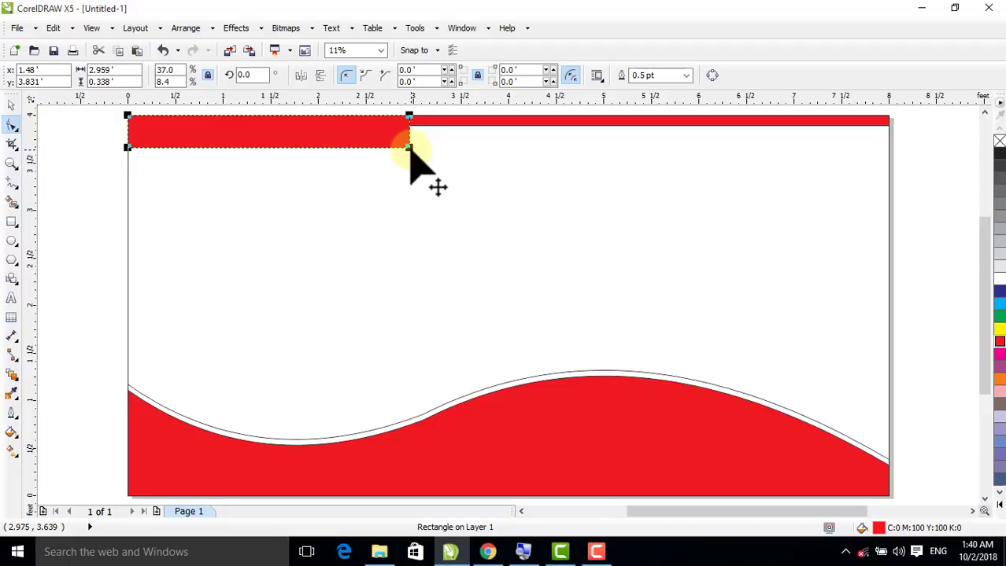
{"action": "left_click_drag", "start_coordinate": [409, 148], "coordinate": [321, 143]}
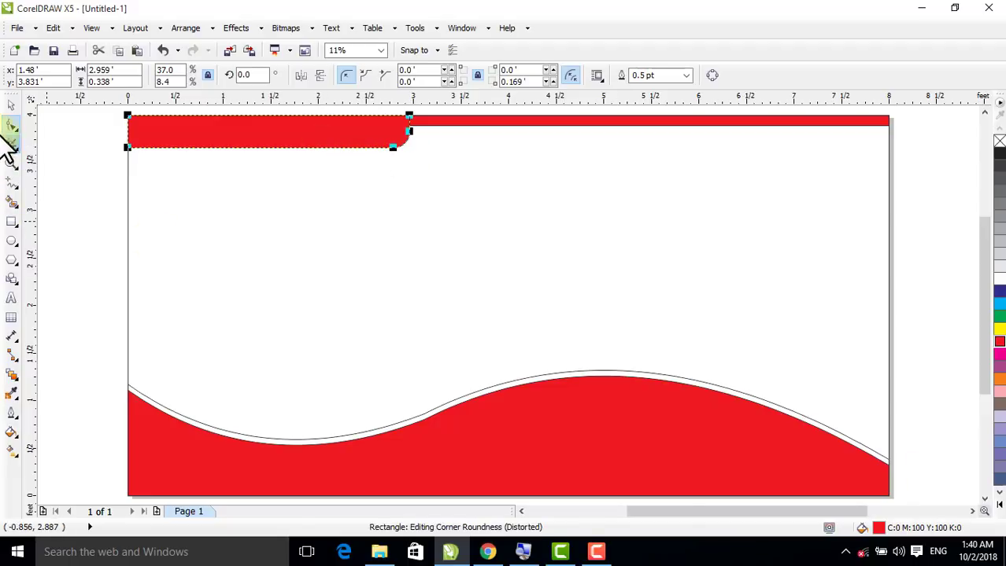
{"action": "left_click", "coordinate": [11, 105]}
{"action": "left_click", "coordinate": [89, 172]}
- Remove the outlines from both red bars along the page's upper edge
{"action": "left_click", "coordinate": [350, 142]}
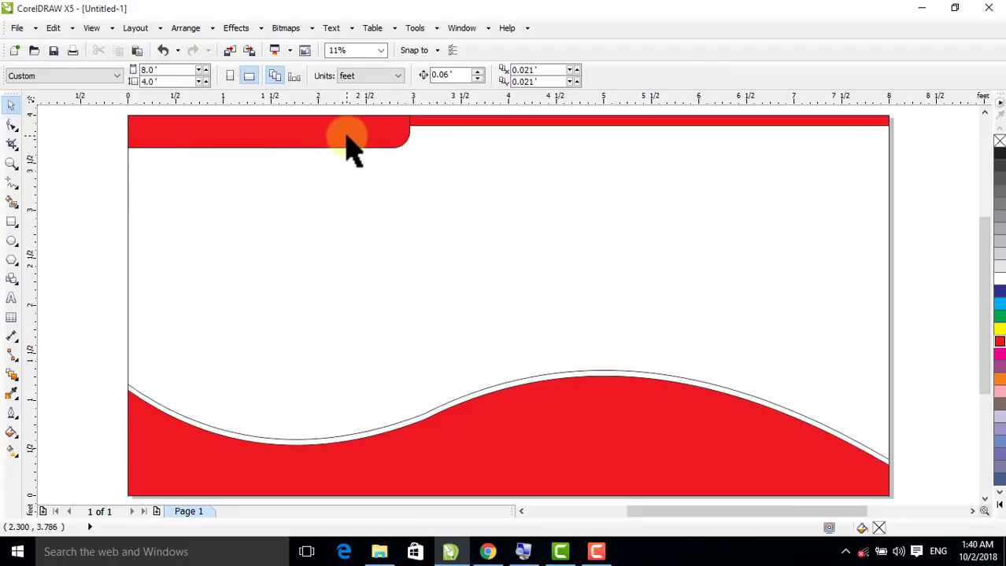
{"action": "left_click", "coordinate": [451, 121], "text": "shift"}
{"action": "right_click", "coordinate": [999, 142]}
{"action": "left_click", "coordinate": [704, 229]}
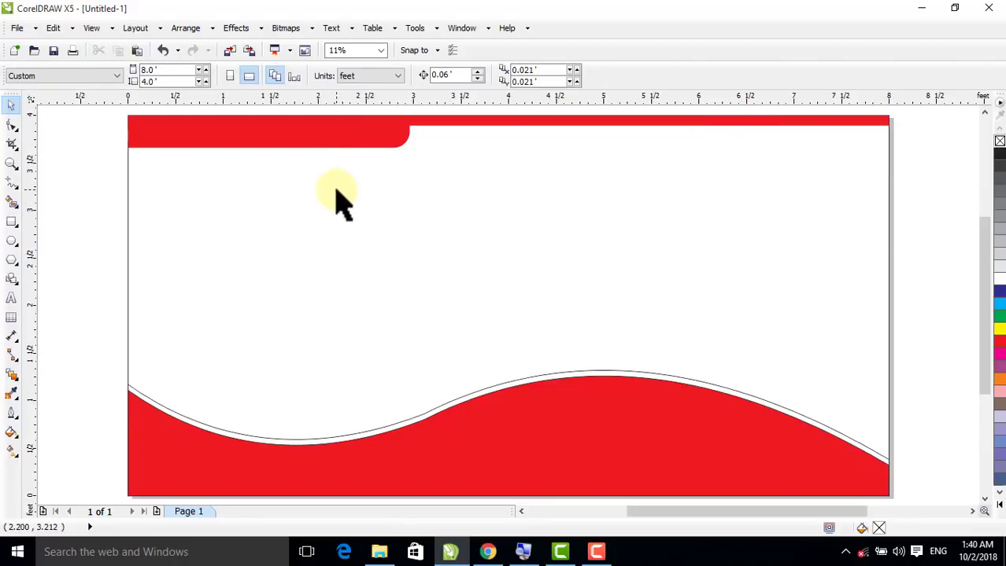
- Extend the rounded red bar downward to a height of about 0.37 ft
{"action": "left_click", "coordinate": [349, 138]}
{"action": "left_click_drag", "start_coordinate": [268, 153], "coordinate": [268, 157]}
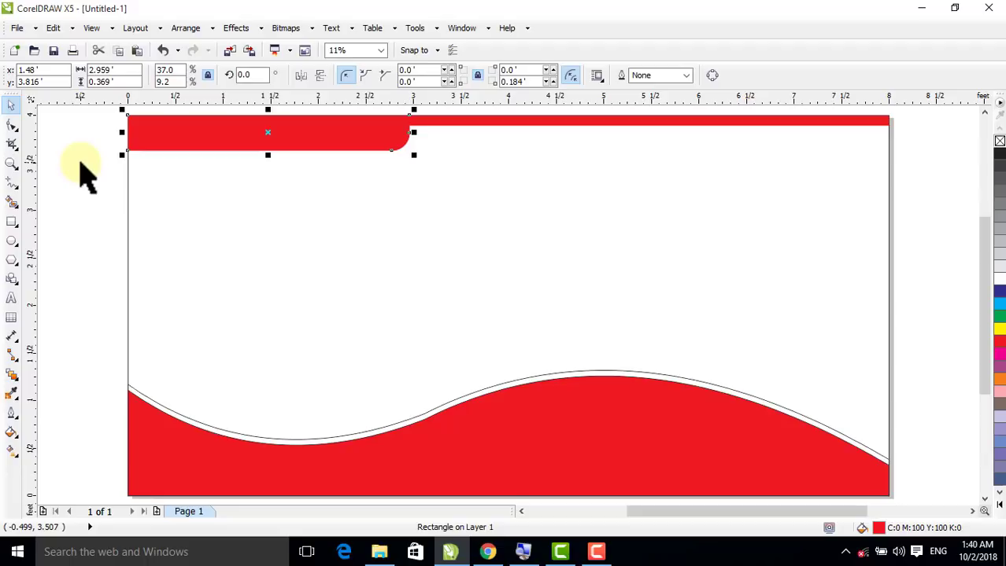
{"action": "left_click", "coordinate": [91, 177]}
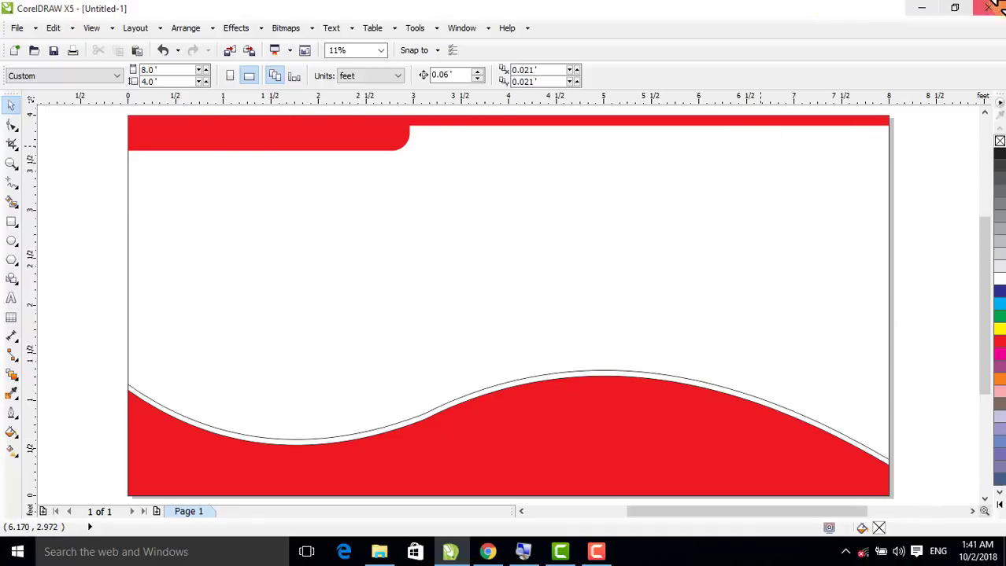
- Import the prepared text file 12.cmx from New folder on the desktop into the CorelDRAW banner document
{"action": "left_click", "coordinate": [918, 9]}
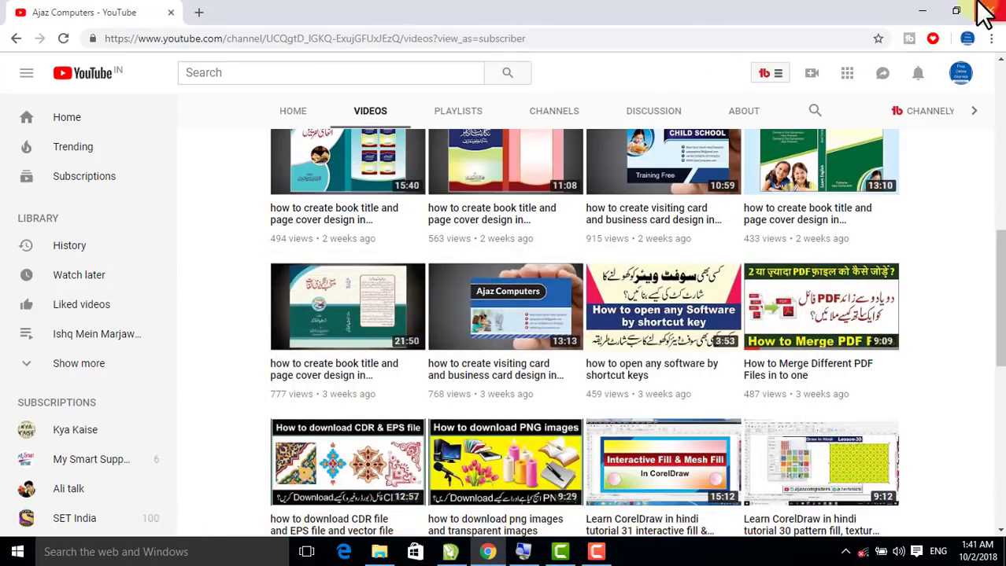
{"action": "left_click", "coordinate": [921, 11]}
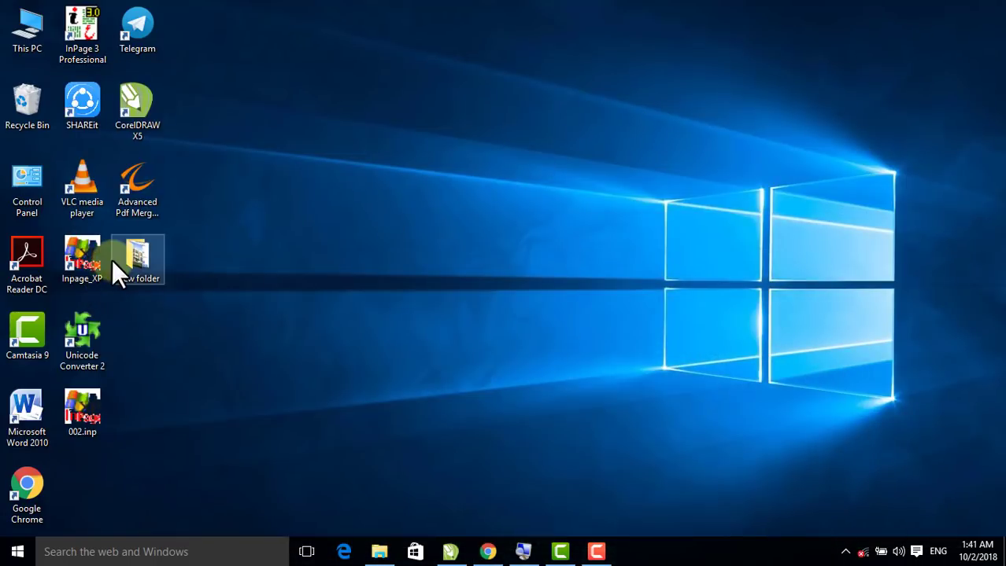
{"action": "double_click", "coordinate": [111, 259]}
{"action": "left_click", "coordinate": [219, 139]}
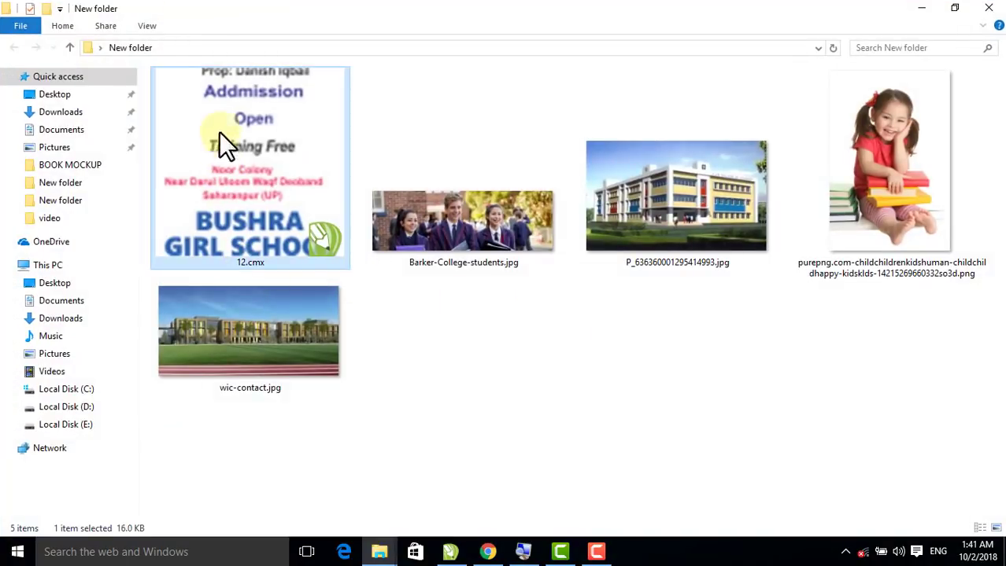
{"action": "left_click_drag", "start_coordinate": [222, 115], "coordinate": [394, 275]}
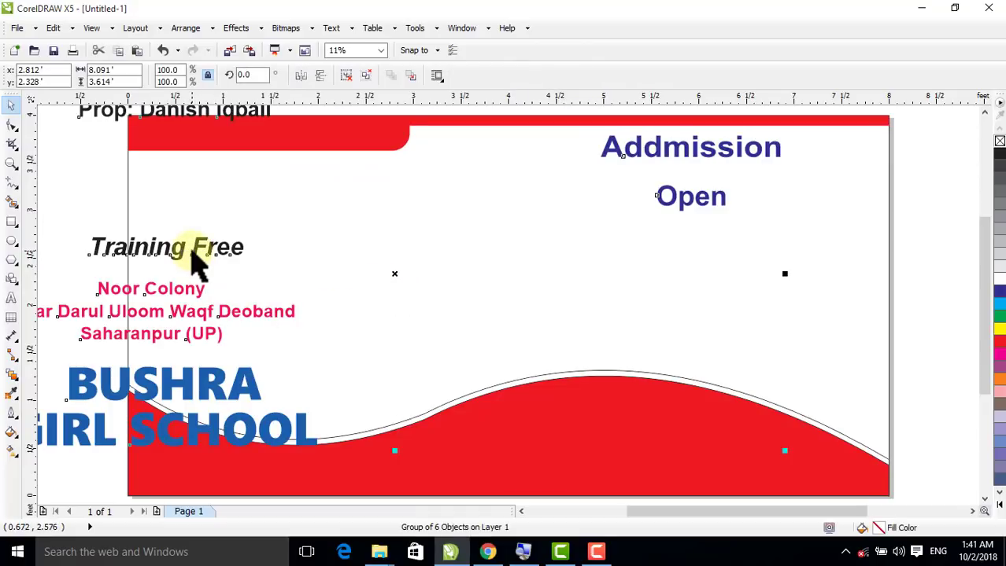
- Move the imported text group off the page, beyond its right edge, and ungroup it into separate text objects
{"action": "left_click_drag", "start_coordinate": [225, 263], "coordinate": [703, 328]}
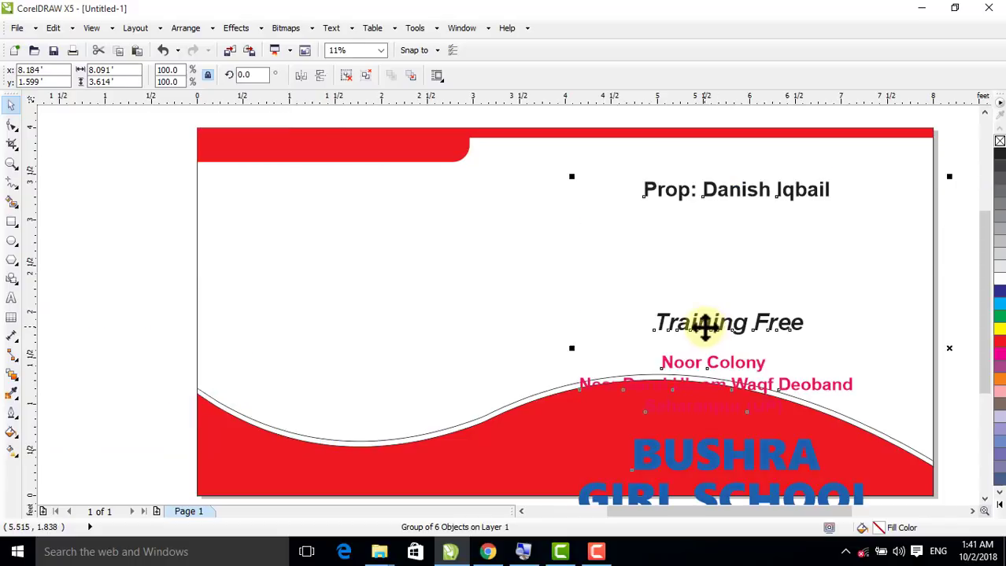
{"action": "scroll", "coordinate": [669, 338], "scroll_direction": "down", "scroll_amount": 1}
{"action": "left_click_drag", "start_coordinate": [482, 337], "coordinate": [793, 321]}
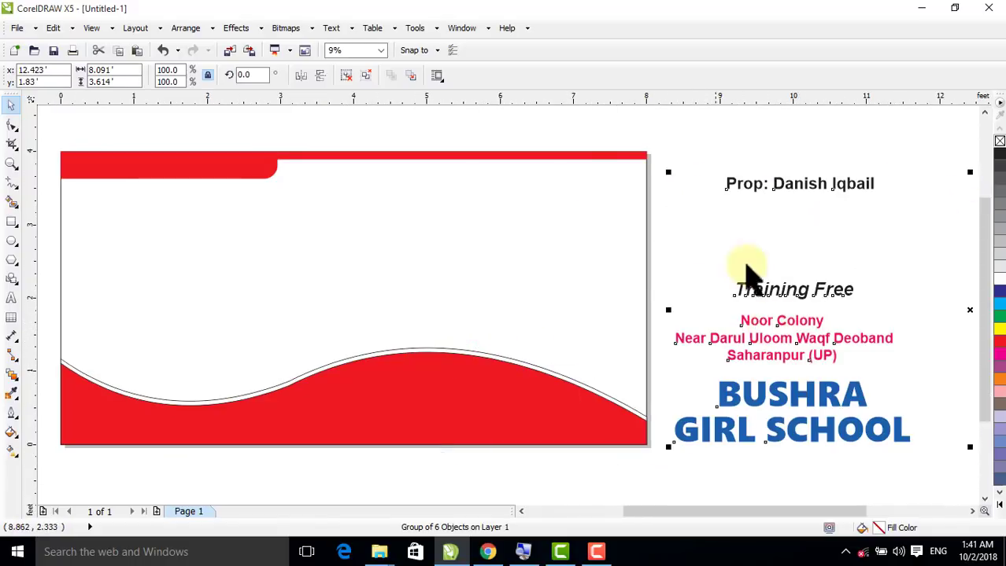
{"action": "left_click", "coordinate": [346, 75]}
- Place the proprietor's name line on the short rounded red bar and fill the text with white
{"action": "left_click", "coordinate": [751, 188]}
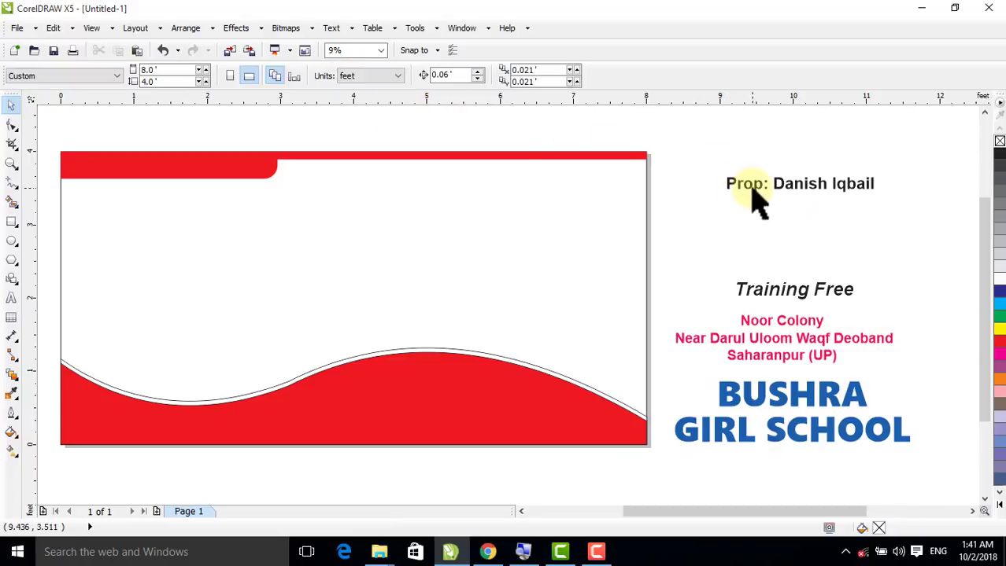
{"action": "left_click_drag", "start_coordinate": [767, 187], "coordinate": [155, 174]}
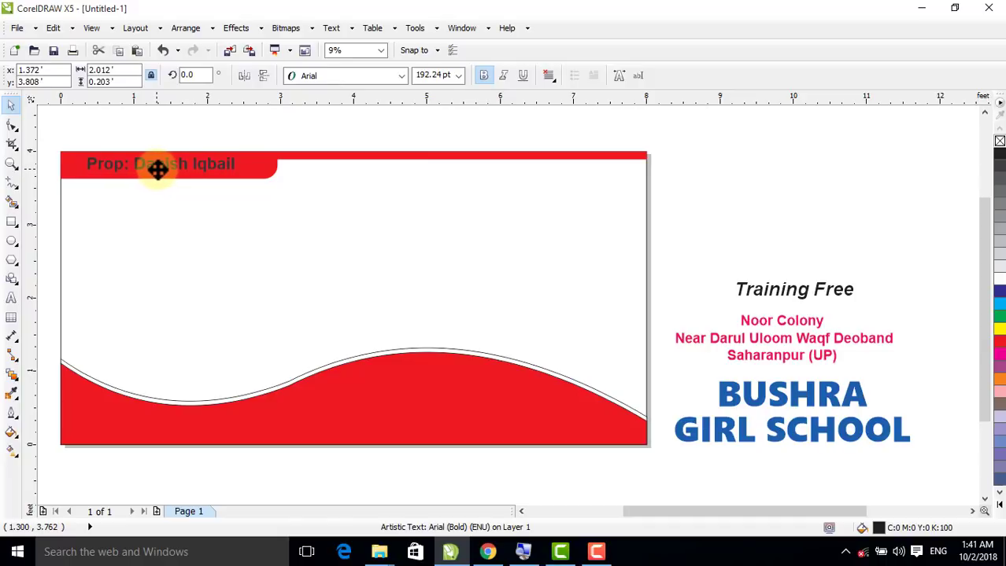
{"action": "left_click_drag", "start_coordinate": [157, 170], "coordinate": [157, 170]}
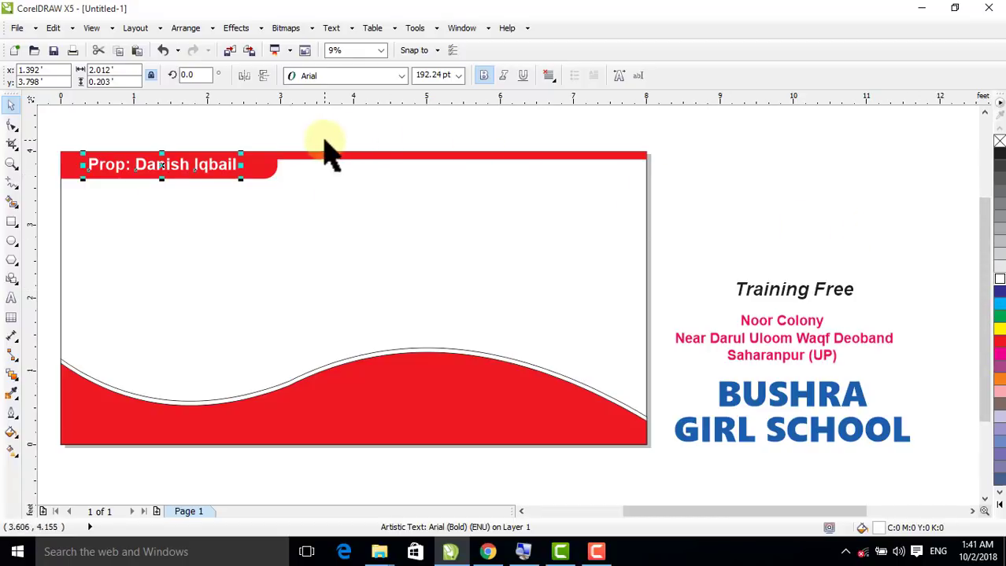
{"action": "left_click", "coordinate": [267, 125]}
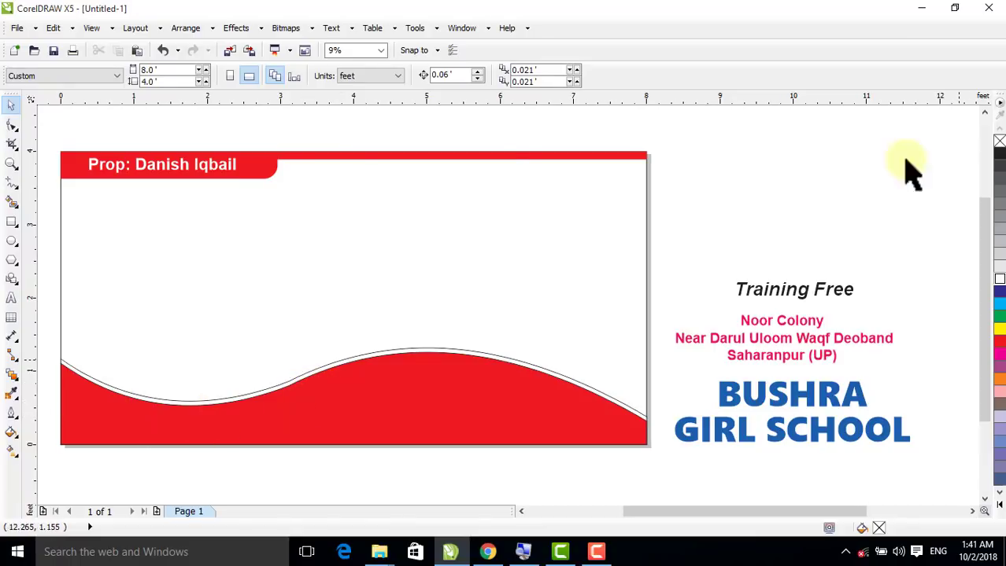
- Draw a rectangle about 2.25 by 0.34 ft low on the red wave's left end and align its left edge with the wave
{"action": "left_click", "coordinate": [11, 223]}
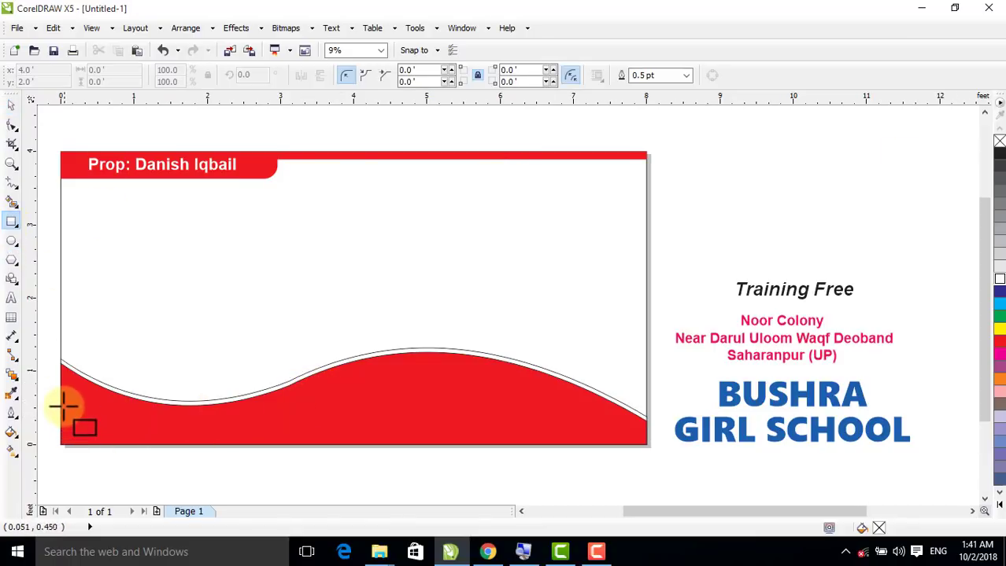
{"action": "left_click_drag", "start_coordinate": [60, 411], "coordinate": [225, 436]}
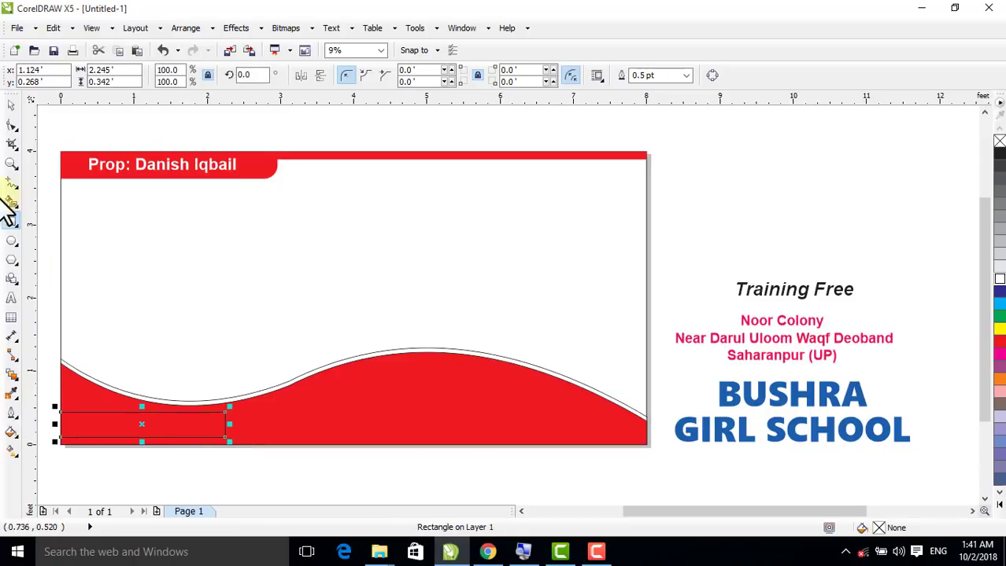
{"action": "left_click", "coordinate": [12, 104]}
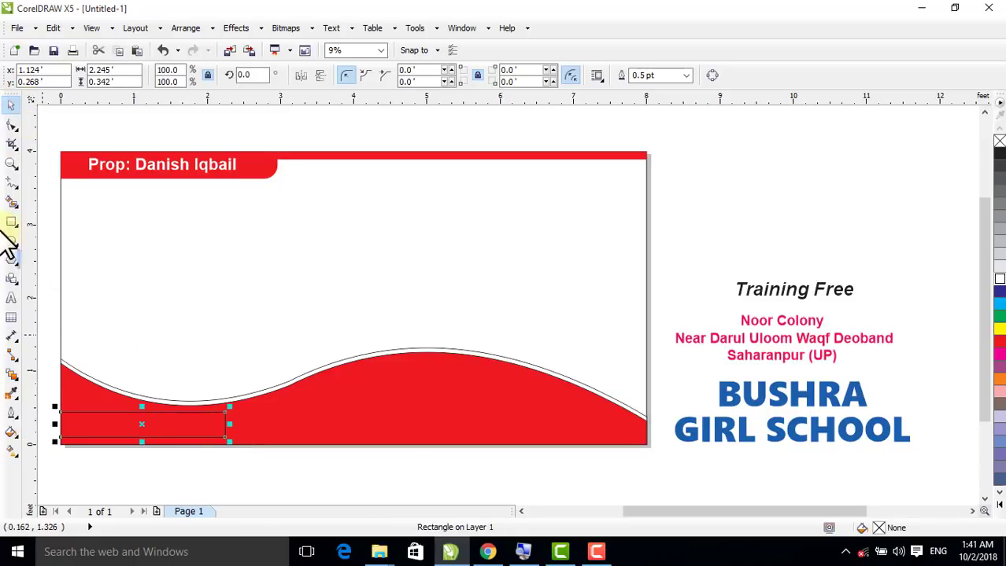
{"action": "left_click", "coordinate": [11, 163]}
{"action": "left_click_drag", "start_coordinate": [41, 374], "coordinate": [369, 469]}
{"action": "left_click", "coordinate": [11, 103]}
{"action": "left_click", "coordinate": [59, 173]}
{"action": "left_click", "coordinate": [150, 338]}
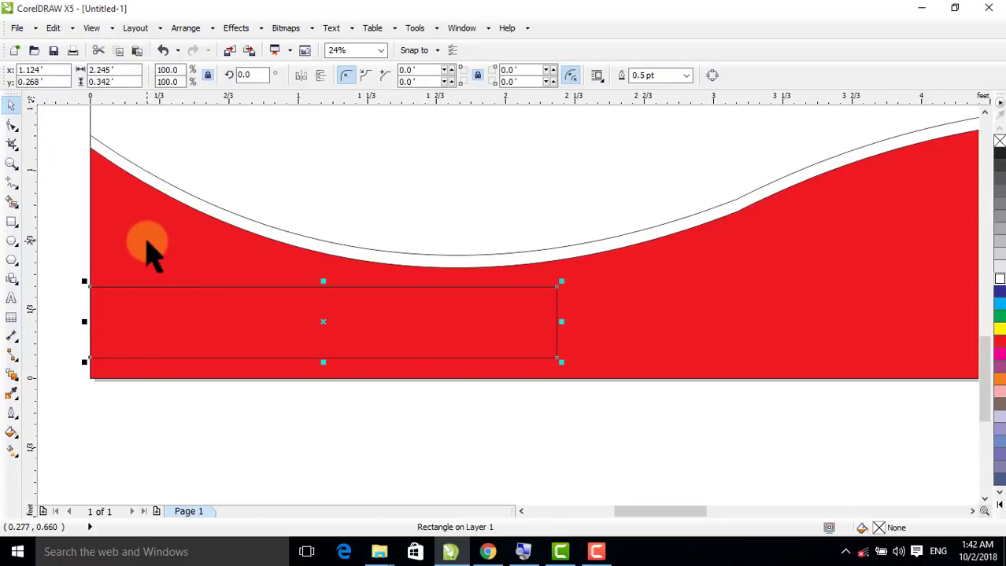
{"action": "left_click", "coordinate": [144, 253], "text": "shift"}
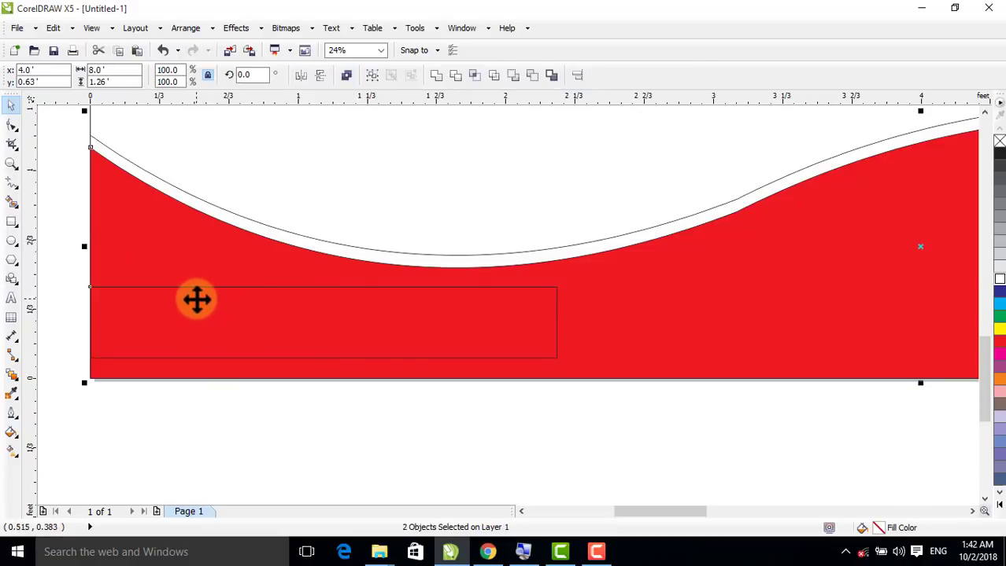
{"action": "left_click", "coordinate": [205, 405]}
- Reduce the rectangle's height to about 0.26 ft about its centre, fill it white and remove its outline
{"action": "left_click", "coordinate": [323, 309]}
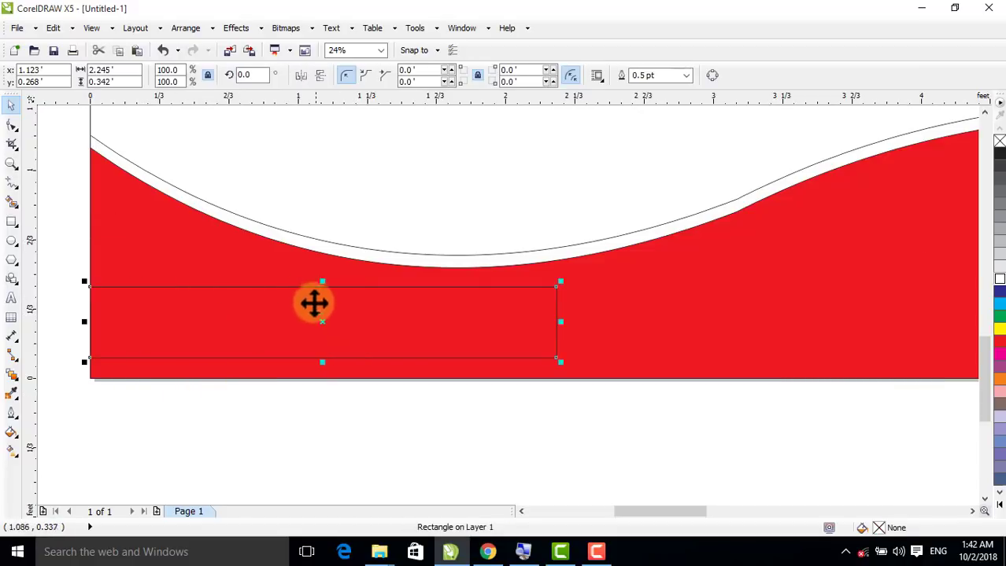
{"action": "left_click_drag", "start_coordinate": [324, 283], "coordinate": [322, 293]}
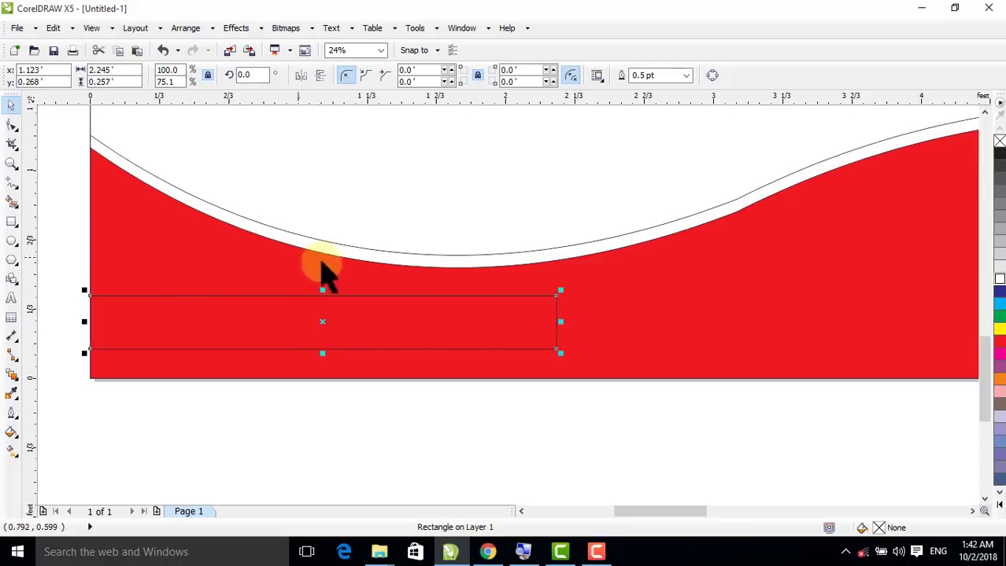
{"action": "left_click", "coordinate": [998, 280]}
{"action": "right_click", "coordinate": [997, 142]}
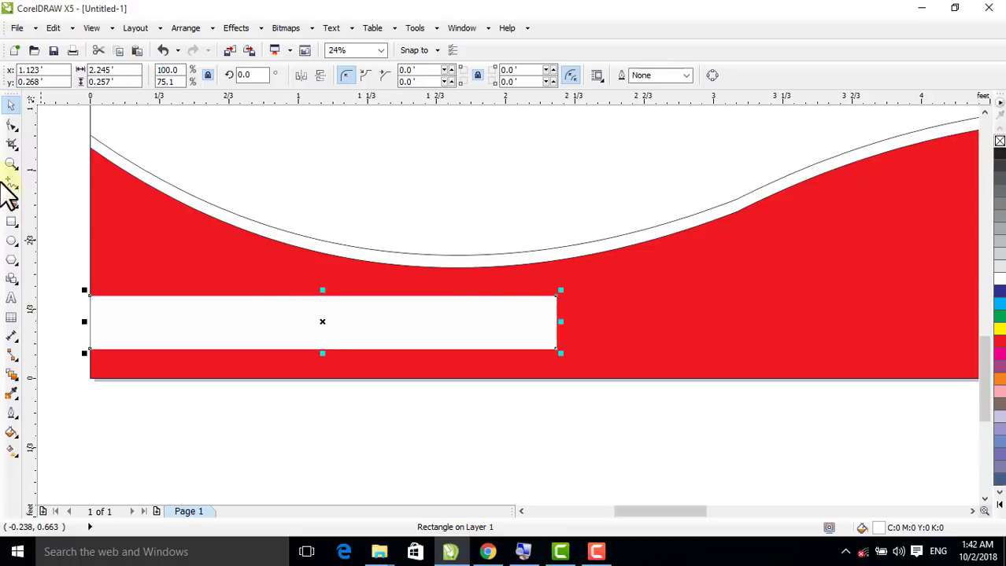
- Round only the two right-hand corners of the white rectangle to a radius of about 0.13 ft
{"action": "left_click", "coordinate": [12, 126]}
{"action": "left_click_drag", "start_coordinate": [575, 311], "coordinate": [397, 334]}
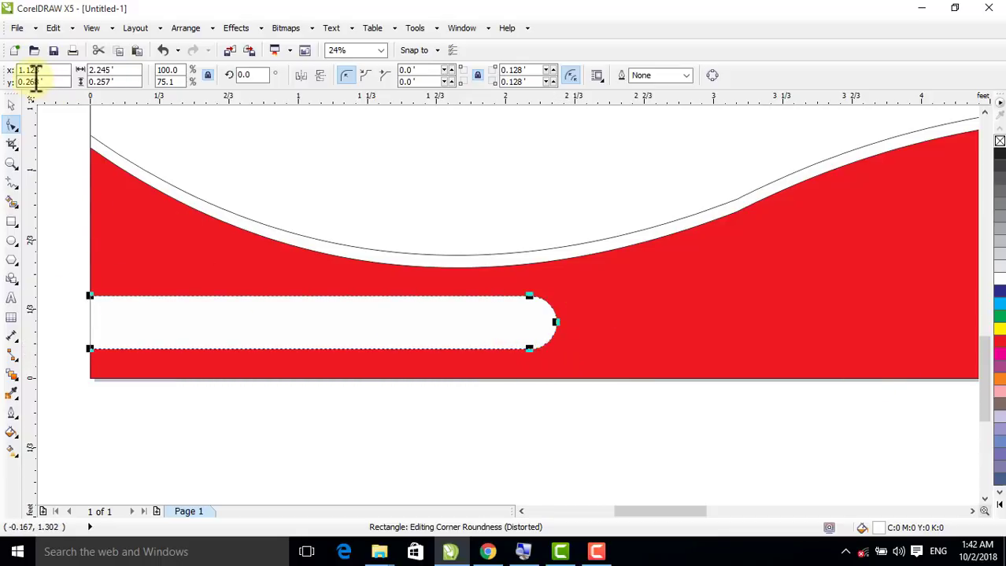
{"action": "left_click", "coordinate": [11, 104]}
{"action": "left_click", "coordinate": [75, 170]}
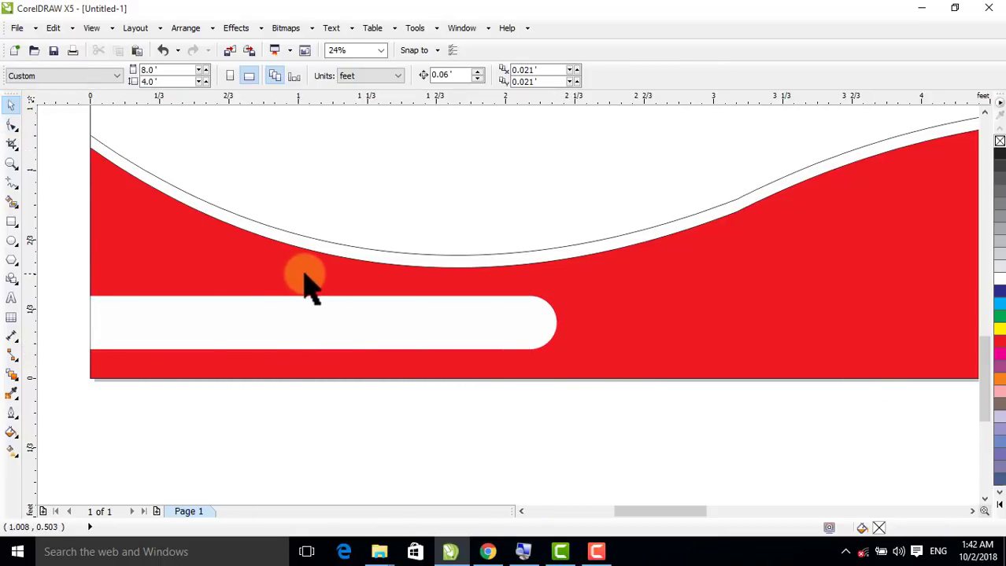
- Move the "Training Free" text onto the white rounded bar and scale it down slightly to fit inside
{"action": "key", "text": "F4"}
{"action": "left_click_drag", "start_coordinate": [598, 307], "coordinate": [115, 399]}
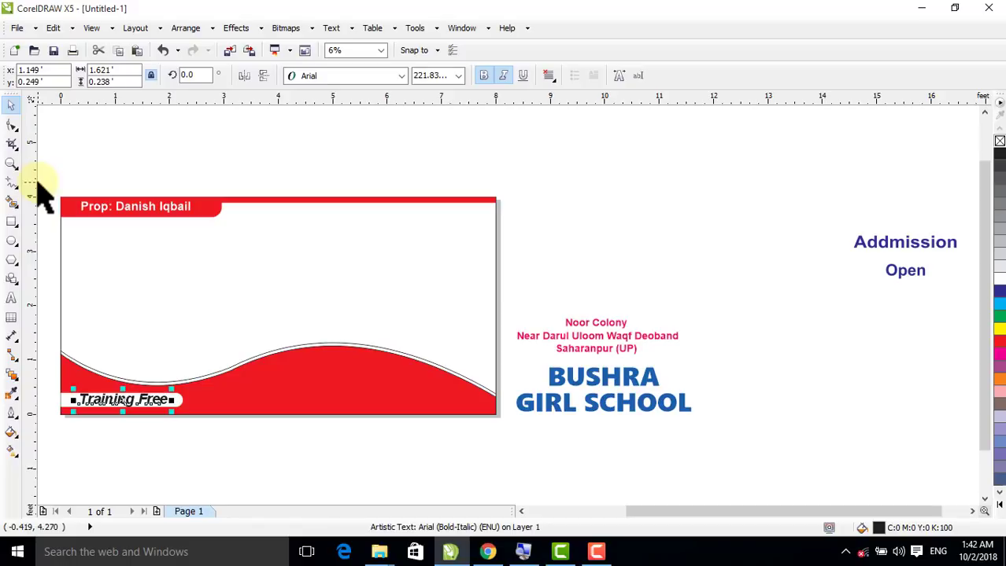
{"action": "left_click", "coordinate": [10, 165]}
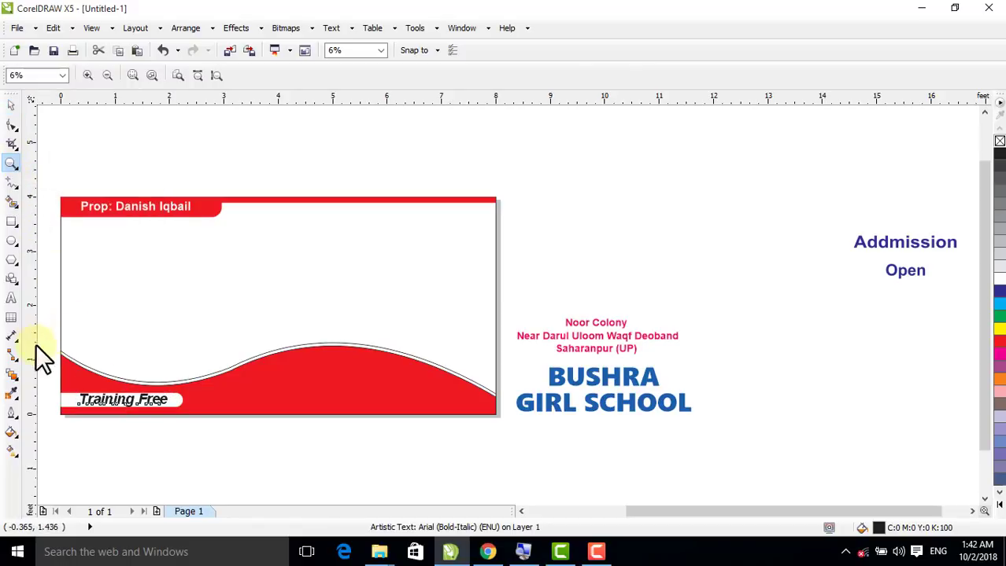
{"action": "left_click_drag", "start_coordinate": [49, 343], "coordinate": [233, 429]}
{"action": "left_click", "coordinate": [11, 105]}
{"action": "left_click", "coordinate": [403, 329]}
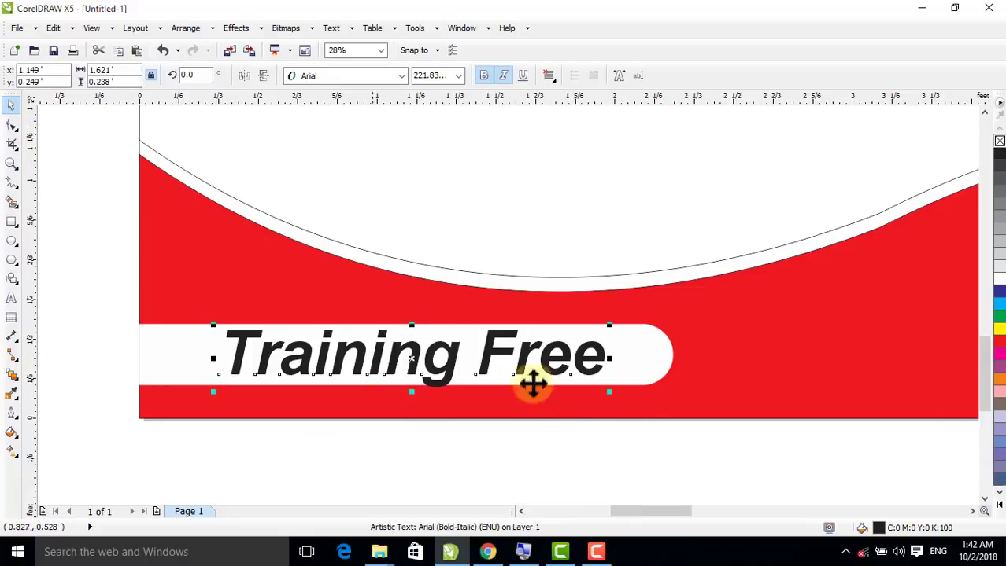
{"action": "mouse_move", "coordinate": [609, 394]}
{"action": "left_mouse_down"}
{"action": "mouse_move", "coordinate": [595, 392]}
{"action": "mouse_move", "coordinate": [617, 386]}
{"action": "left_mouse_up"}
- Make the white bar behind "Training Free" slightly taller, stretching it evenly about its centre
{"action": "left_click", "coordinate": [410, 405]}
{"action": "left_click_drag", "start_coordinate": [405, 389], "coordinate": [404, 397]}
{"action": "left_click", "coordinate": [135, 341]}
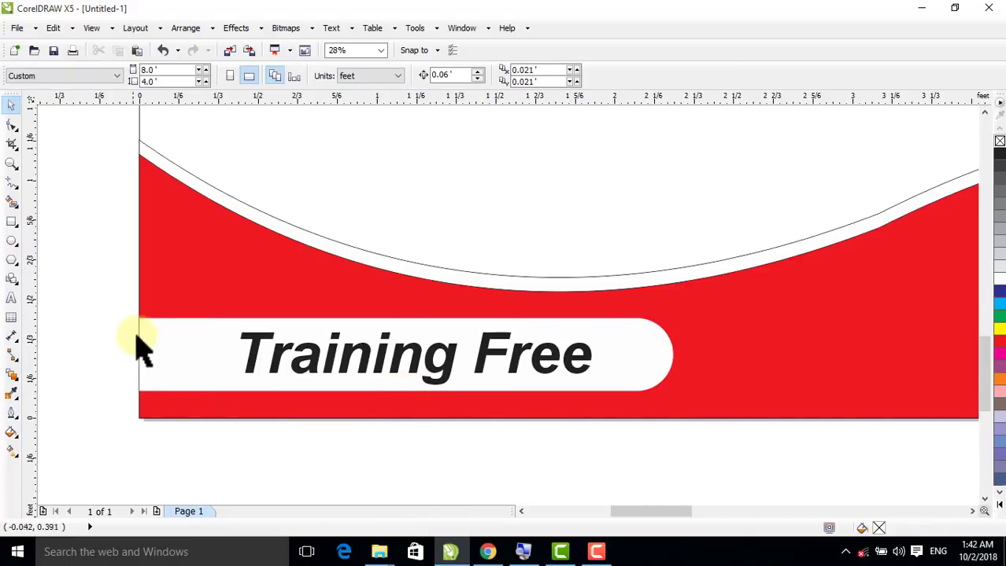
- Move the three-line school address onto the middle of the red wave and fill the text with white
{"action": "key", "text": "F4"}
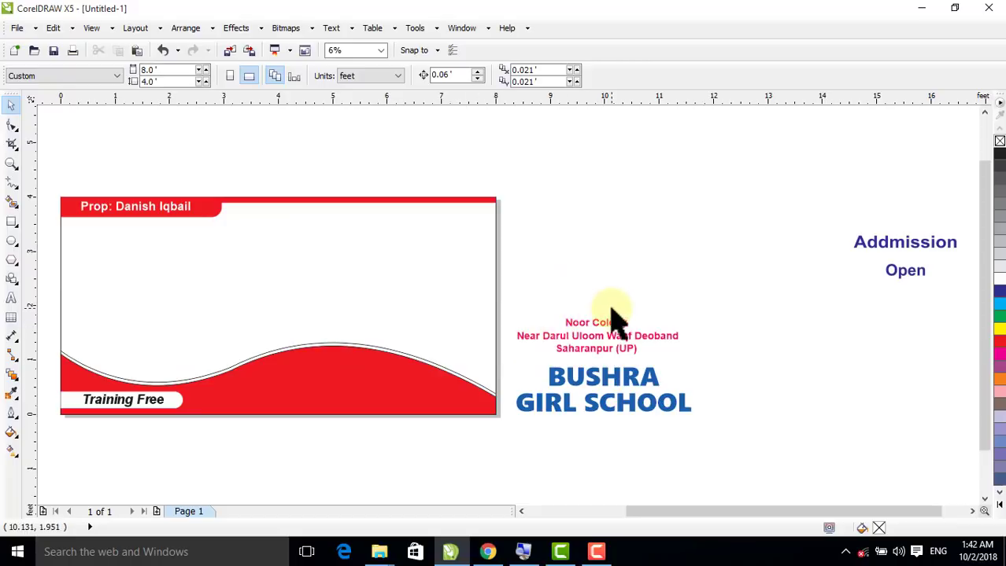
{"action": "left_click", "coordinate": [602, 338]}
{"action": "key", "text": "Escape"}
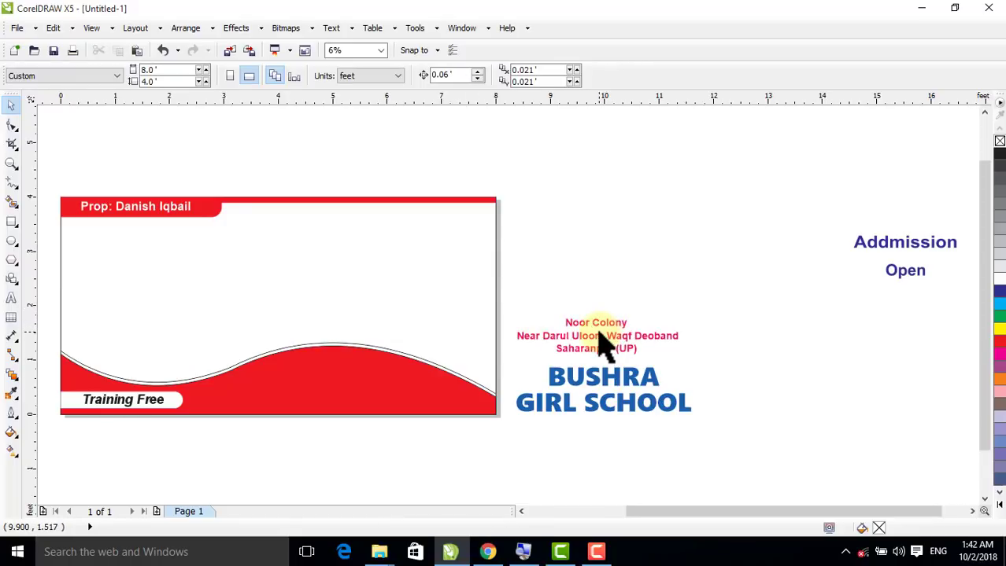
{"action": "left_click", "coordinate": [602, 340]}
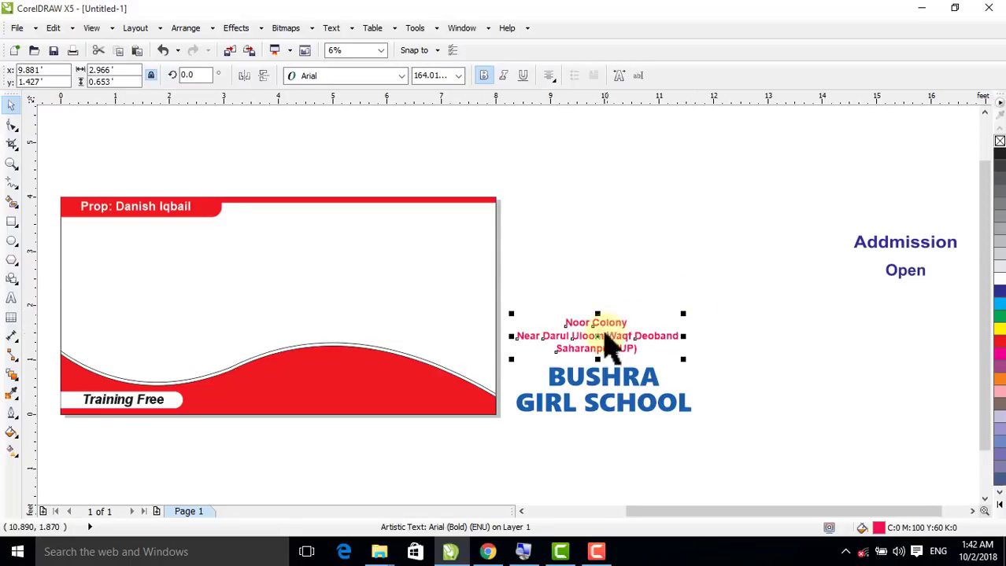
{"action": "left_click_drag", "start_coordinate": [599, 334], "coordinate": [328, 385]}
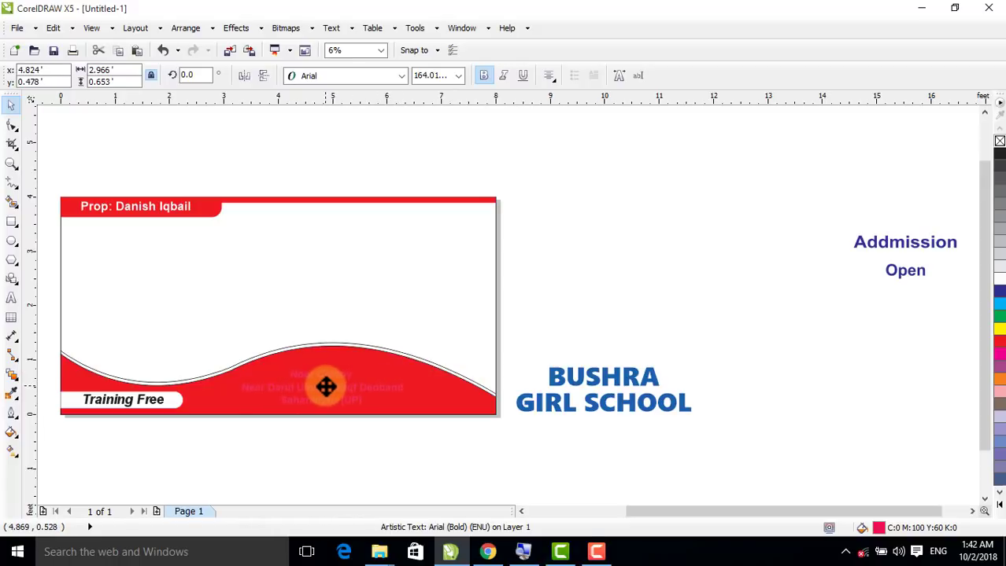
{"action": "left_click_drag", "start_coordinate": [325, 386], "coordinate": [322, 388]}
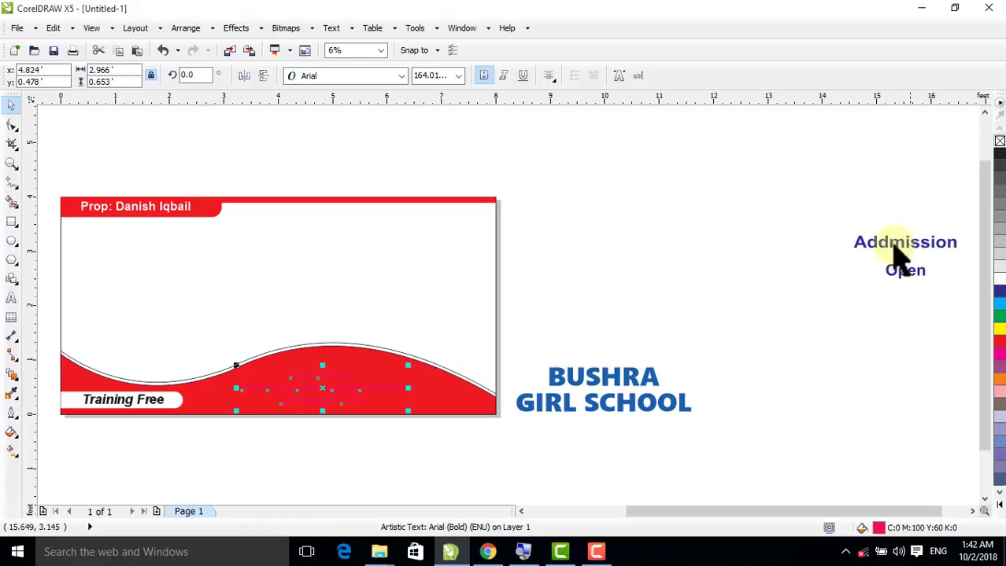
{"action": "left_click", "coordinate": [999, 281]}
{"action": "left_click", "coordinate": [622, 285]}
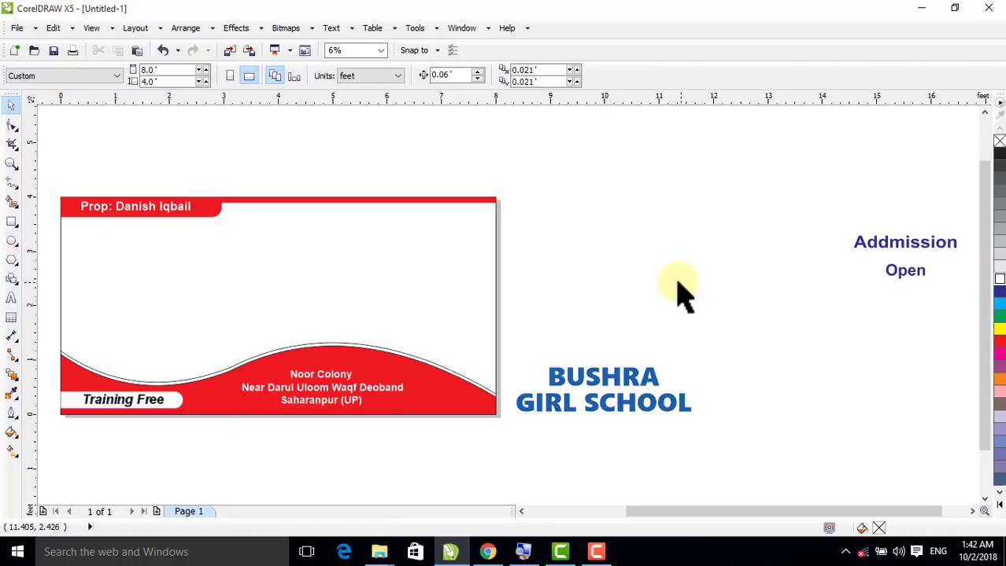
- Move the "BUSHRA GIRL SCHOOL" title to the upper middle of the page, just below the red bars
{"action": "left_click", "coordinate": [572, 381]}
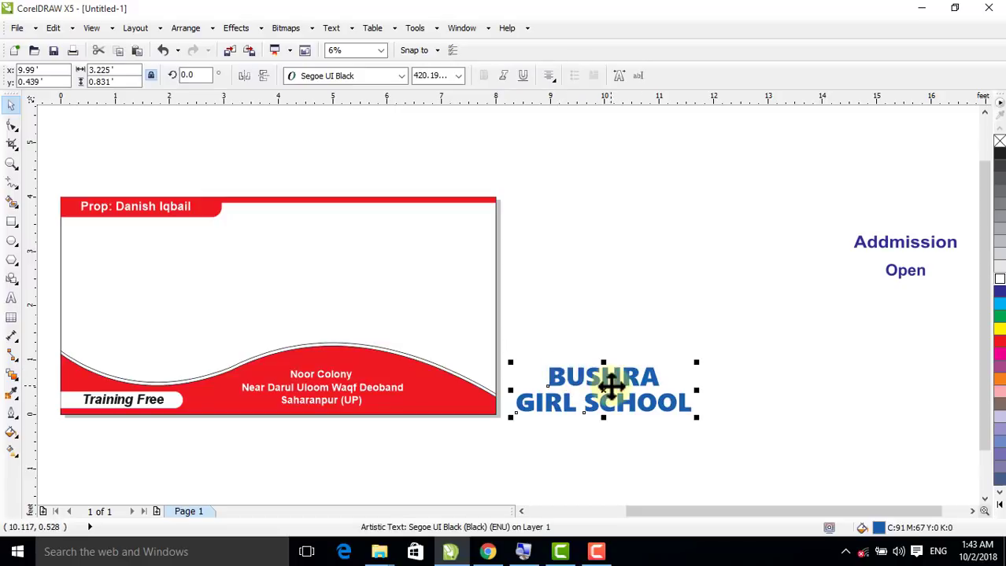
{"action": "left_click_drag", "start_coordinate": [602, 386], "coordinate": [270, 248]}
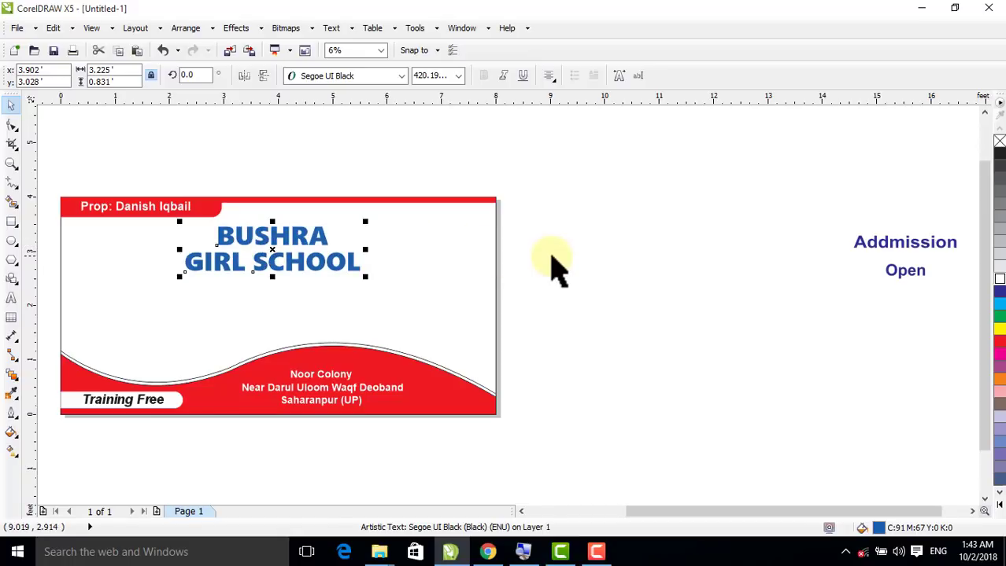
{"action": "left_click", "coordinate": [557, 255]}
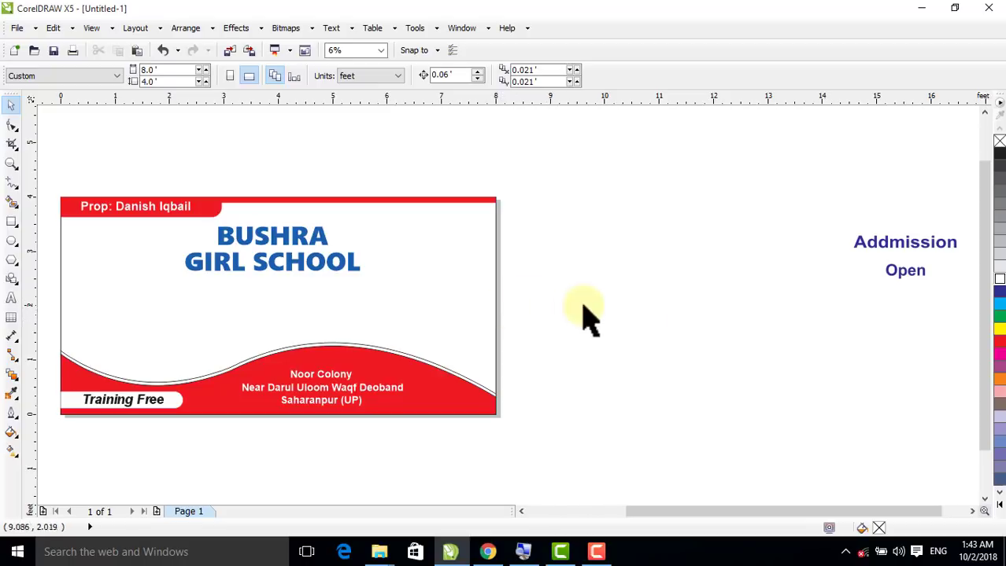
- Draw a circle about 0.96 ft in diameter over the edge of the red wave, near the page's lower right
{"action": "left_click", "coordinate": [11, 241]}
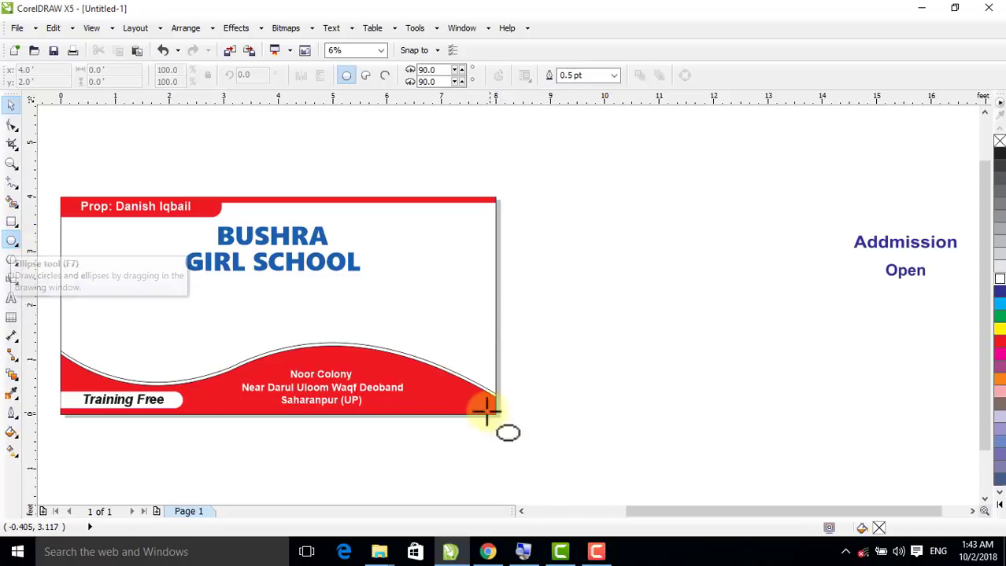
{"action": "left_click_drag", "start_coordinate": [394, 332], "coordinate": [471, 392]}
{"action": "left_click", "coordinate": [11, 106]}
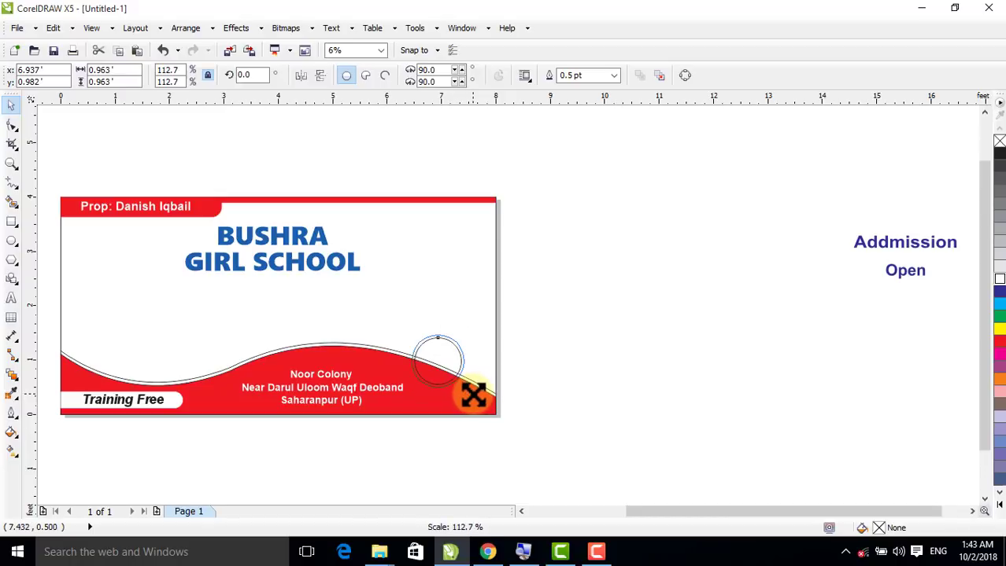
{"action": "left_click", "coordinate": [554, 392]}
- Fill the new circle on the wave with white
{"action": "left_click", "coordinate": [11, 163]}
{"action": "left_click_drag", "start_coordinate": [301, 288], "coordinate": [568, 427]}
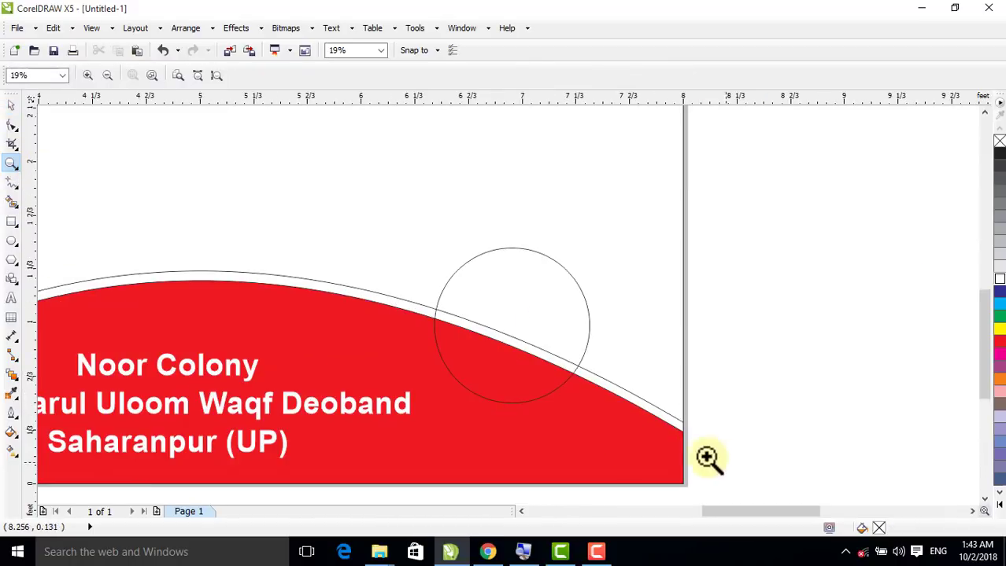
{"action": "left_click", "coordinate": [12, 106]}
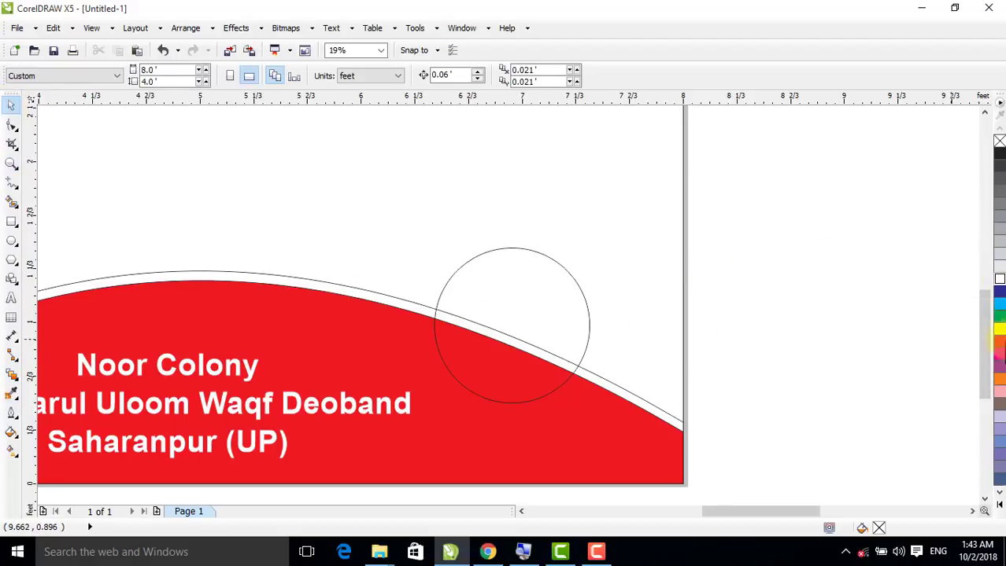
{"action": "left_click", "coordinate": [1000, 289]}
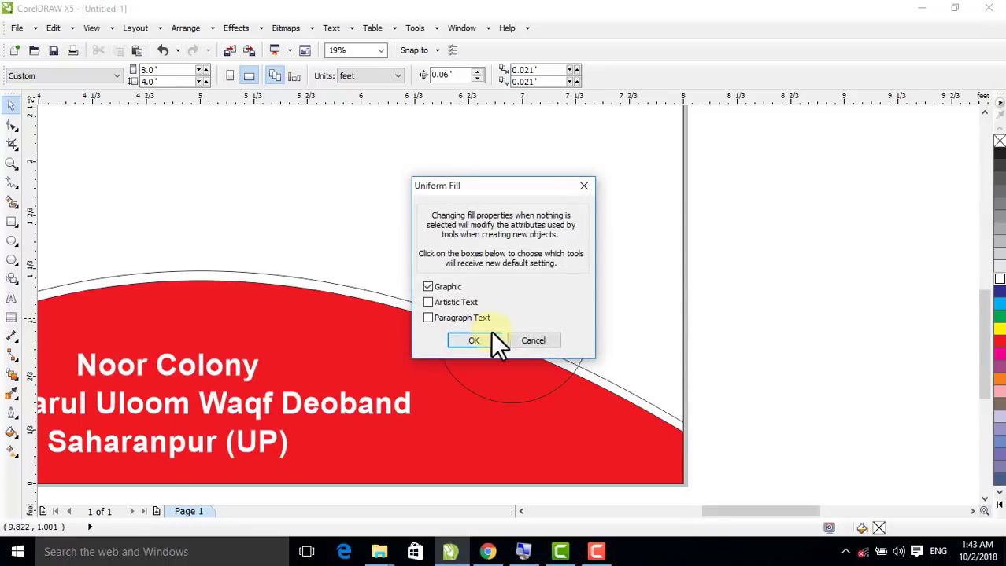
{"action": "left_click", "coordinate": [527, 346]}
{"action": "left_click", "coordinate": [542, 376]}
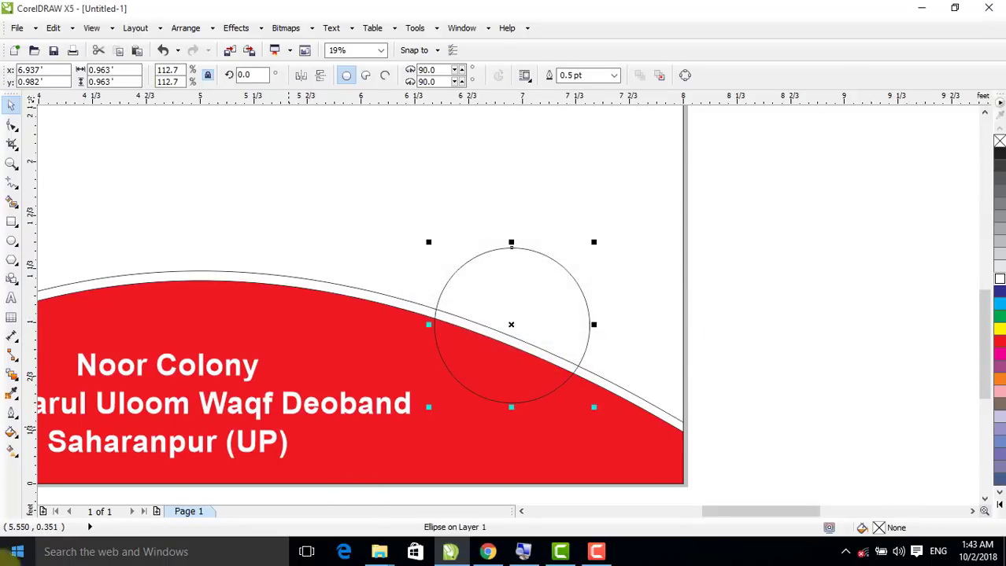
{"action": "left_click", "coordinate": [999, 277]}
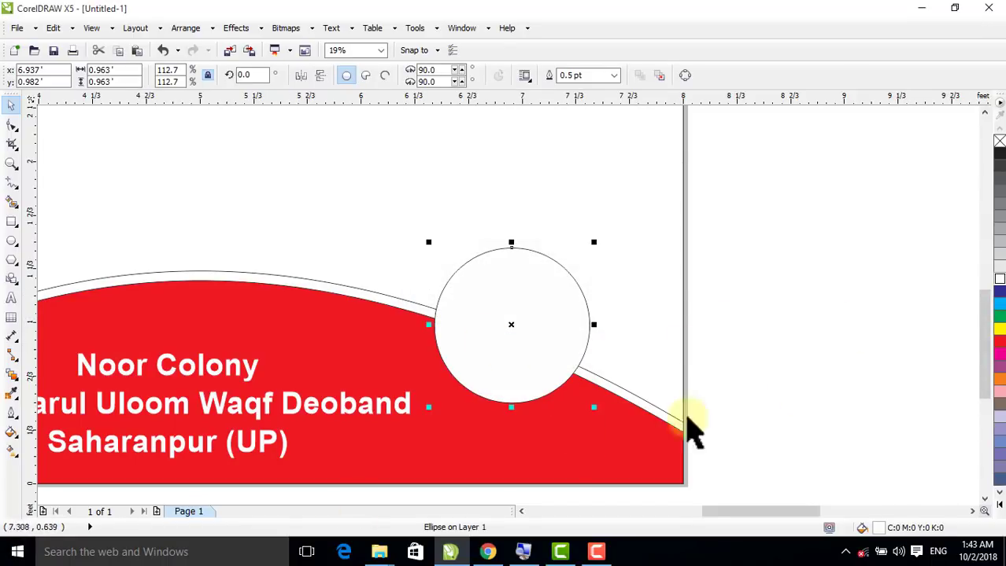
- Create a smaller concentric copy of the white circle, about 0.84 ft in diameter, and fill it with red
{"action": "left_click_drag", "start_coordinate": [596, 410], "coordinate": [587, 413]}
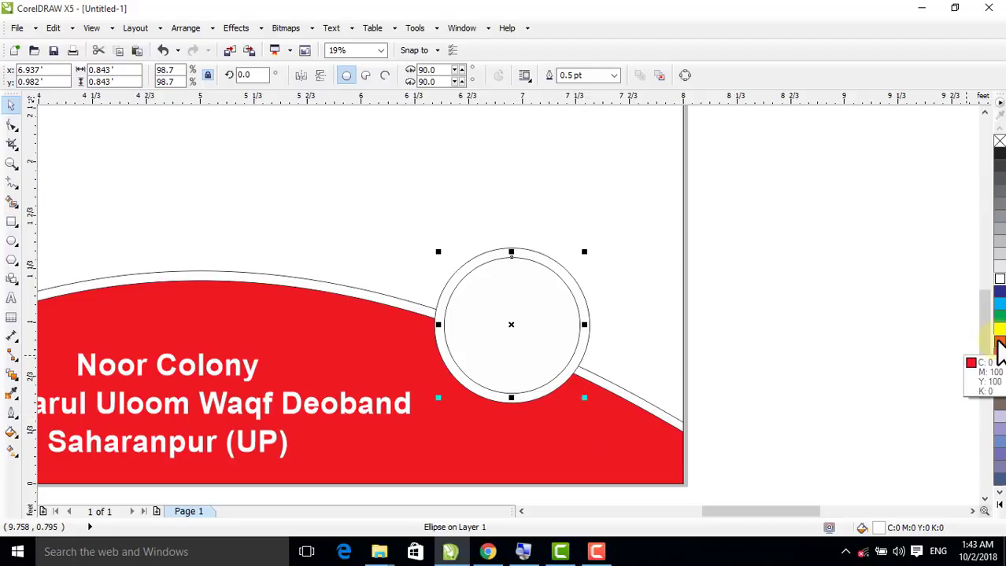
{"action": "left_click", "coordinate": [999, 343]}
{"action": "left_click", "coordinate": [853, 348]}
{"action": "left_click", "coordinate": [515, 346]}
{"action": "left_click", "coordinate": [822, 329]}
- Apply a linear interactive fill running from top to bottom of the inner circle, using red for both end colours
{"action": "left_click", "coordinate": [489, 343]}
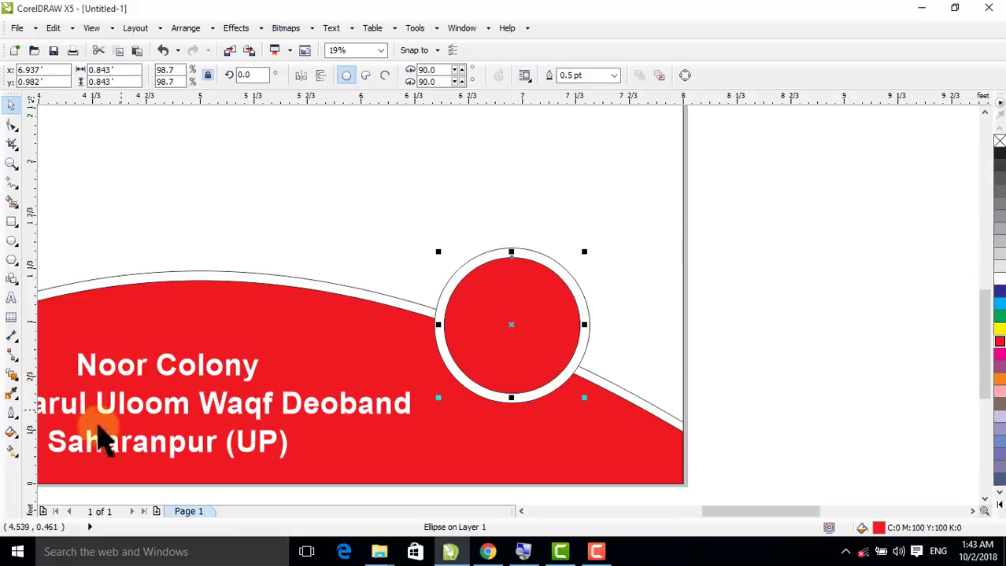
{"action": "left_click", "coordinate": [11, 460]}
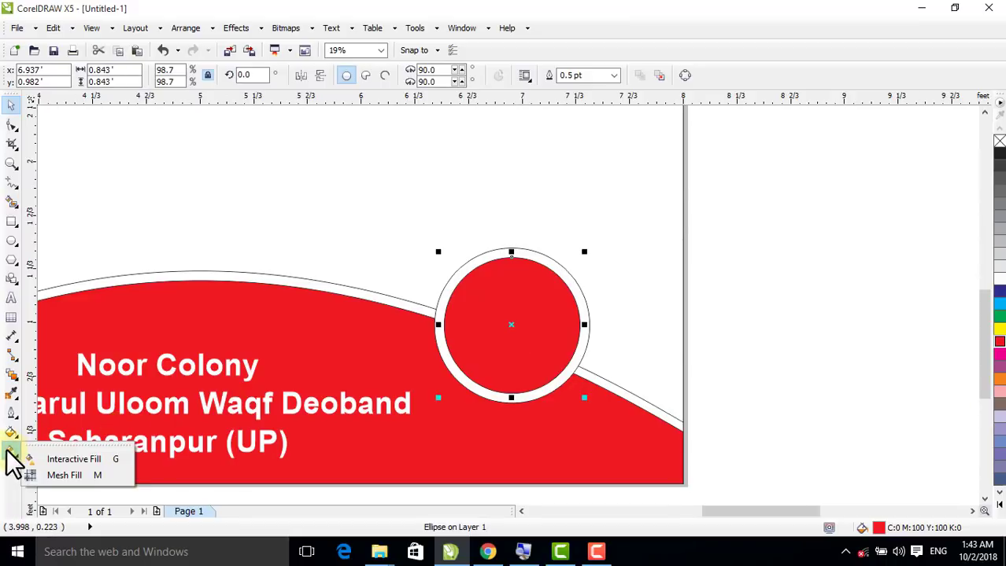
{"action": "left_click", "coordinate": [96, 459]}
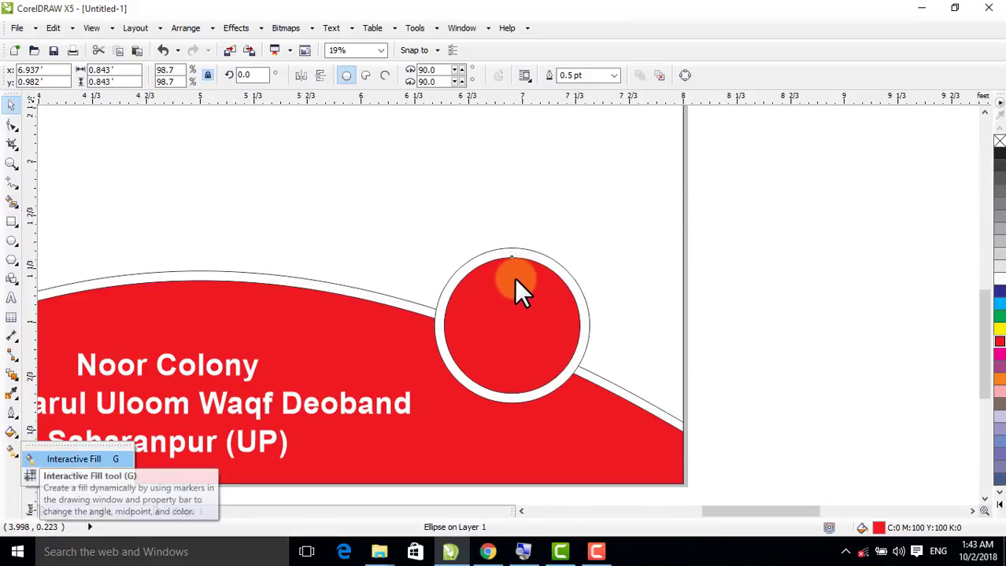
{"action": "left_click_drag", "start_coordinate": [513, 269], "coordinate": [513, 380]}
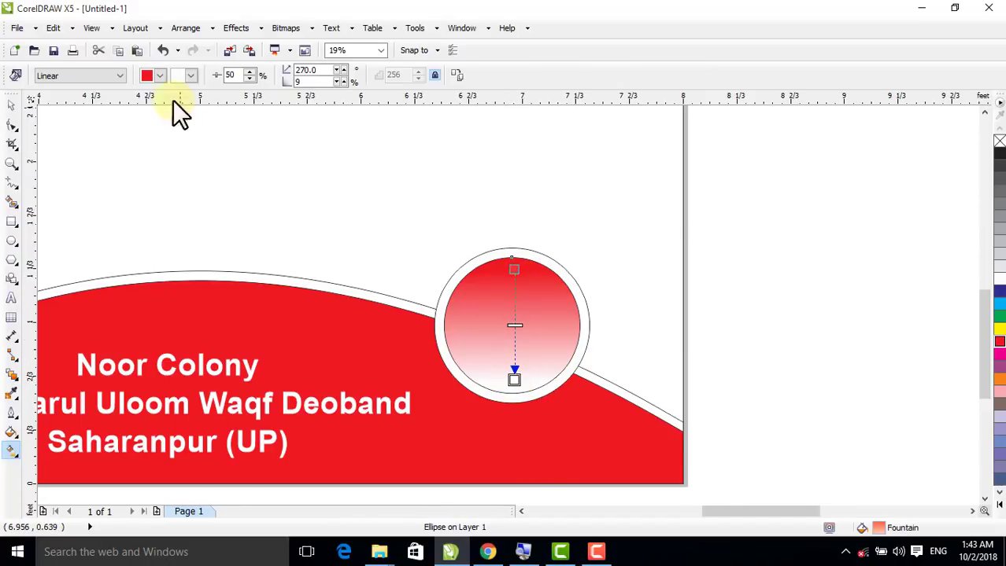
{"action": "left_click", "coordinate": [158, 75]}
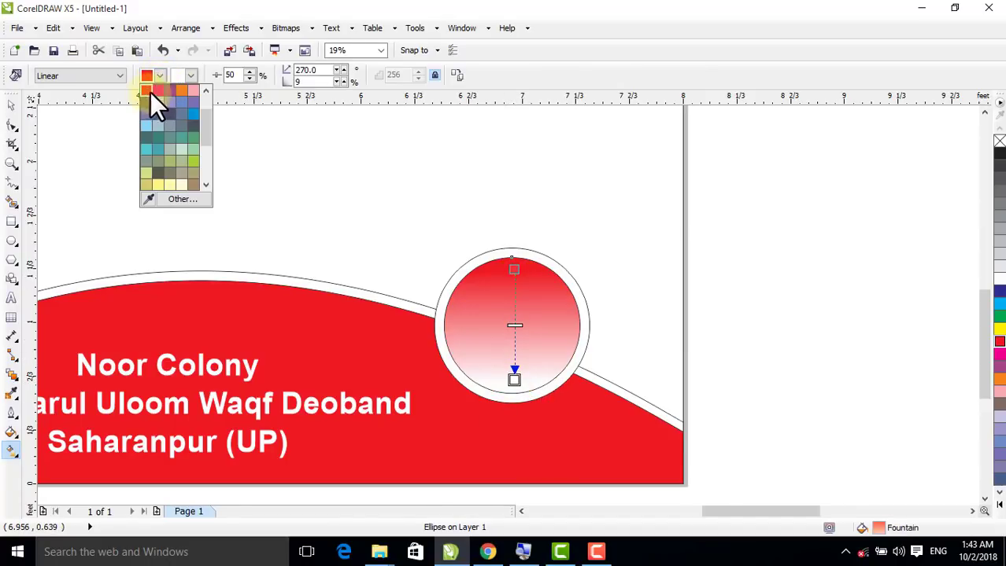
{"action": "left_click", "coordinate": [194, 76]}
{"action": "left_click", "coordinate": [194, 76]}
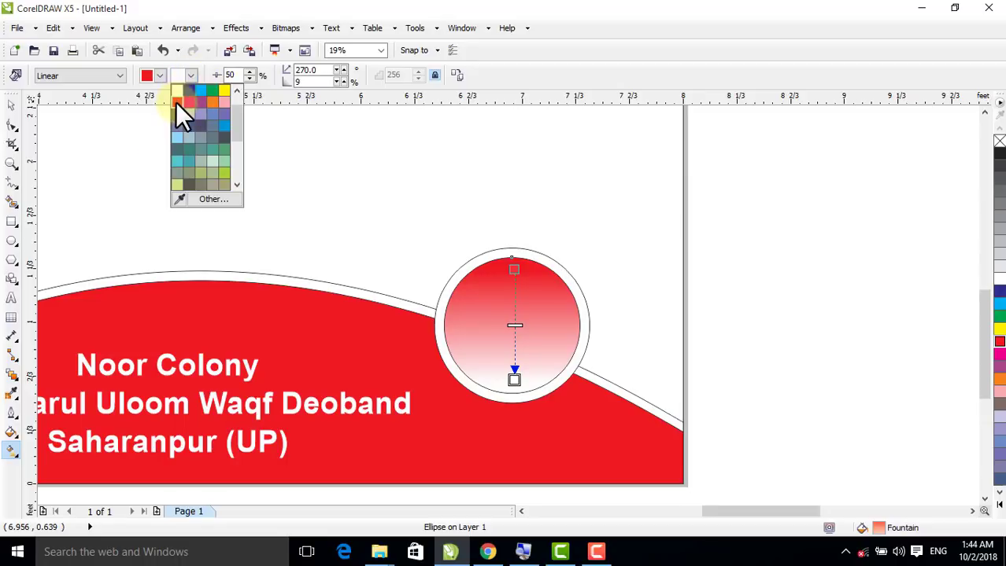
{"action": "left_click", "coordinate": [176, 100]}
- Darken the inner circle's lower gradient colour by setting its black component to 50 in the CMYK model
{"action": "left_click", "coordinate": [190, 77]}
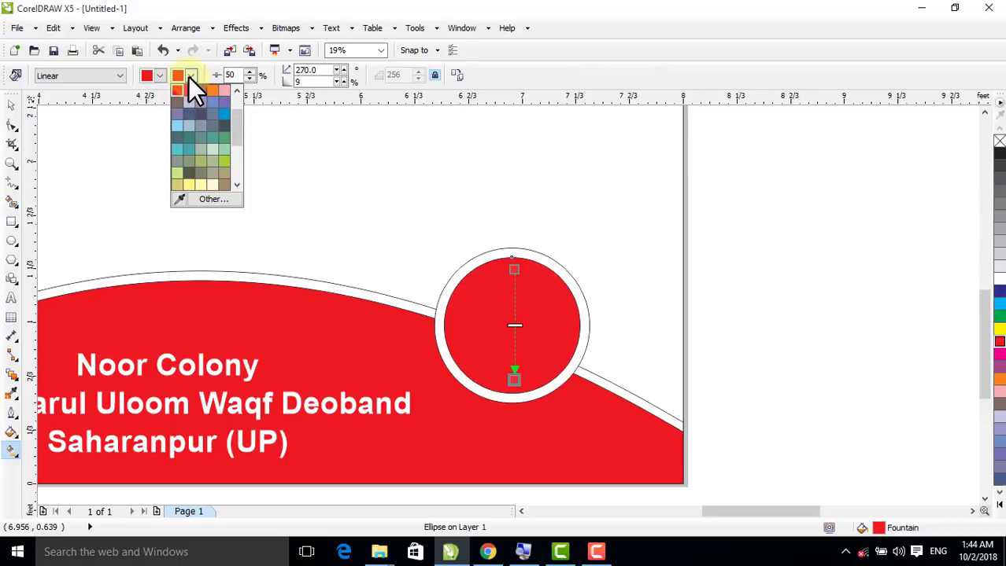
{"action": "left_click", "coordinate": [208, 199]}
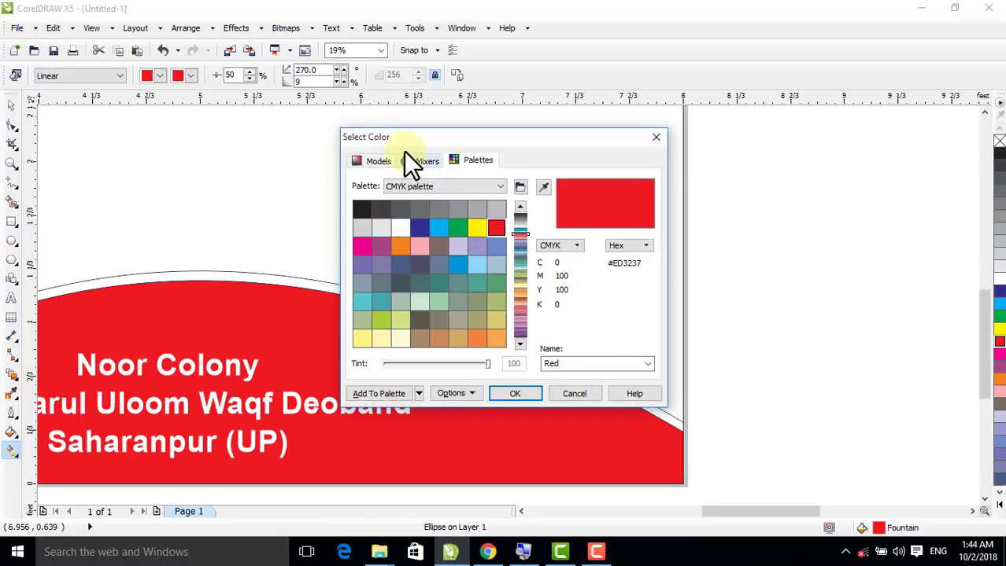
{"action": "left_click_drag", "start_coordinate": [399, 133], "coordinate": [682, 132]}
{"action": "left_click", "coordinate": [659, 158]}
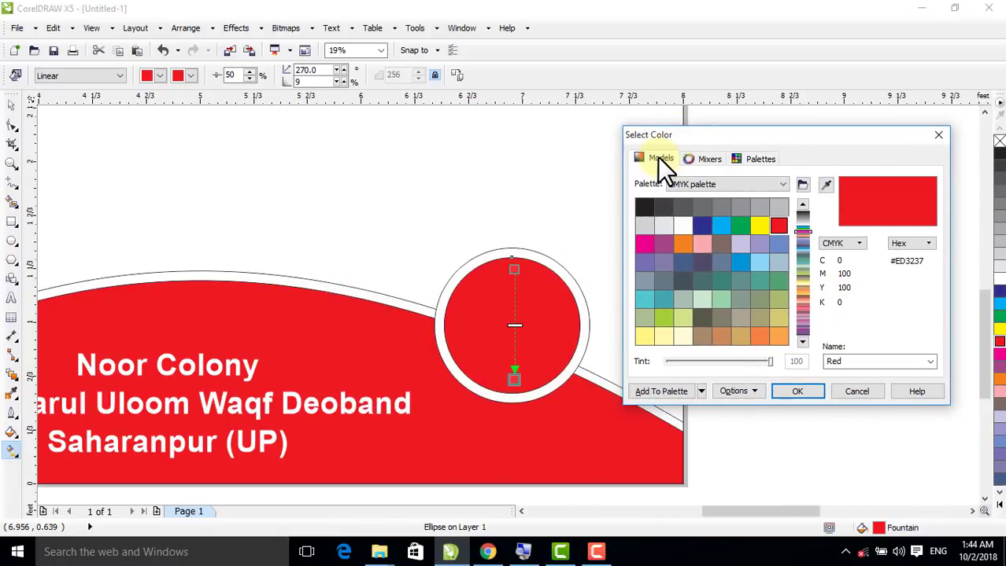
{"action": "left_click", "coordinate": [847, 327]}
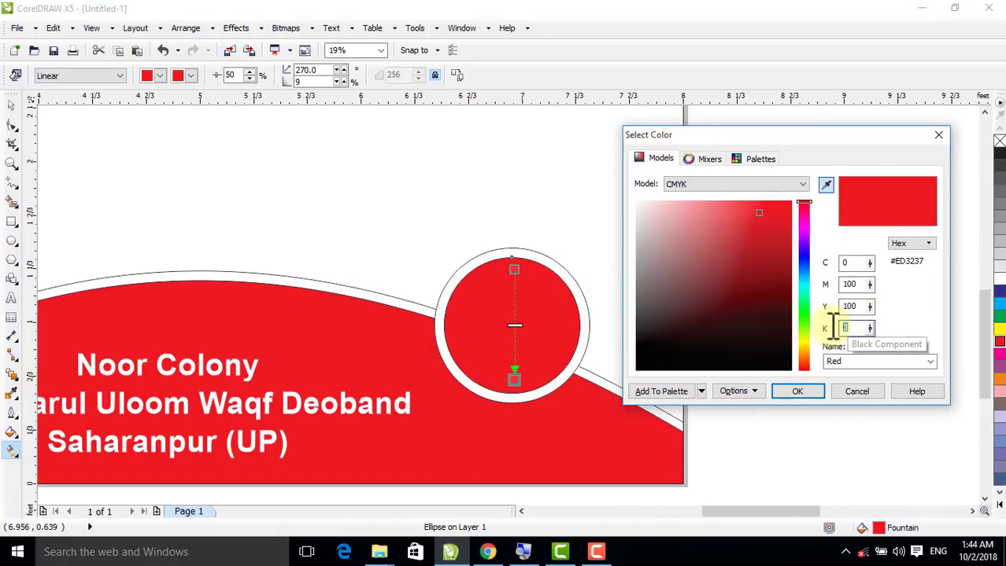
{"action": "type", "text": "50"}
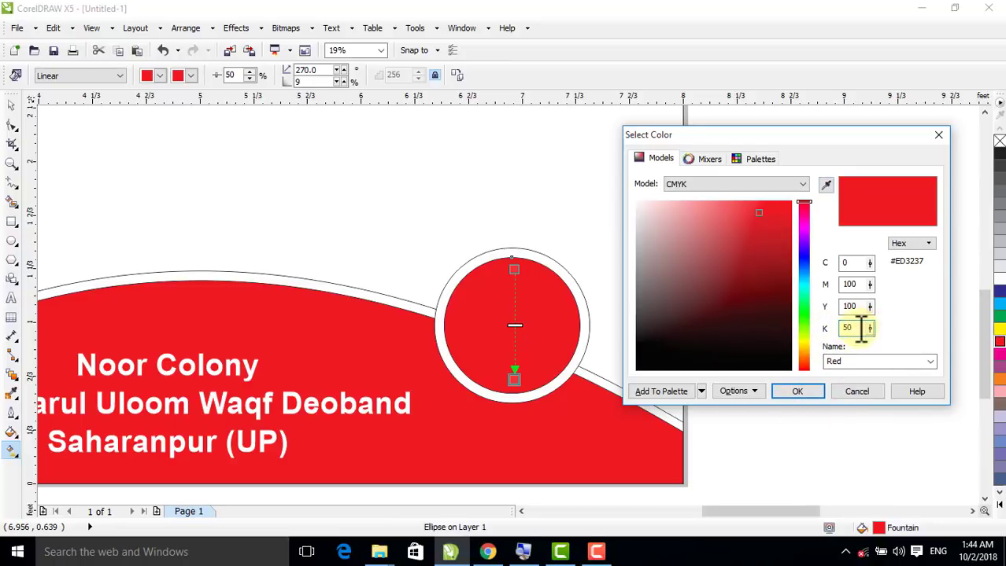
{"action": "left_click", "coordinate": [789, 391]}
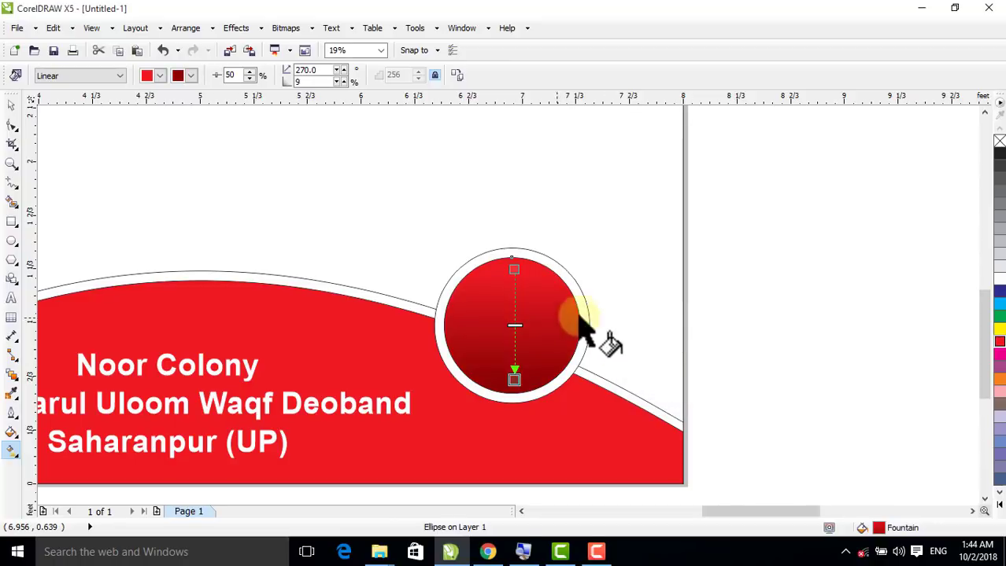
{"action": "left_click", "coordinate": [11, 106]}
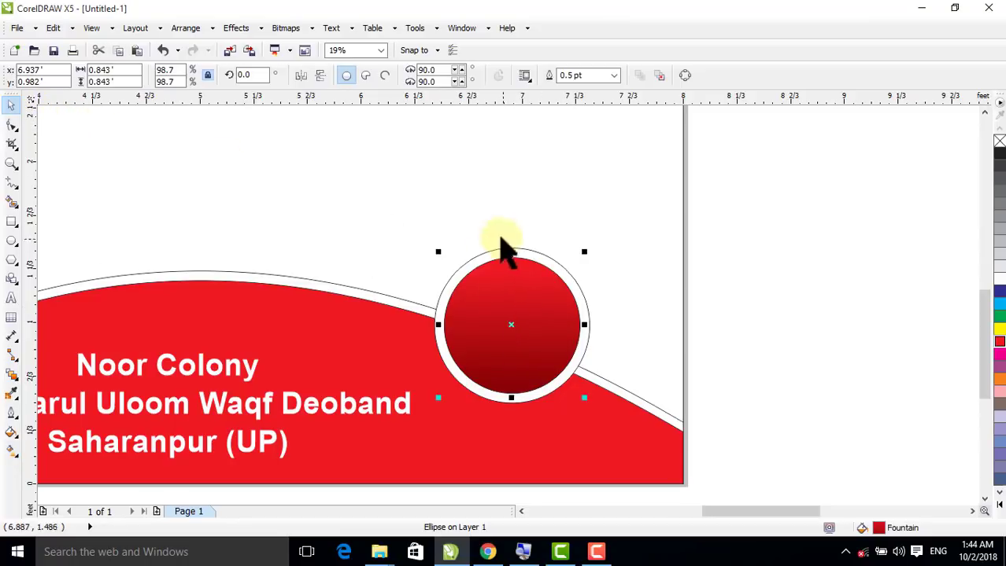
{"action": "left_click", "coordinate": [819, 326]}
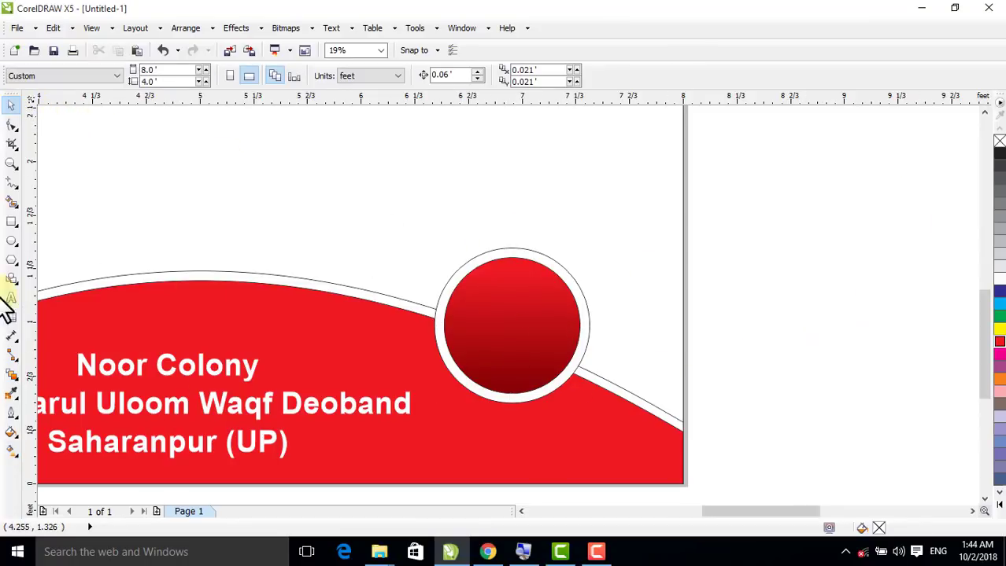
- Draw a rectangle about 1.41 ft wide and 0.36 ft high across the upper half of the gradient circle
{"action": "left_click", "coordinate": [10, 223]}
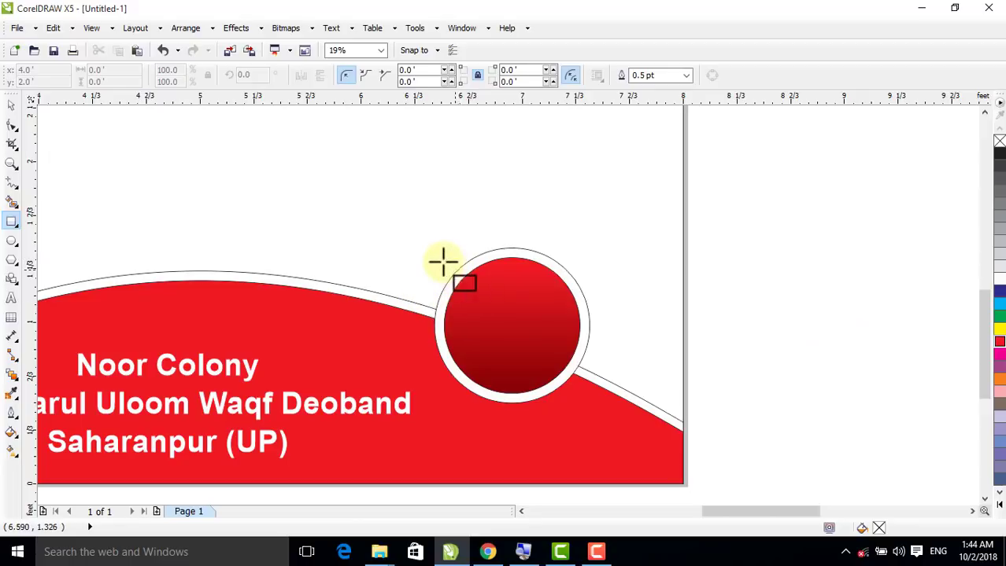
{"action": "left_click_drag", "start_coordinate": [406, 254], "coordinate": [634, 306]}
{"action": "left_click", "coordinate": [12, 105]}
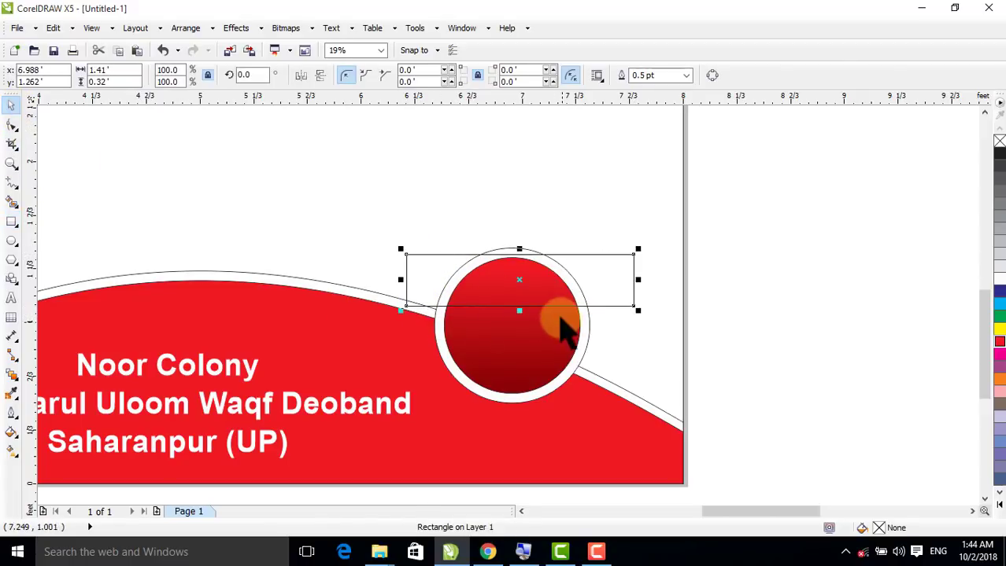
{"action": "left_click_drag", "start_coordinate": [520, 286], "coordinate": [517, 292]}
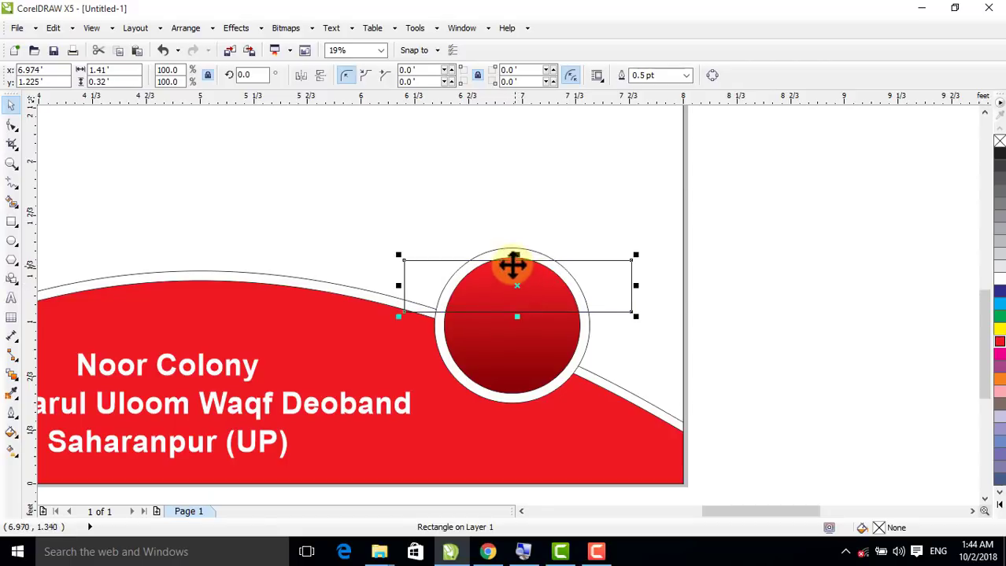
{"action": "left_click_drag", "start_coordinate": [516, 256], "coordinate": [512, 246]}
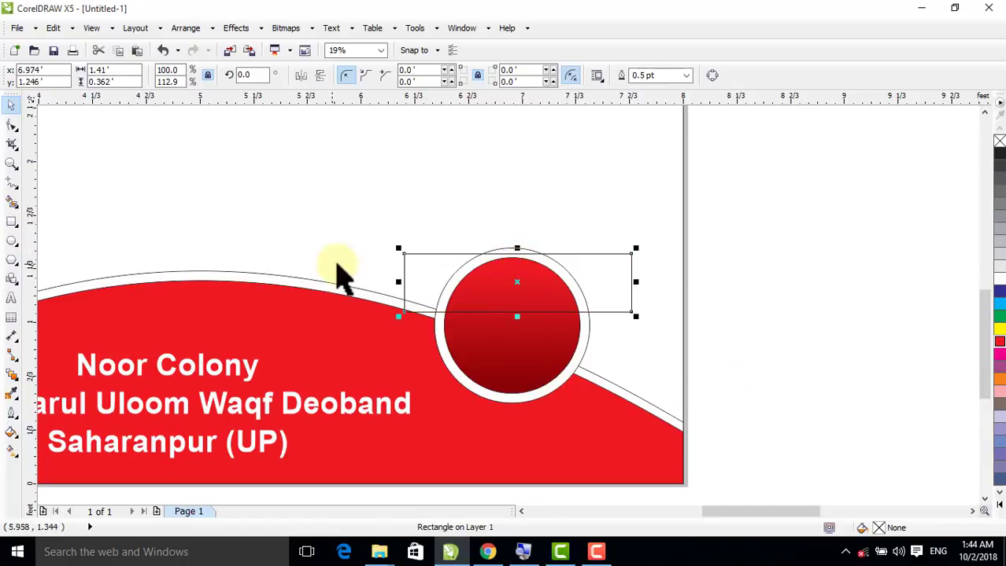
- Align the rectangle with the gradient circle so that it is centred horizontally on it
{"action": "left_click", "coordinate": [484, 326], "text": "shift"}
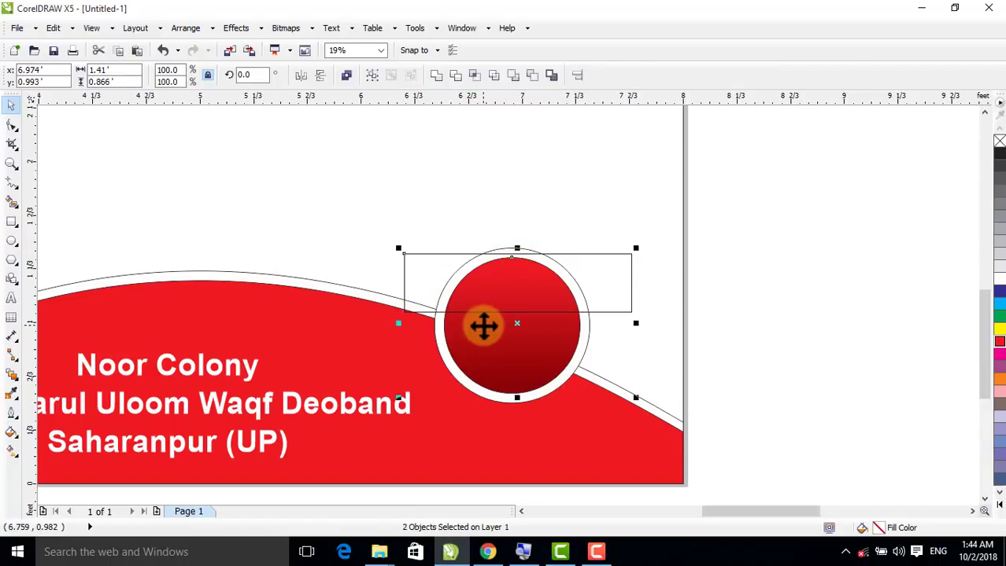
{"action": "key", "text": "e"}
{"action": "left_click", "coordinate": [626, 323]}
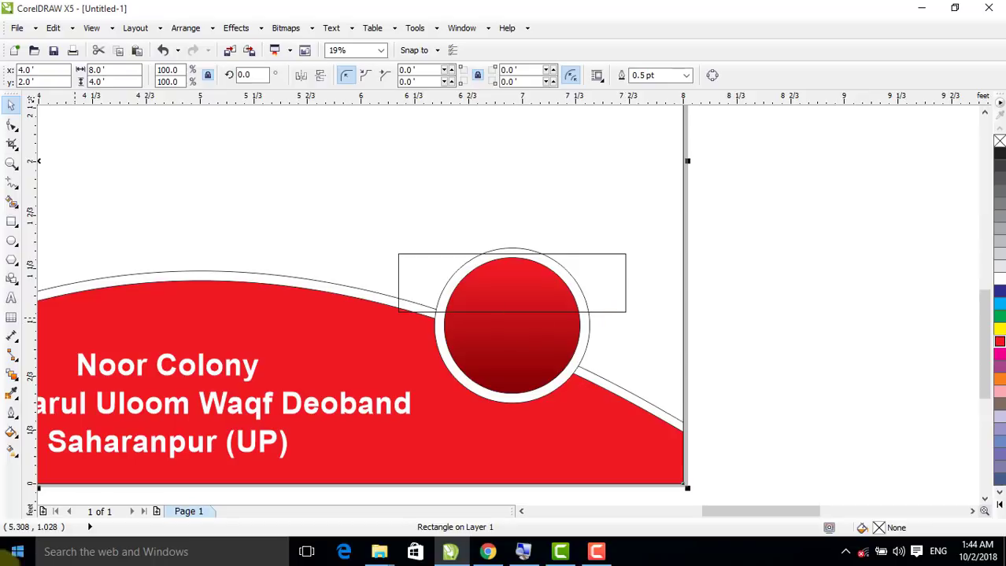
{"action": "key", "text": "Escape"}
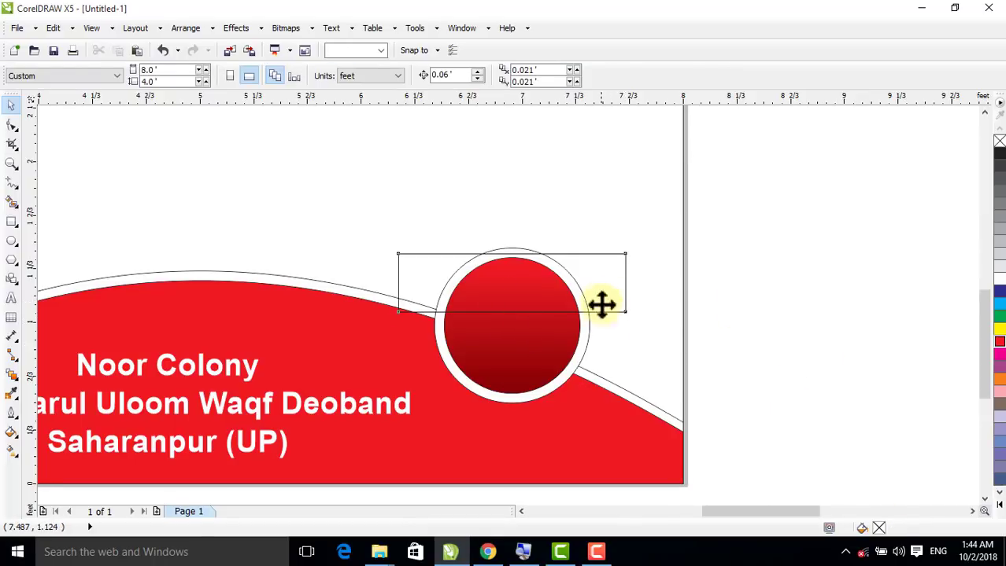
- Fill the rectangle across the circle with white
{"action": "left_click", "coordinate": [606, 311]}
{"action": "left_click", "coordinate": [997, 280]}
{"action": "left_click", "coordinate": [848, 298]}
{"action": "left_click", "coordinate": [537, 286]}
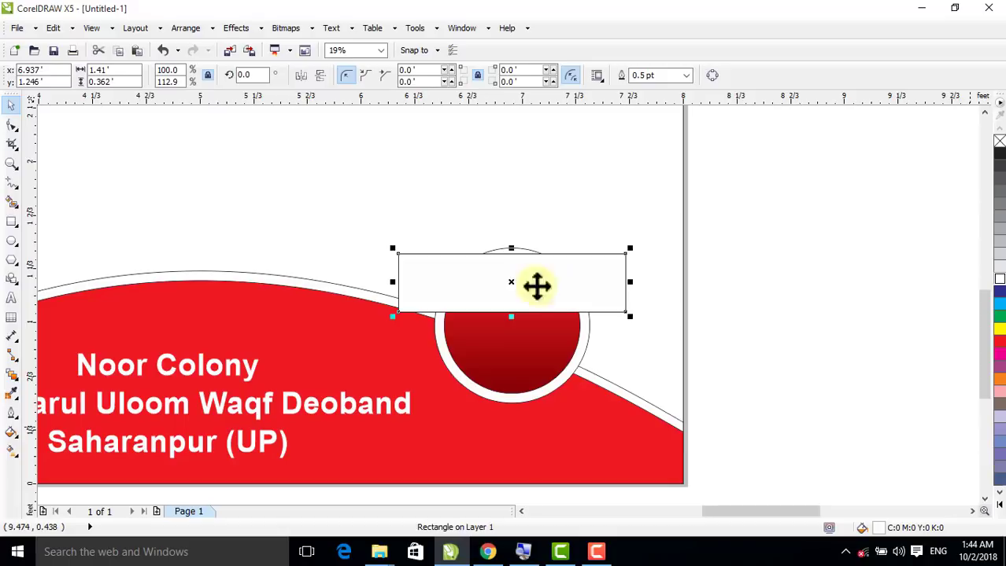
- Widen the white rectangle about its centre to about 1.48 ft and round its corners to about 0.106 ft
{"action": "left_click", "coordinate": [12, 124]}
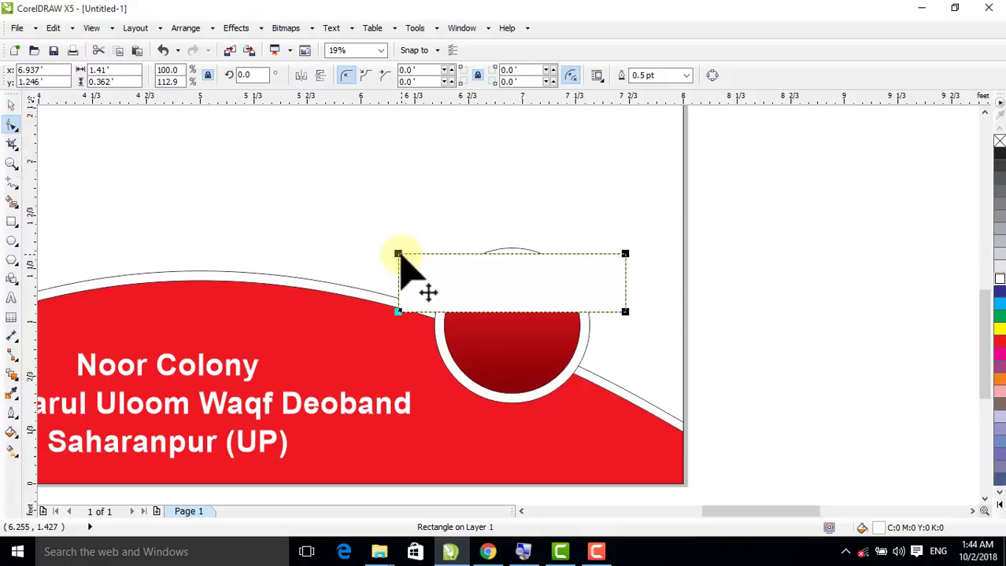
{"action": "left_click", "coordinate": [12, 104]}
{"action": "left_click_drag", "start_coordinate": [625, 282], "coordinate": [639, 283]}
{"action": "left_click", "coordinate": [12, 124]}
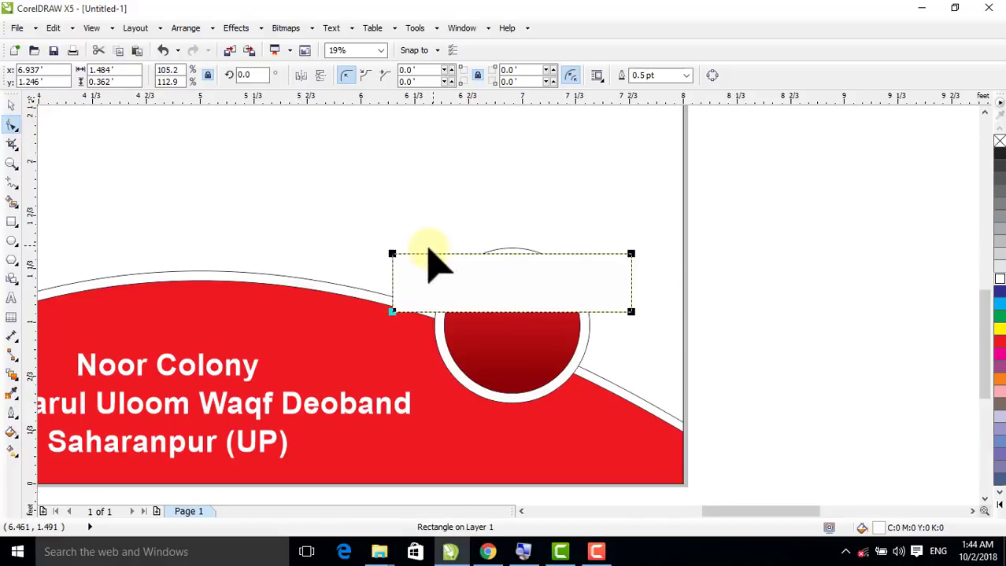
{"action": "mouse_move", "coordinate": [392, 254]}
{"action": "left_mouse_down"}
{"action": "mouse_move", "coordinate": [451, 260]}
{"action": "mouse_move", "coordinate": [412, 269]}
{"action": "mouse_move", "coordinate": [406, 257]}
{"action": "left_mouse_up"}
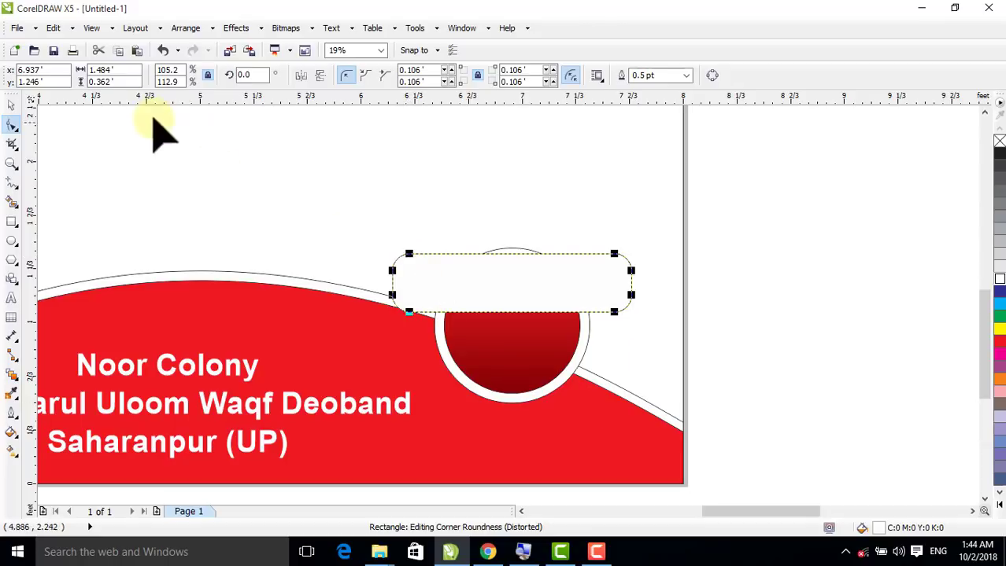
- Add an outside contour with 1 step around the white rounded rectangle across the circle
{"action": "left_click", "coordinate": [11, 103]}
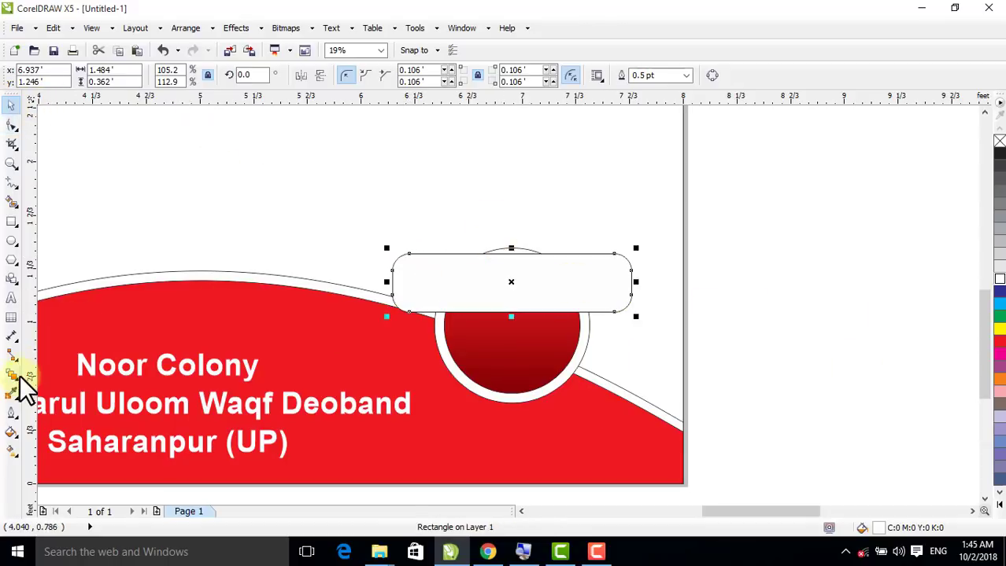
{"action": "left_click", "coordinate": [16, 375]}
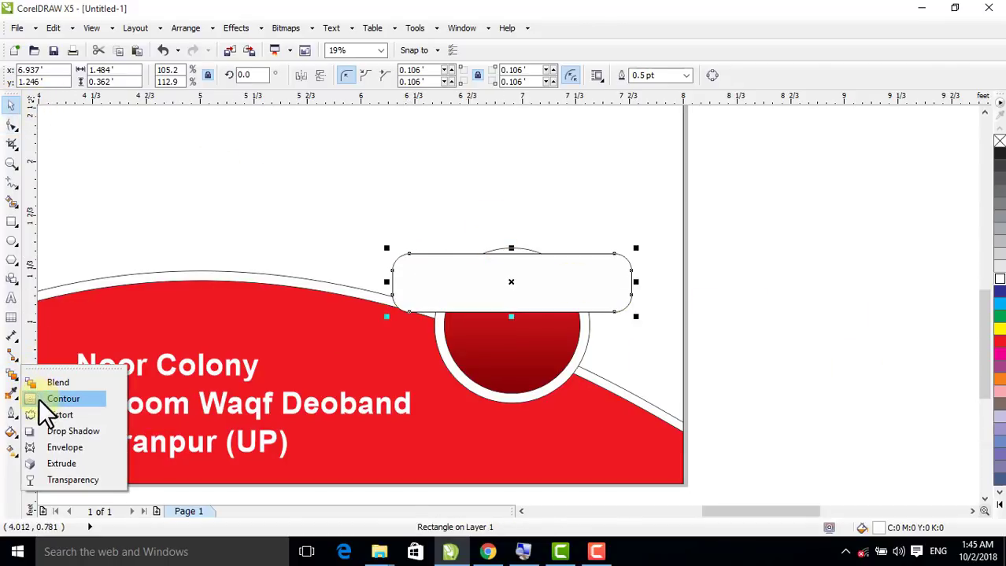
{"action": "left_click", "coordinate": [44, 399]}
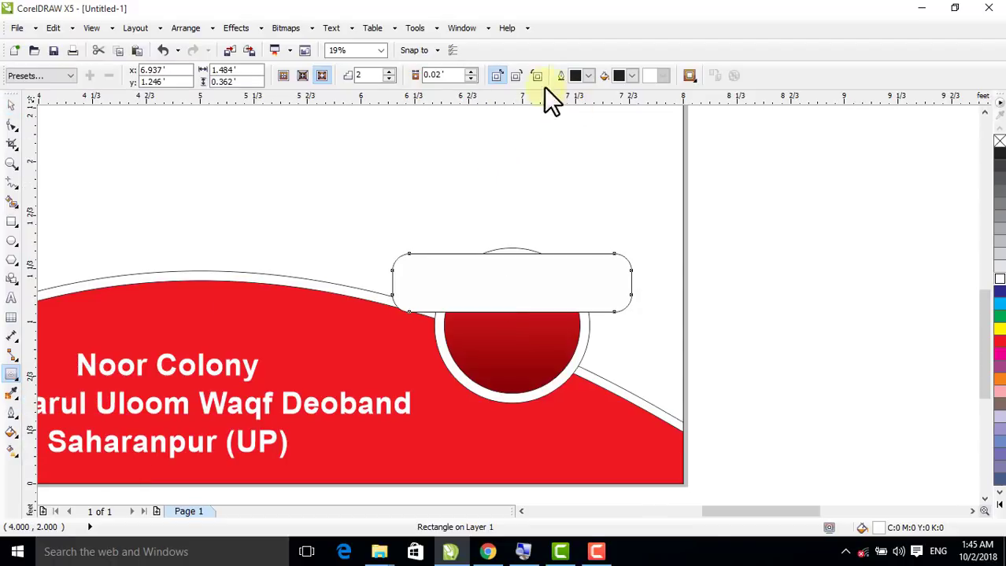
{"action": "left_click", "coordinate": [318, 78]}
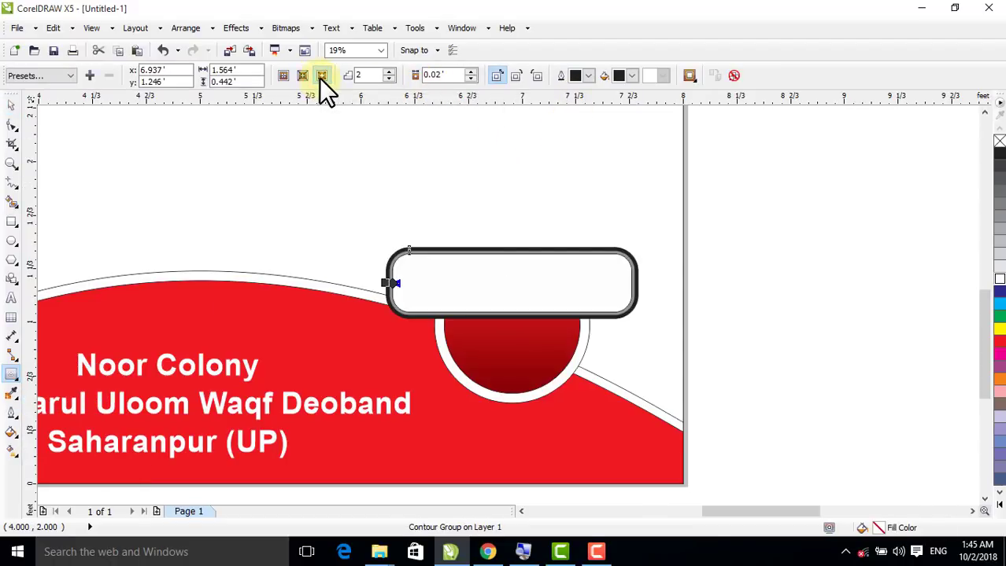
{"action": "left_click", "coordinate": [390, 79]}
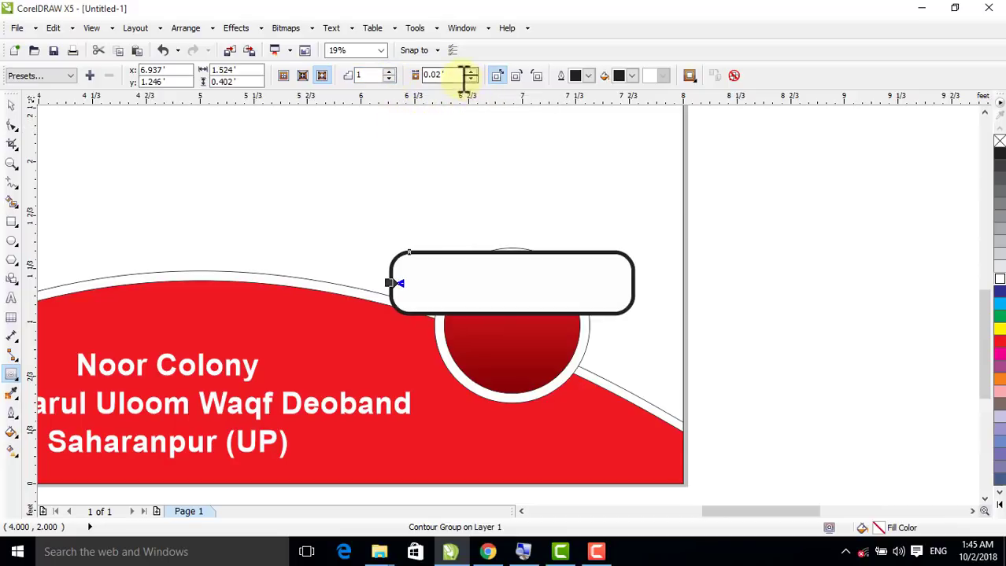
- Set the contour's offset around the white rounded rectangle to 0.05 ft, after trying 0.03 ft
{"action": "left_click_drag", "start_coordinate": [447, 75], "coordinate": [398, 76]}
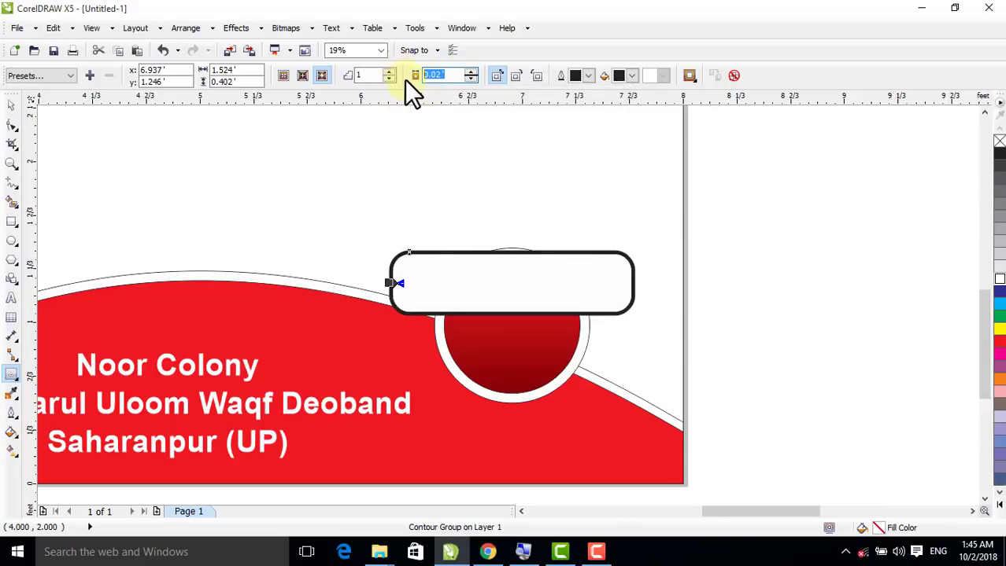
{"action": "type", "text": "0.03"}
{"action": "key", "text": "Return"}
{"action": "left_click_drag", "start_coordinate": [457, 75], "coordinate": [354, 75]}
{"action": "type", "text": "0.05"}
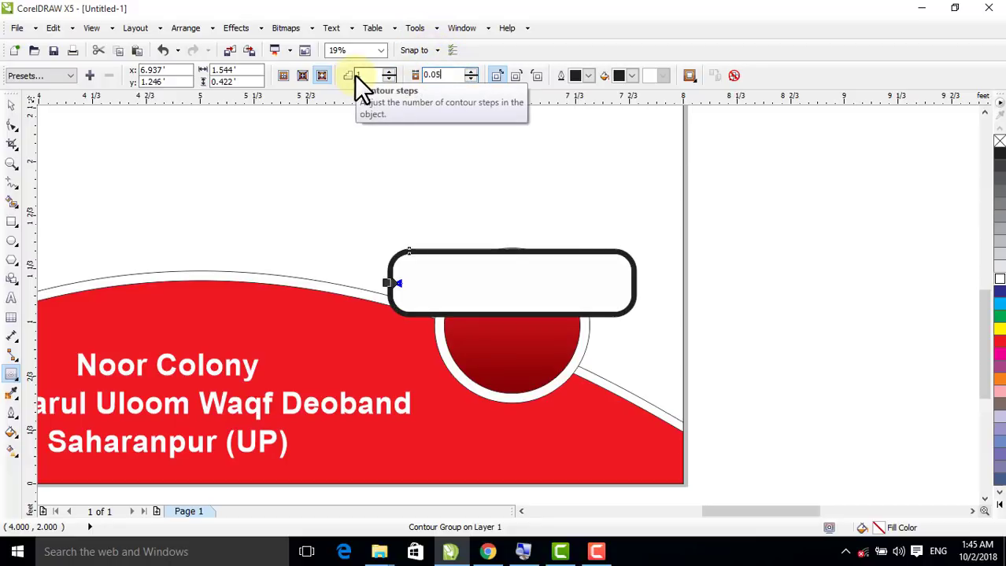
{"action": "key", "text": "Return"}
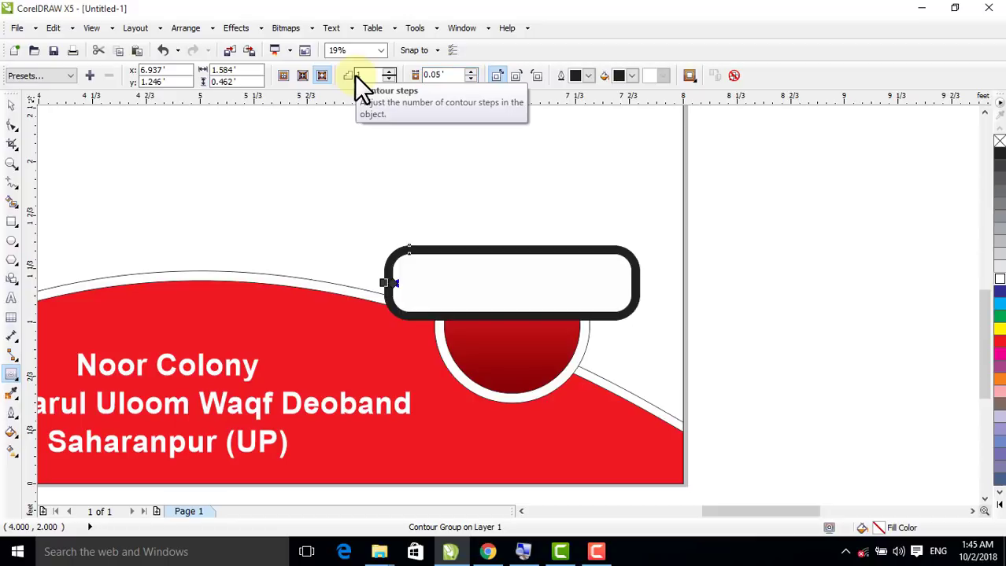
- Break the contour group apart so the black contour and the white rounded rectangle are separate objects
{"action": "left_click", "coordinate": [11, 103]}
{"action": "left_click", "coordinate": [649, 309]}
{"action": "left_click", "coordinate": [599, 288]}
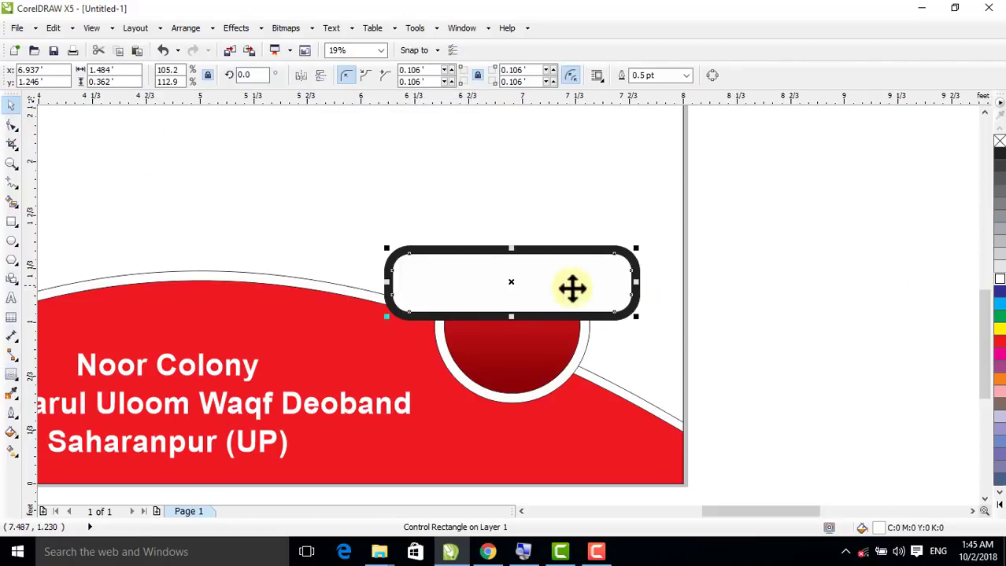
{"action": "left_click", "coordinate": [529, 250]}
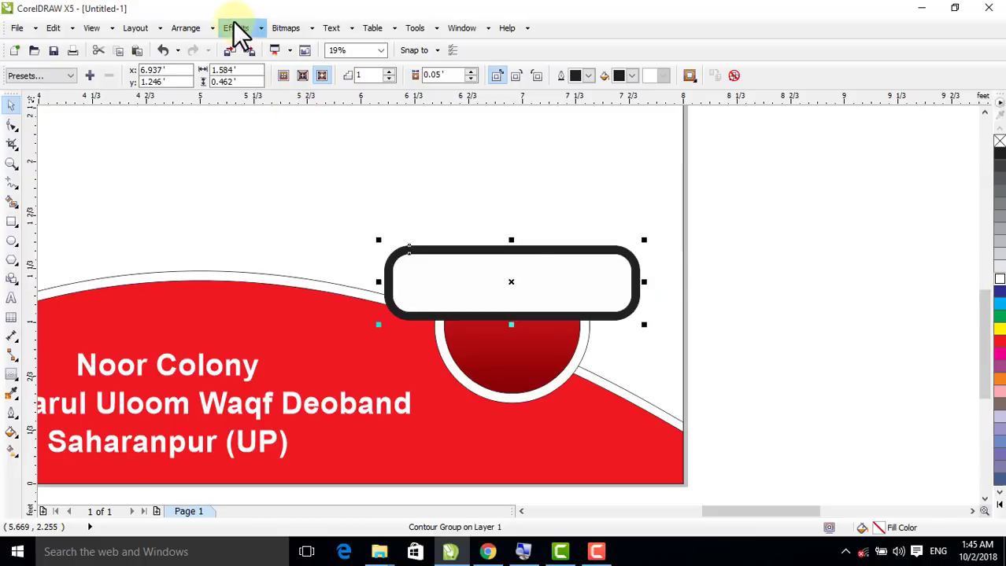
{"action": "left_click", "coordinate": [186, 28]}
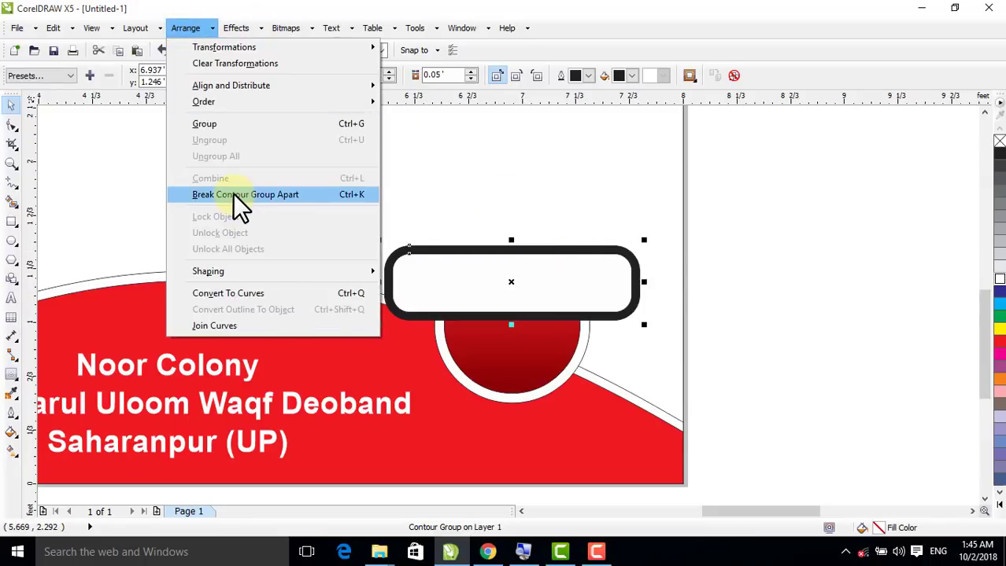
{"action": "left_click", "coordinate": [240, 196]}
{"action": "left_click", "coordinate": [572, 289]}
{"action": "left_click_drag", "start_coordinate": [572, 289], "coordinate": [629, 240]}
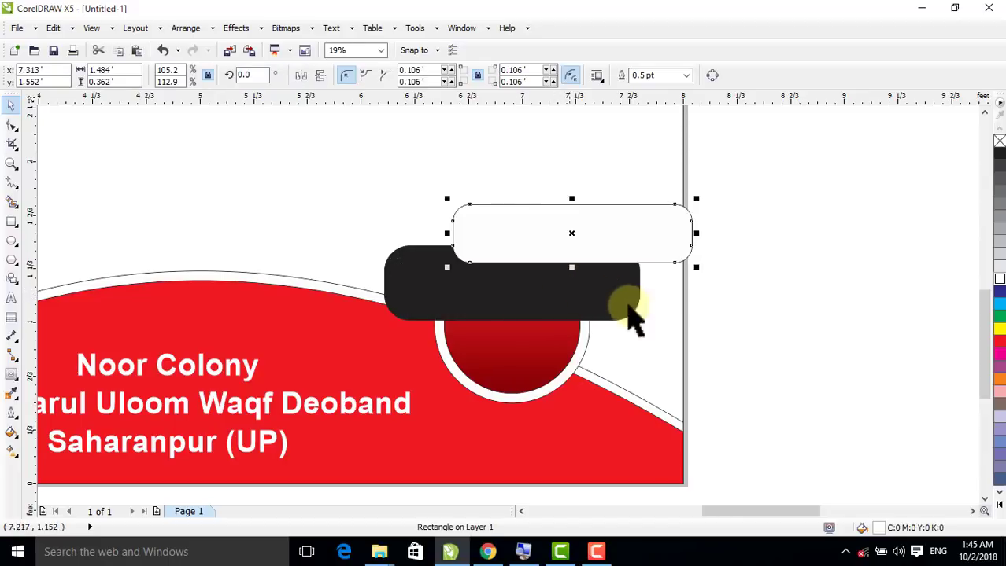
{"action": "key", "text": "ctrl+z"}
{"action": "left_click", "coordinate": [730, 333]}
{"action": "left_click_drag", "start_coordinate": [532, 360], "coordinate": [591, 358]}
{"action": "key", "text": "ctrl+z"}
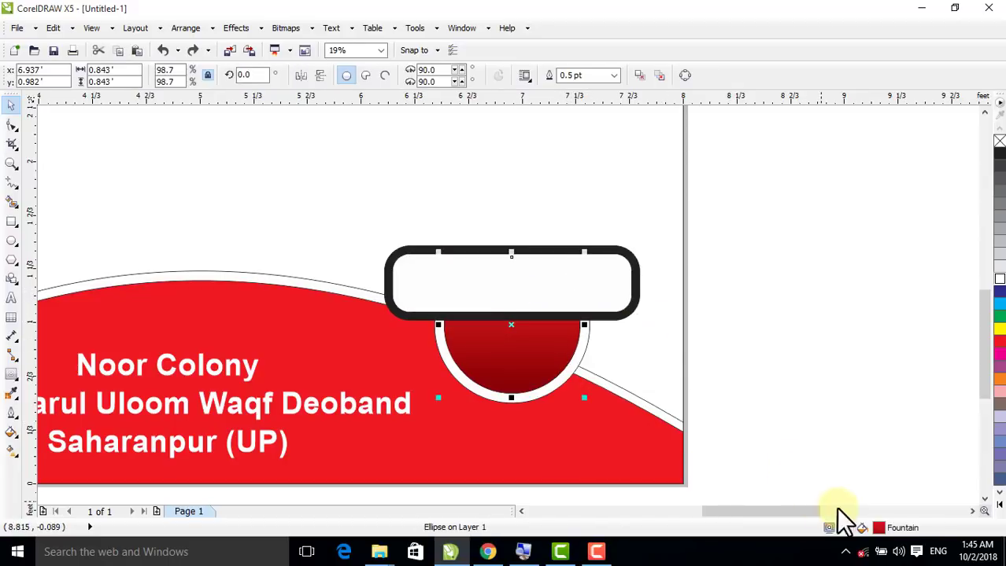
- Give the inner white rounded rectangle the same linear red to dark red fountain fill as the circle
{"action": "double_click", "coordinate": [879, 529]}
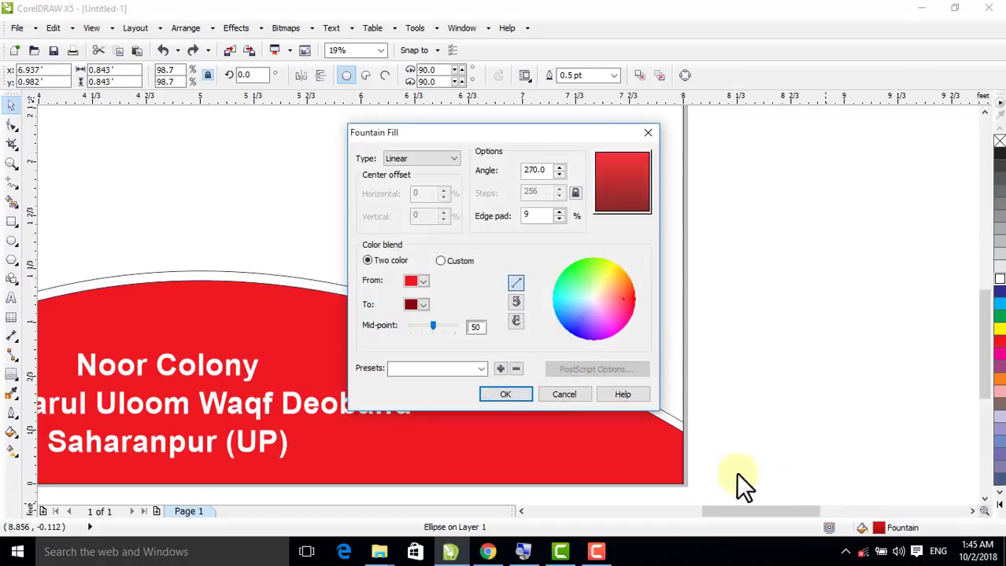
{"action": "left_click", "coordinate": [505, 395]}
{"action": "left_click", "coordinate": [586, 318]}
{"action": "left_click_drag", "start_coordinate": [568, 293], "coordinate": [551, 302]}
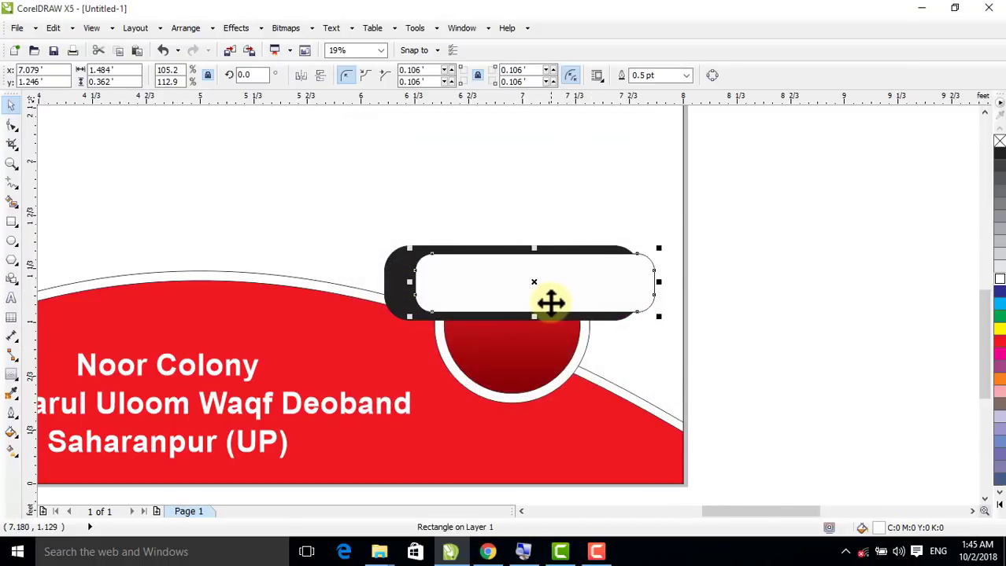
{"action": "key", "text": "ctrl+z"}
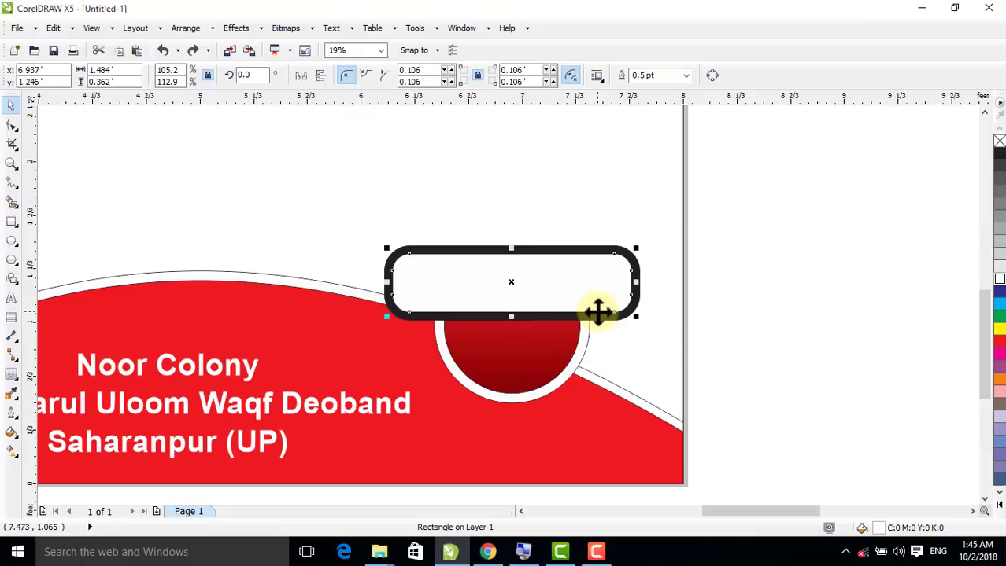
{"action": "left_click", "coordinate": [723, 310]}
- Fill the black contour shape behind the gradient bar with white
{"action": "left_click", "coordinate": [639, 291]}
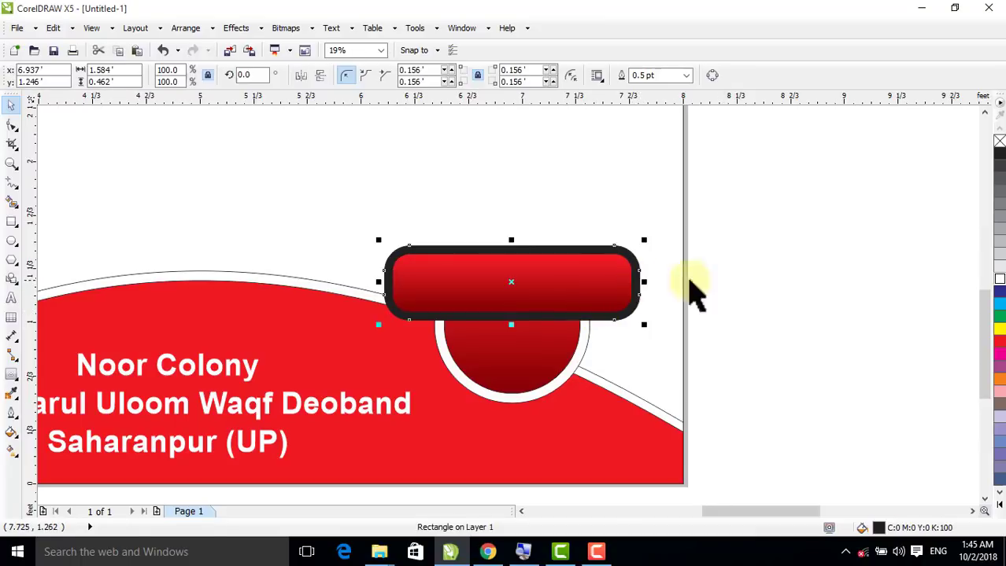
{"action": "right_click", "coordinate": [997, 281]}
{"action": "left_click", "coordinate": [850, 274]}
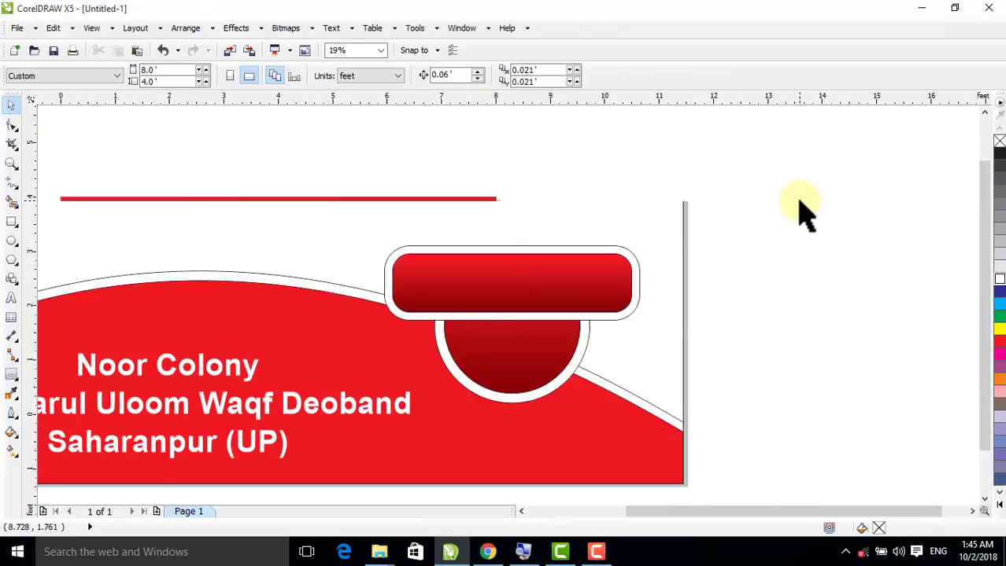
- Remove the outlines from the four objects of the circle and bar badge
{"action": "key", "text": "F4"}
{"action": "left_click_drag", "start_coordinate": [613, 292], "coordinate": [383, 407]}
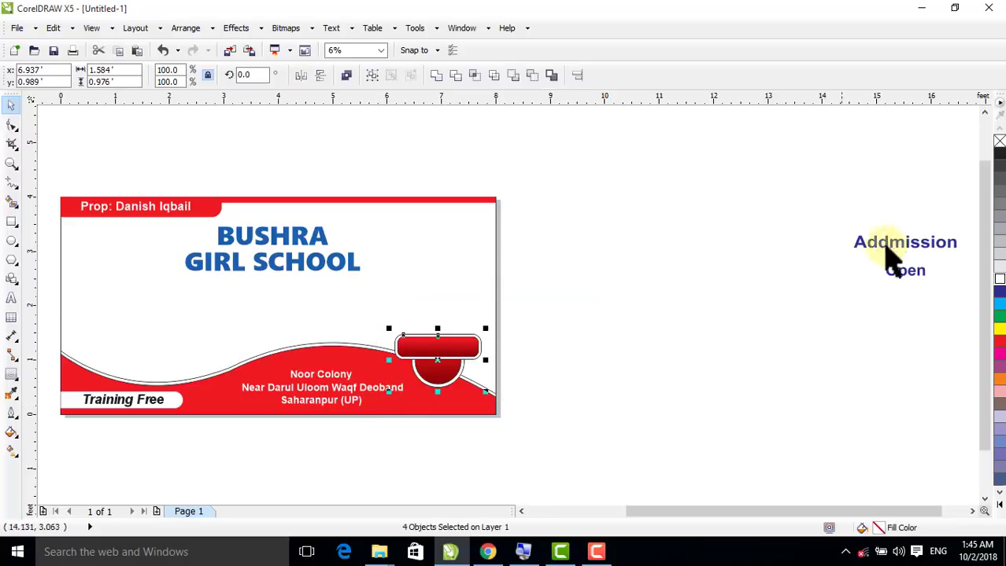
{"action": "right_click", "coordinate": [997, 142]}
{"action": "left_click", "coordinate": [551, 299]}
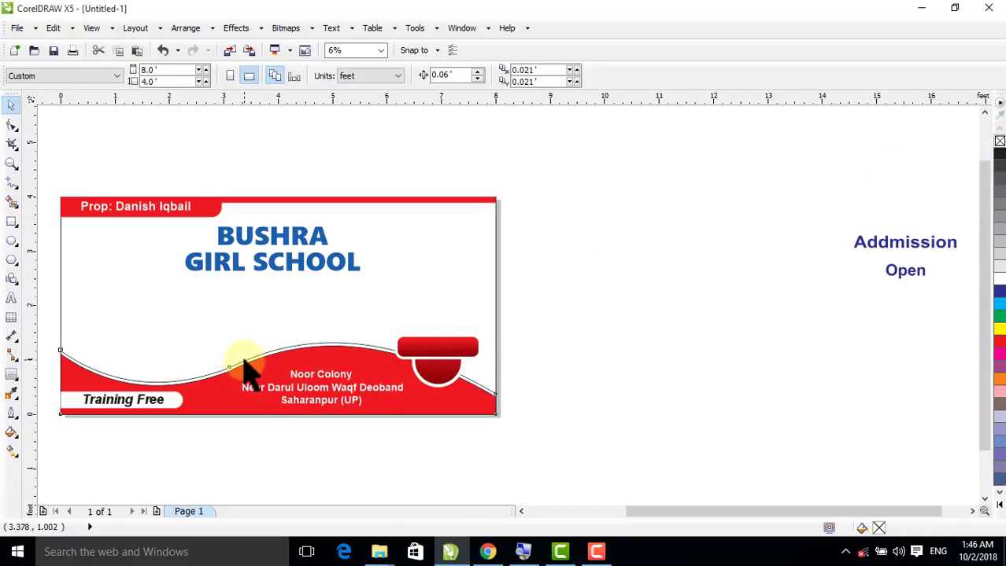
- Remove the outline from the white wave curve behind the red wave
{"action": "left_click", "coordinate": [244, 365]}
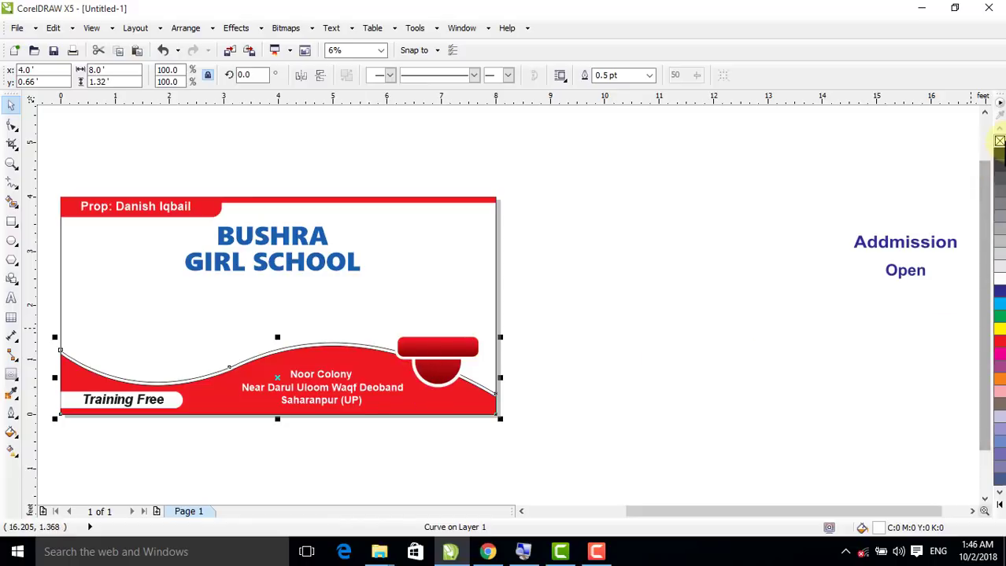
{"action": "right_click", "coordinate": [998, 142]}
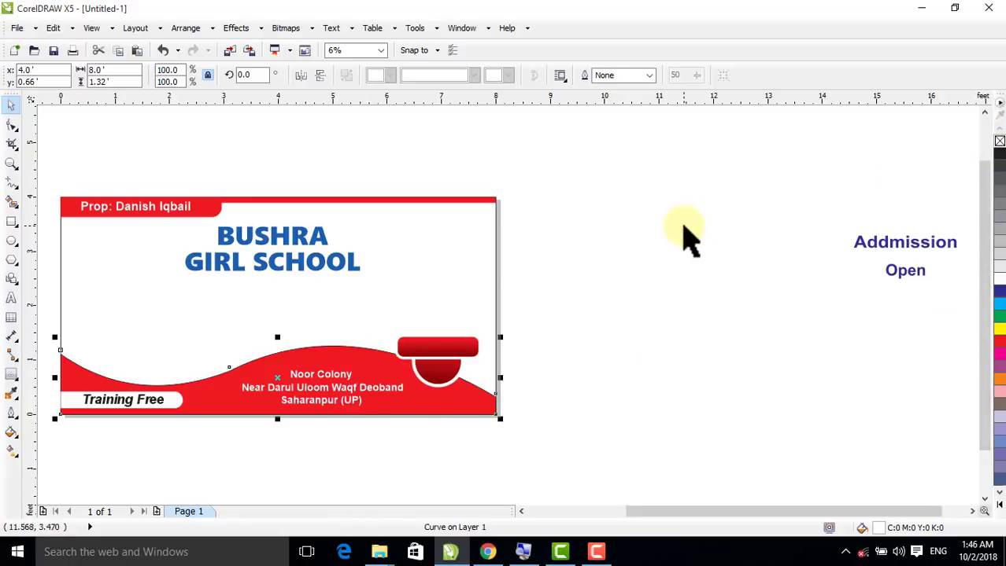
{"action": "left_click", "coordinate": [683, 231]}
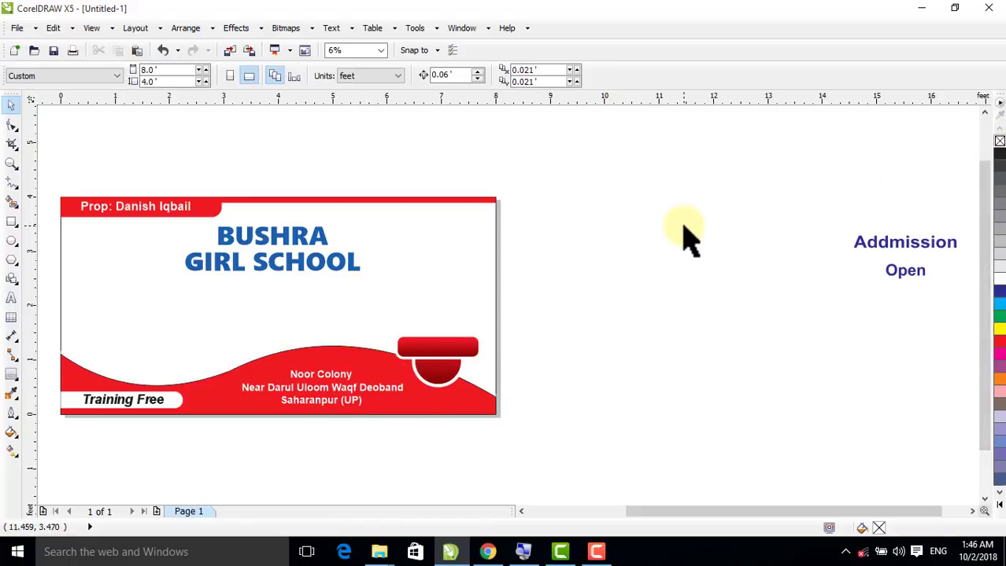
- Move the "Addmission" text onto the gradient bar, send it back one, and scale it to about 55.7%
{"action": "left_click", "coordinate": [899, 248]}
{"action": "left_click_drag", "start_coordinate": [797, 216], "coordinate": [464, 381]}
{"action": "key", "text": "F4"}
{"action": "left_click", "coordinate": [819, 350]}
{"action": "left_click_drag", "start_coordinate": [860, 389], "coordinate": [647, 382]}
{"action": "key", "text": "ctrl+Page_Down"}
{"action": "left_click_drag", "start_coordinate": [748, 390], "coordinate": [714, 391]}
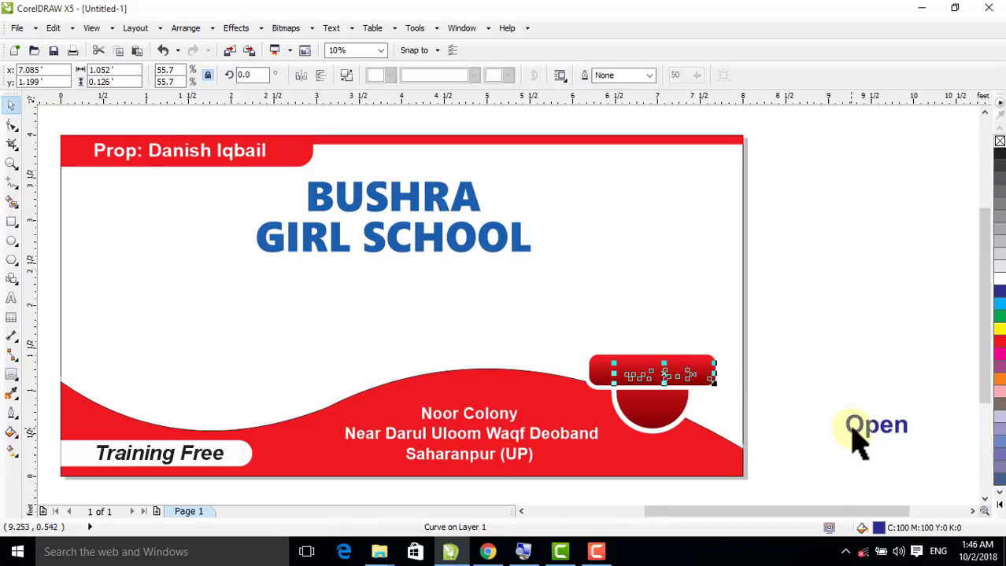
- Move the "Open" text onto the visible lower half of the circle and bring it to the front of the layer
{"action": "left_click_drag", "start_coordinate": [854, 433], "coordinate": [658, 427]}
{"action": "key", "text": "ctrl+Page_Down"}
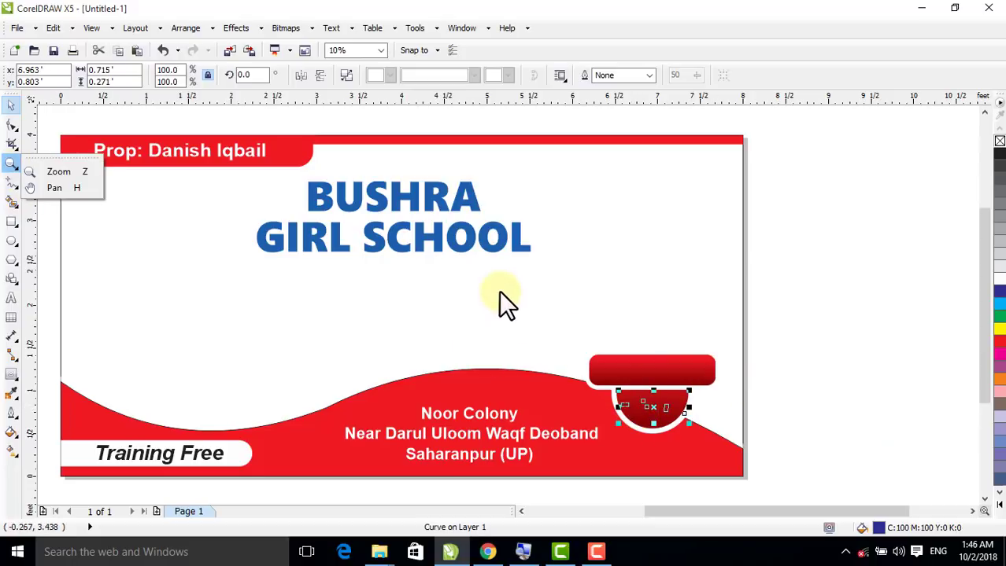
{"action": "left_click", "coordinate": [11, 164]}
{"action": "left_click_drag", "start_coordinate": [469, 326], "coordinate": [821, 470]}
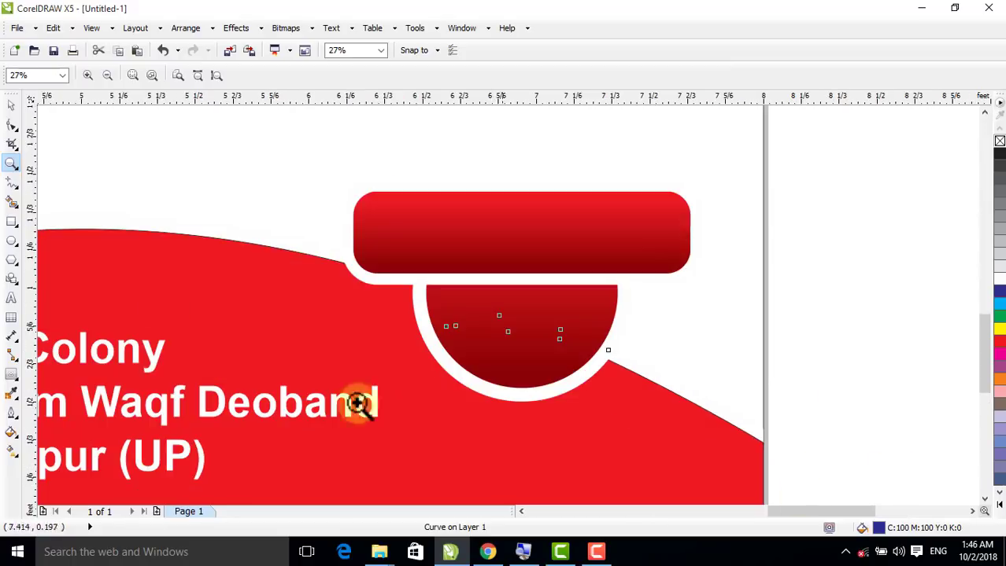
{"action": "left_click", "coordinate": [11, 106]}
{"action": "left_click_drag", "start_coordinate": [837, 270], "coordinate": [447, 452]}
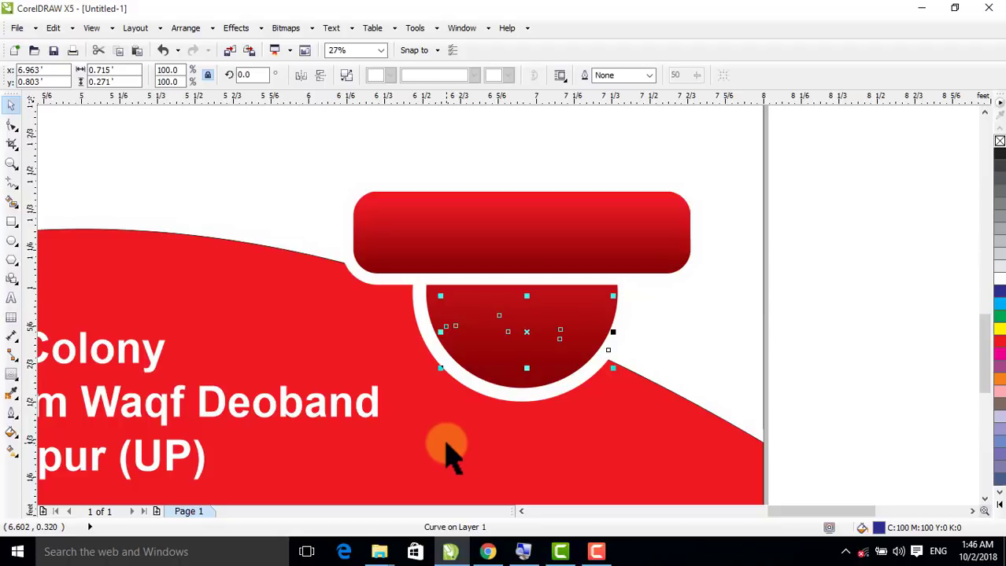
{"action": "left_click", "coordinate": [184, 33]}
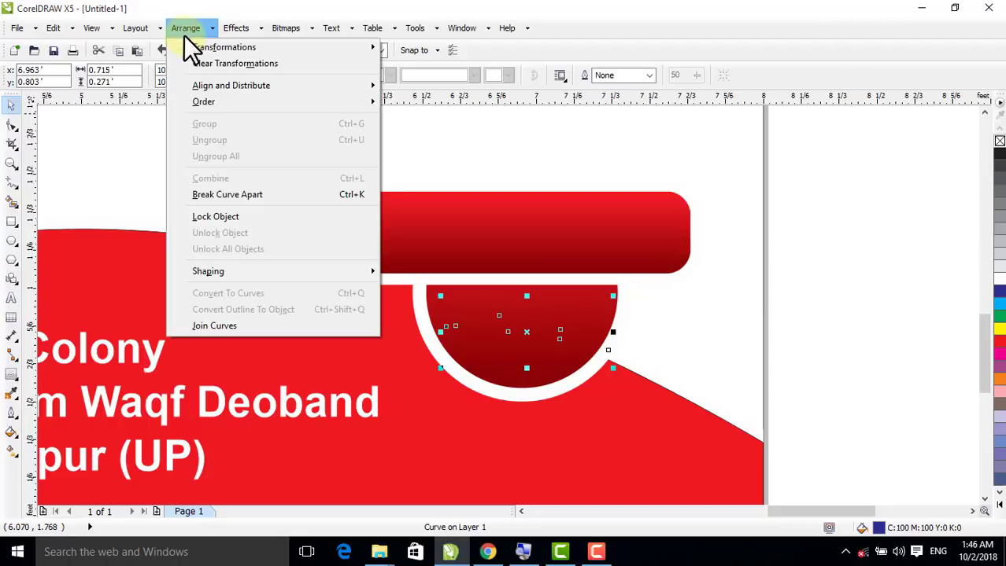
{"action": "mouse_move", "coordinate": [285, 102]}
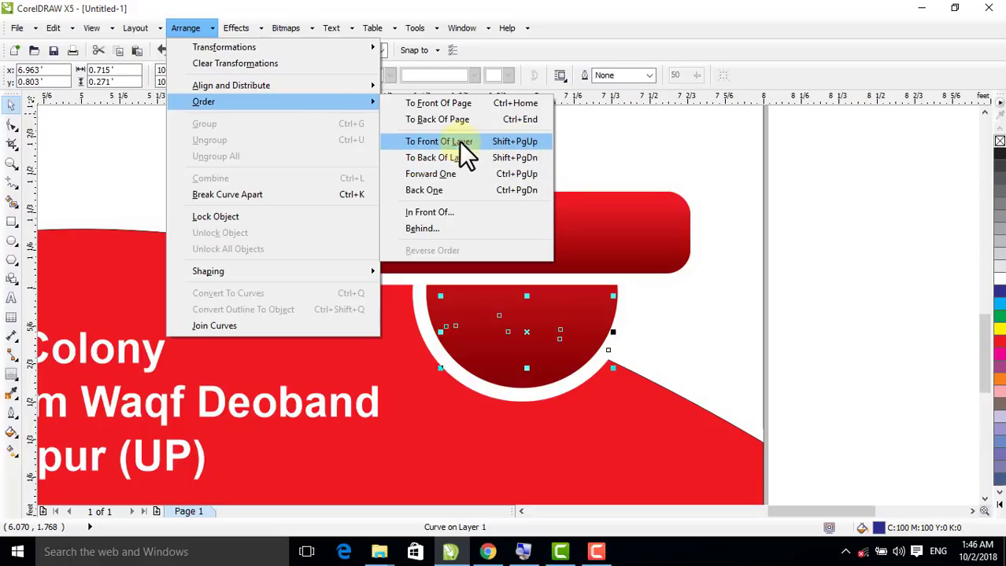
{"action": "left_click", "coordinate": [511, 142]}
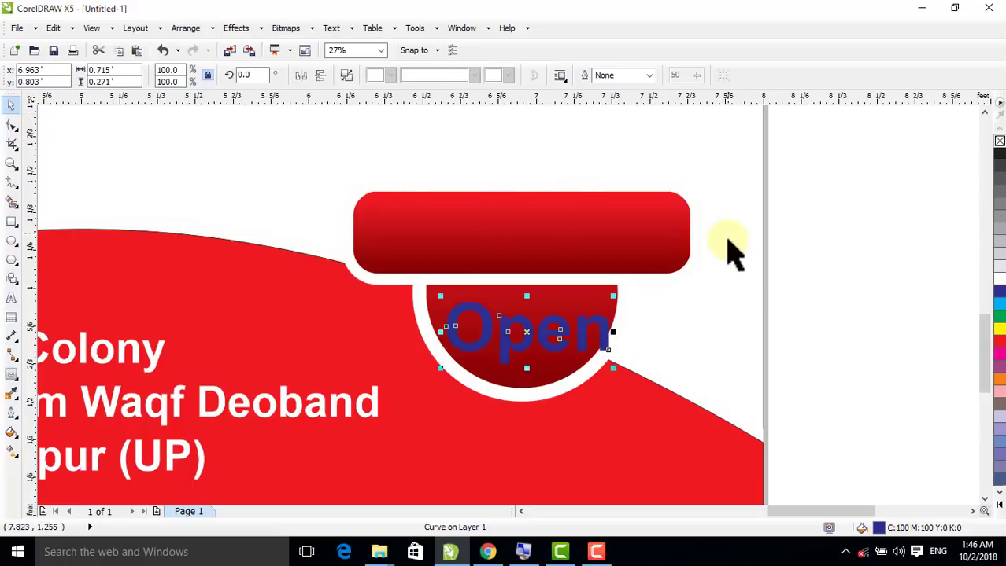
- Scale the "Open" text to about 79%, position it inside the half circle, and fill it with white
{"action": "left_click", "coordinate": [781, 288]}
{"action": "left_click", "coordinate": [614, 343]}
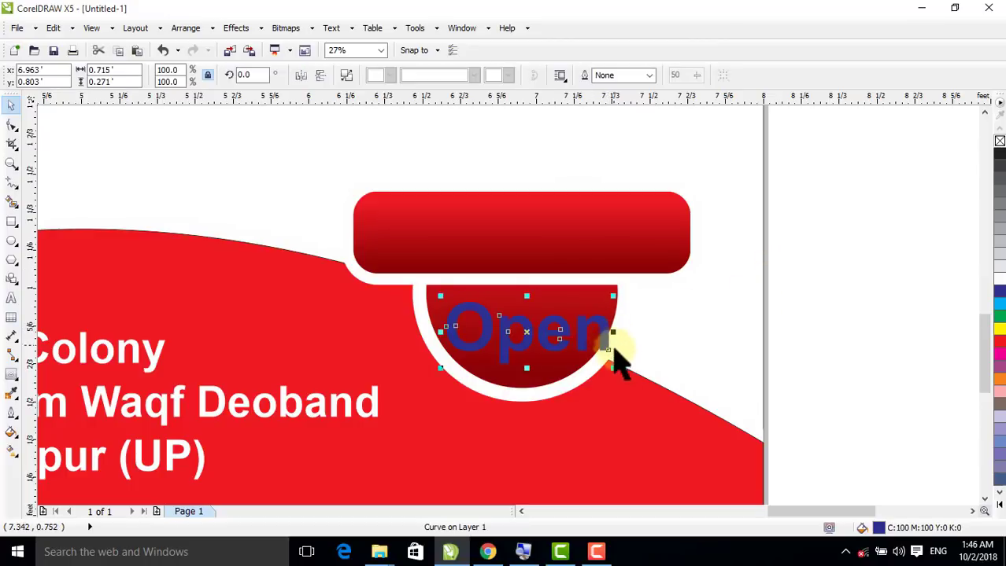
{"action": "left_click_drag", "start_coordinate": [616, 370], "coordinate": [579, 382]}
{"action": "left_click_drag", "start_coordinate": [521, 344], "coordinate": [511, 331]}
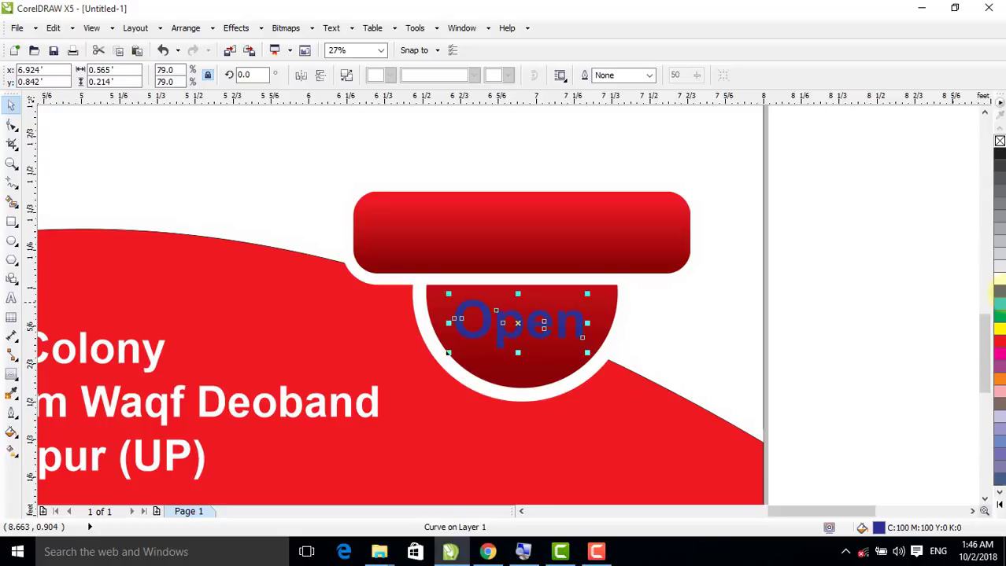
{"action": "left_click", "coordinate": [998, 279]}
{"action": "left_click", "coordinate": [709, 265]}
- Bring the "Addmission" text in front of the gradient bar and centre it on the bar
{"action": "left_click_drag", "start_coordinate": [850, 184], "coordinate": [363, 286]}
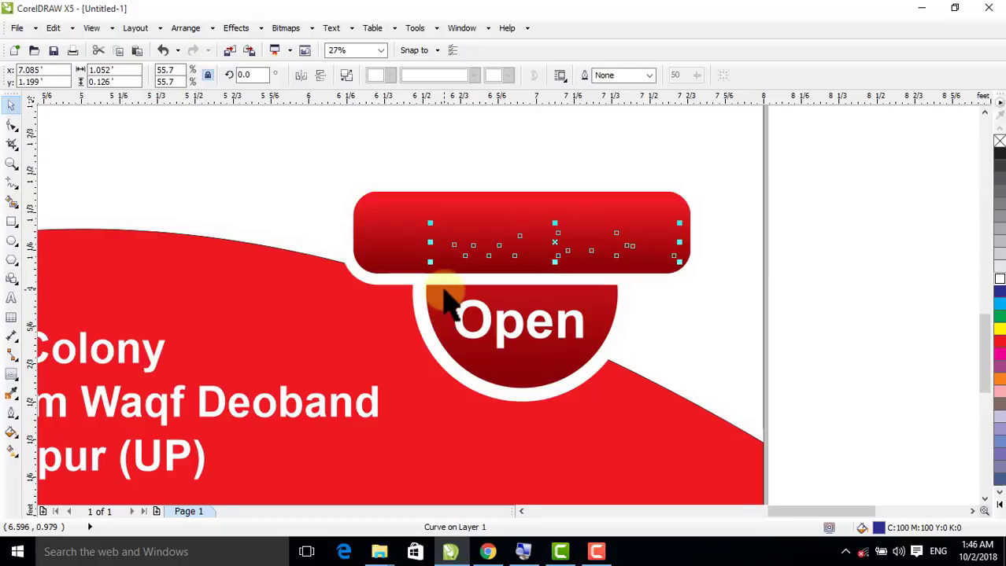
{"action": "left_click", "coordinate": [390, 245], "text": "shift"}
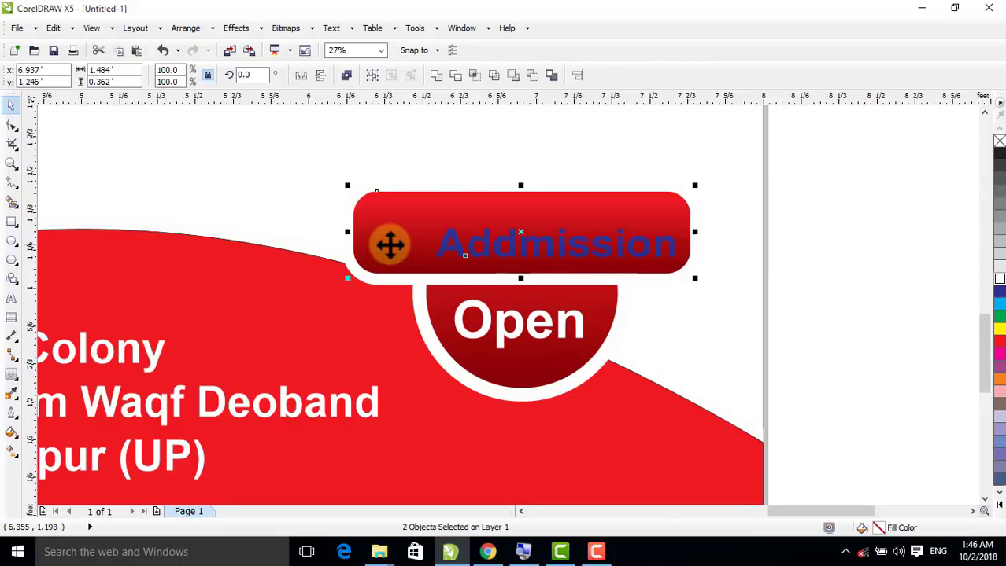
{"action": "left_click", "coordinate": [860, 270]}
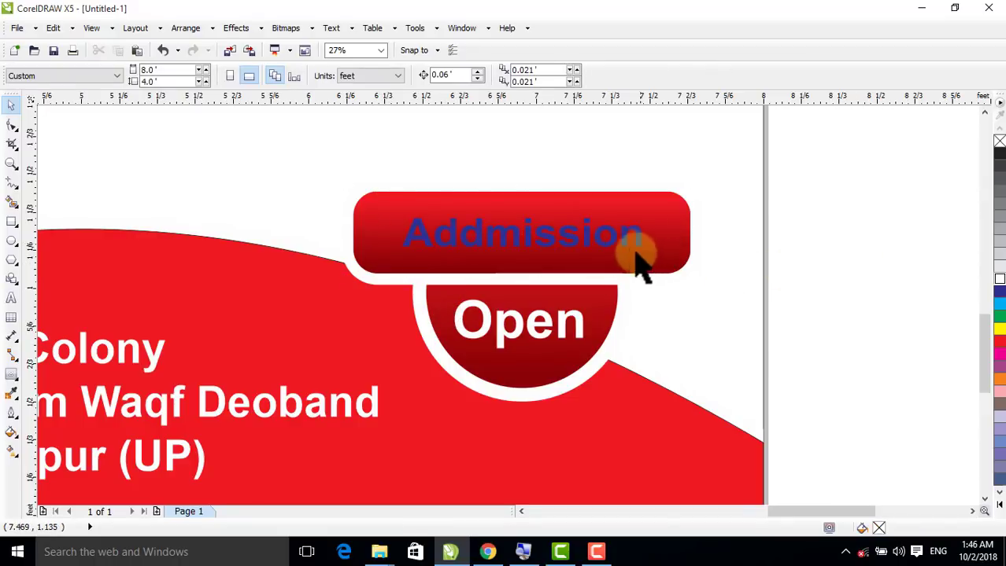
- Scale the "Addmission" text proportionally about its centre to about 66.3% so it nearly spans the gradient bar
{"action": "left_click", "coordinate": [647, 254]}
{"action": "left_click_drag", "start_coordinate": [647, 254], "coordinate": [680, 263]}
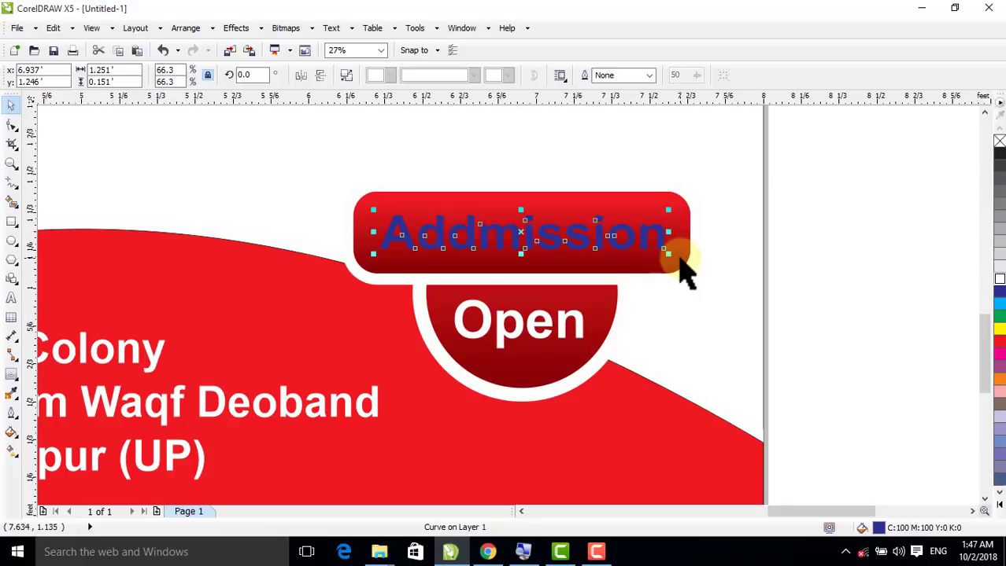
{"action": "left_click", "coordinate": [760, 272]}
- Move the "Addmission" text off the bar and realign it to the bar with Align Centers Vertically and Align Centers Horizontally
{"action": "left_click_drag", "start_coordinate": [642, 242], "coordinate": [929, 308]}
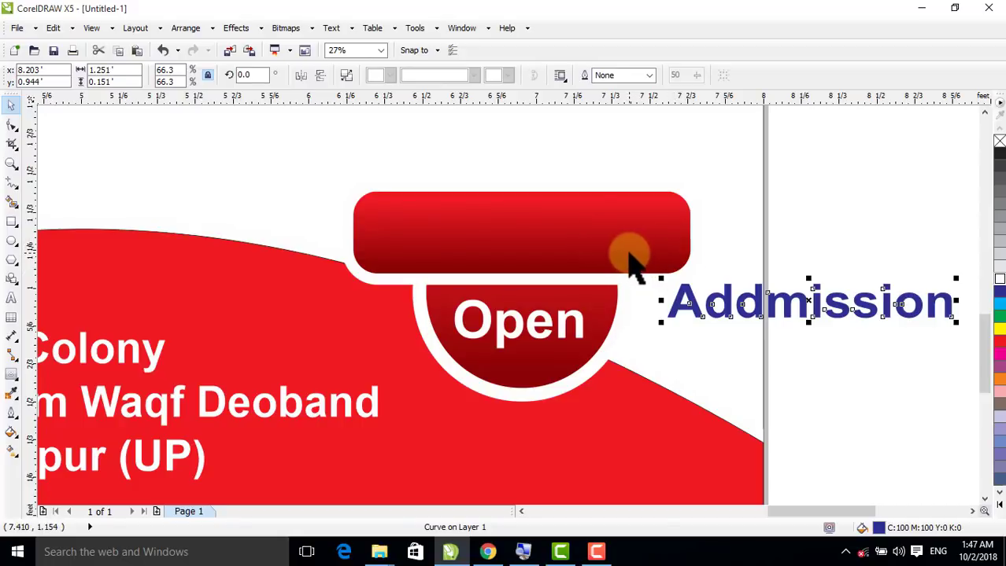
{"action": "left_click", "coordinate": [582, 252], "text": "shift"}
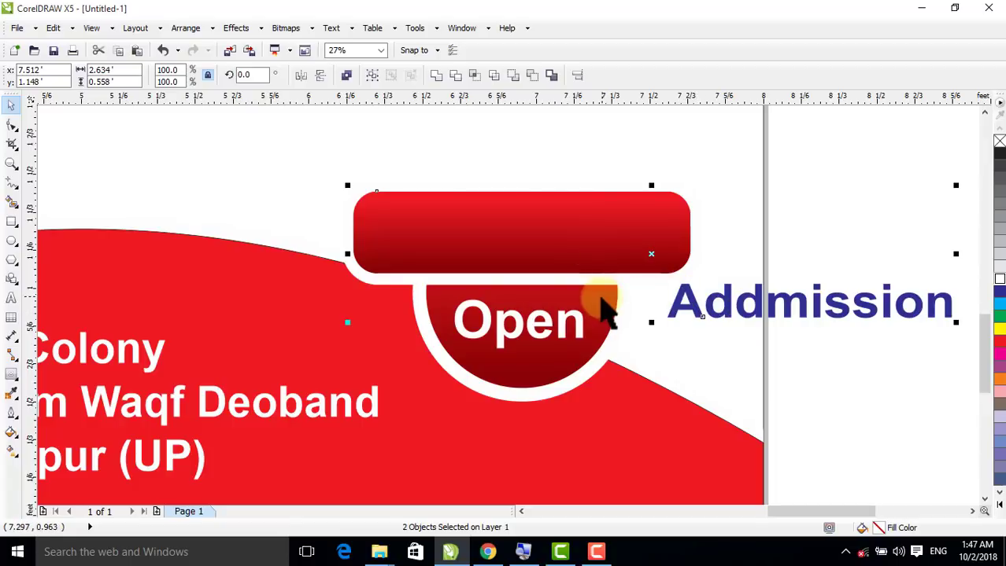
{"action": "left_click", "coordinate": [181, 33]}
{"action": "mouse_move", "coordinate": [254, 89]}
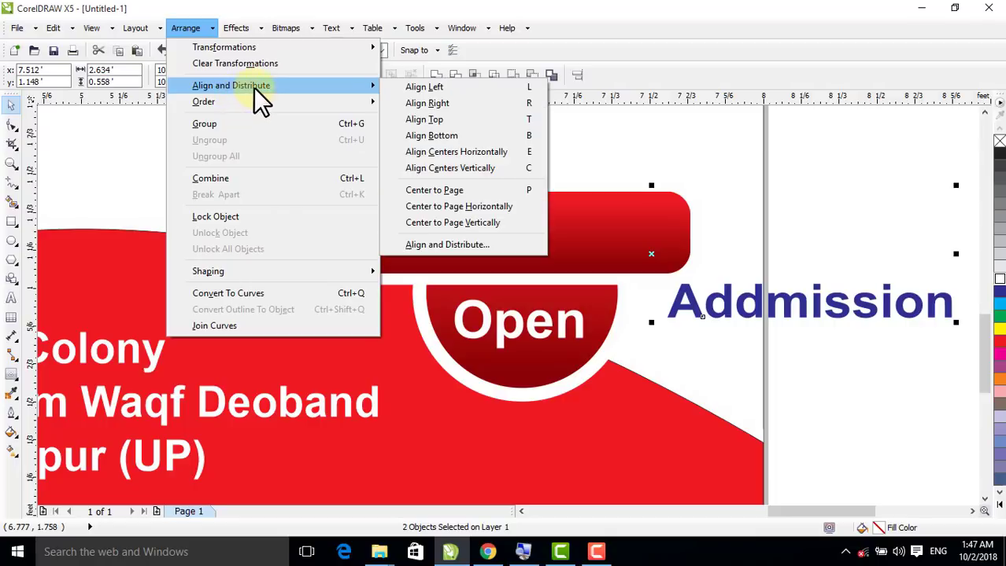
{"action": "left_click", "coordinate": [520, 169]}
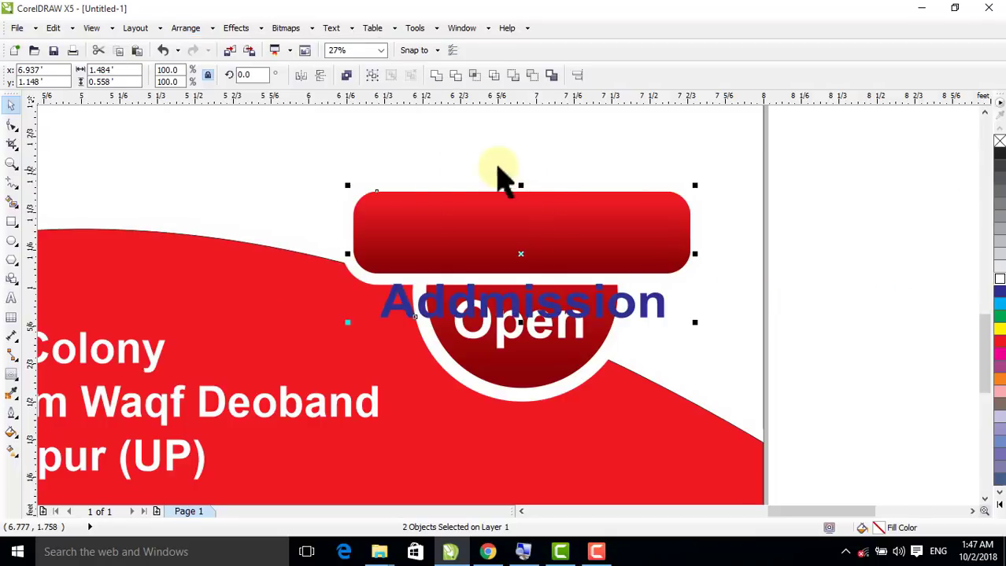
{"action": "left_click", "coordinate": [187, 28]}
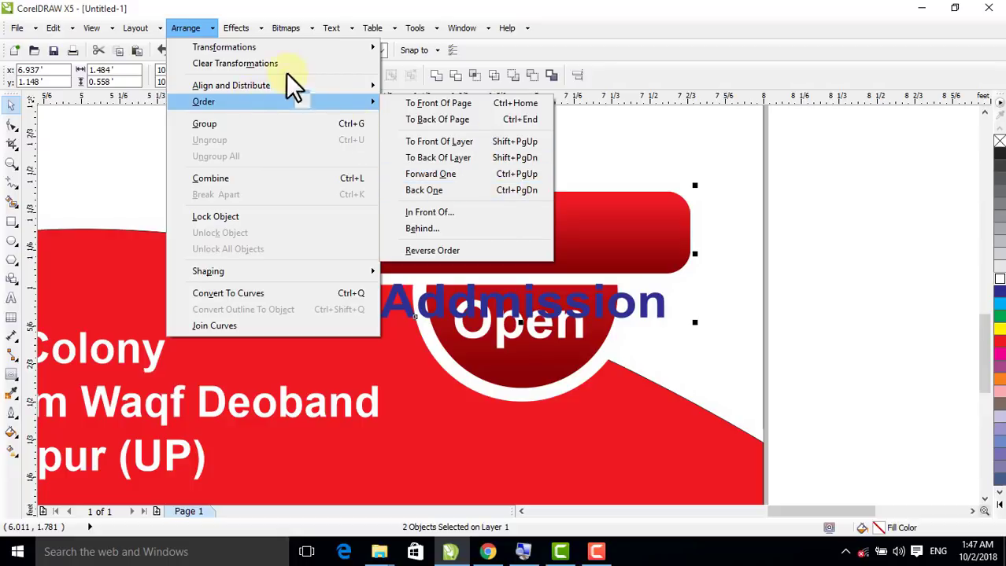
{"action": "mouse_move", "coordinate": [274, 86]}
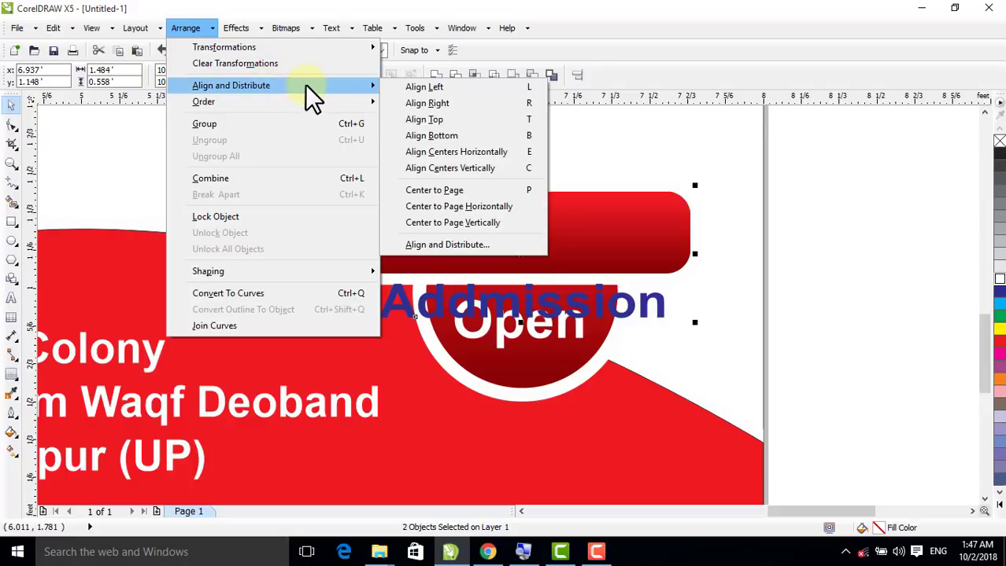
{"action": "left_click", "coordinate": [505, 152]}
{"action": "left_click", "coordinate": [834, 285]}
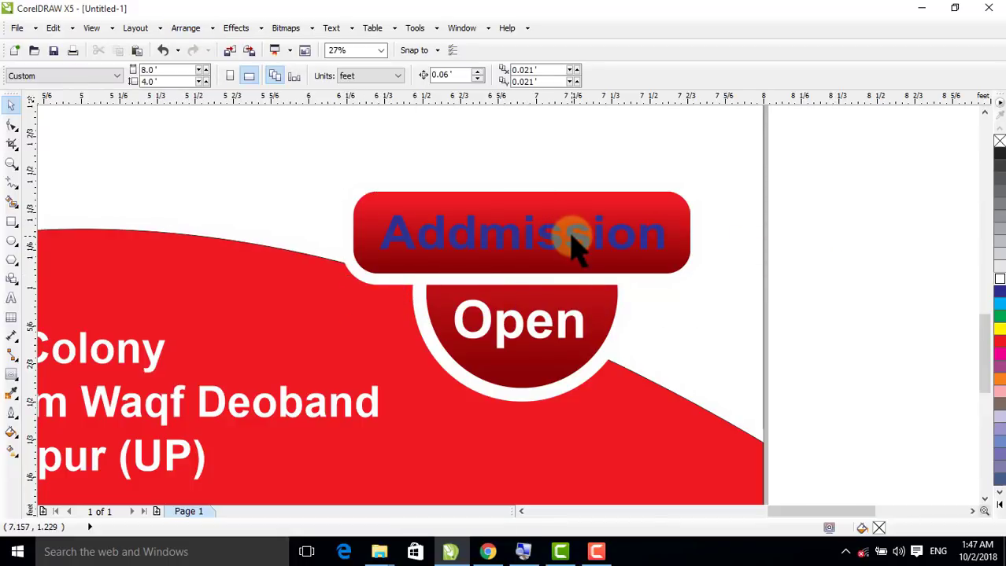
- Fill the "Addmission" text on the gradient bar with white and show the whole banner page
{"action": "left_click", "coordinate": [573, 246]}
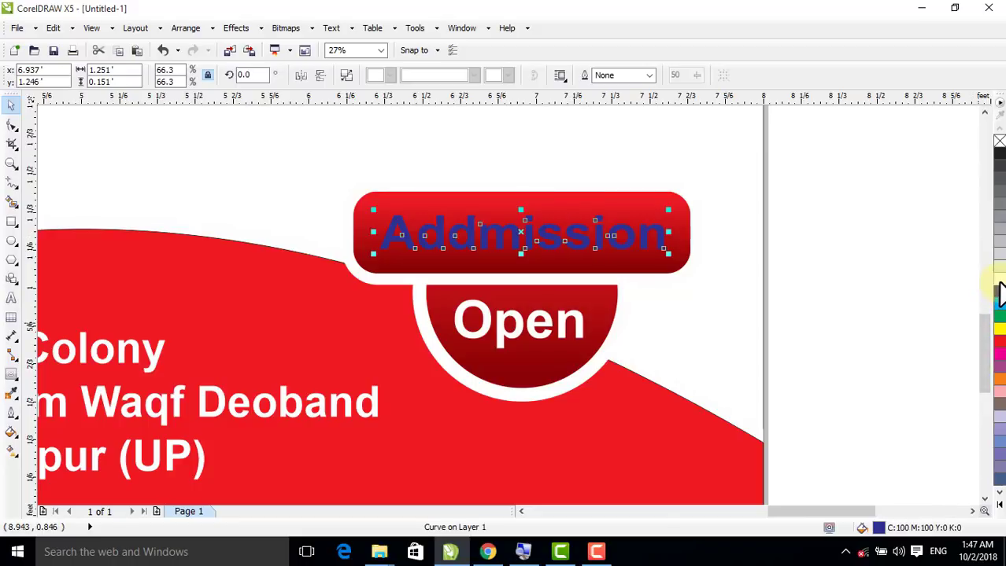
{"action": "left_click", "coordinate": [999, 291]}
{"action": "left_click", "coordinate": [881, 266]}
{"action": "key", "text": "shift+F4"}
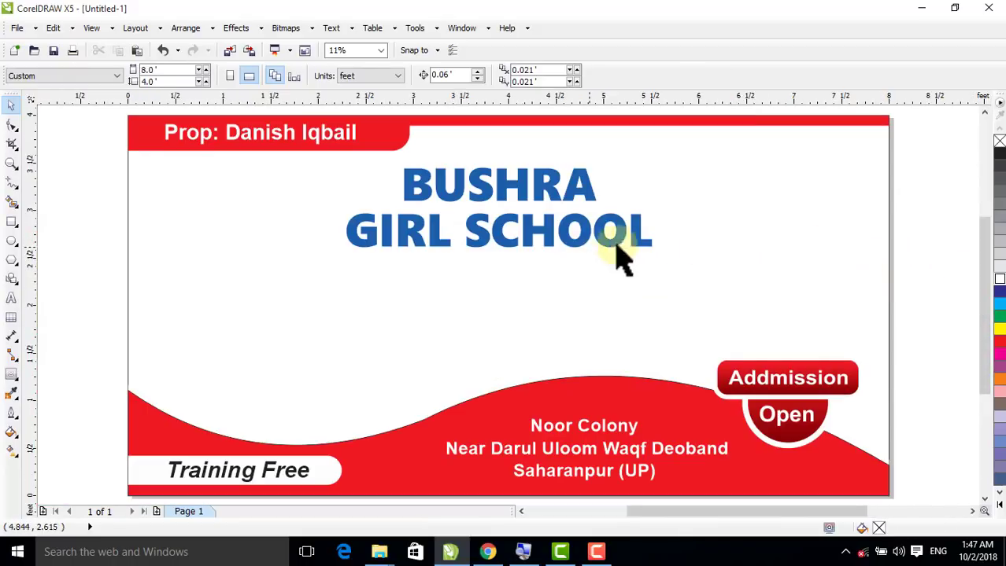